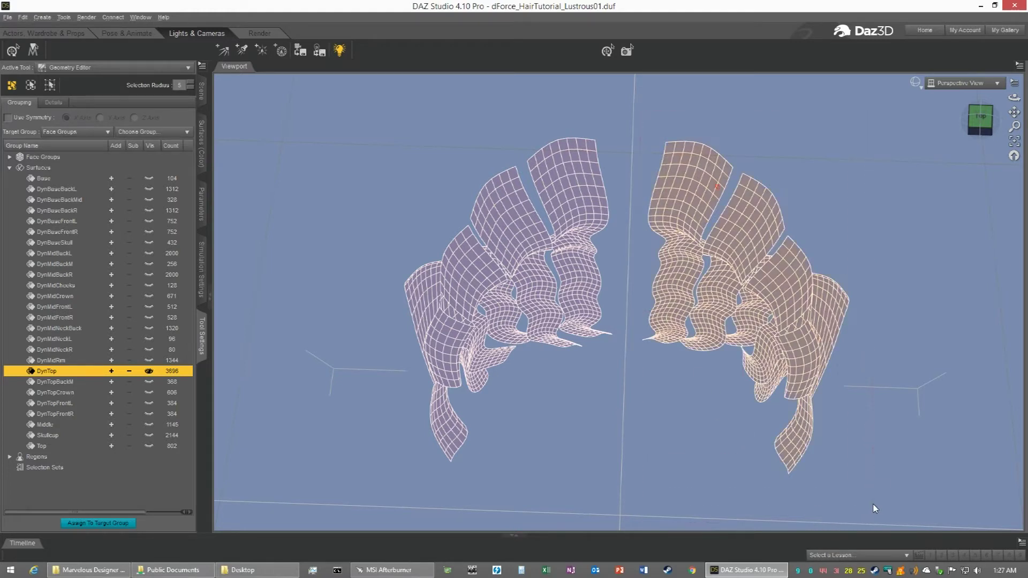
Step: Create a surface named DynTopBackL from the selected hair polygons and hide it
right_click(801, 329)
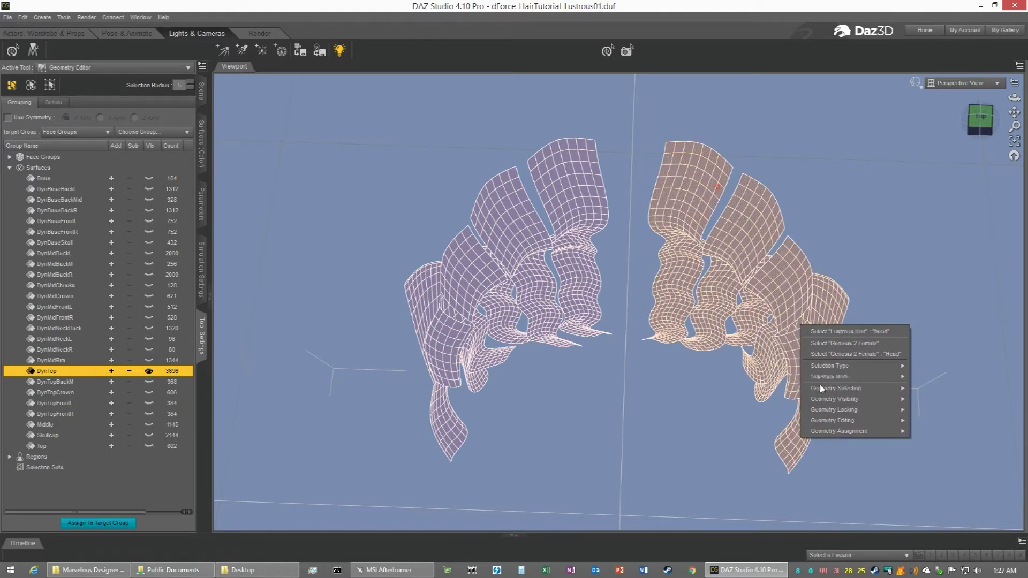
mouse_move(851, 431)
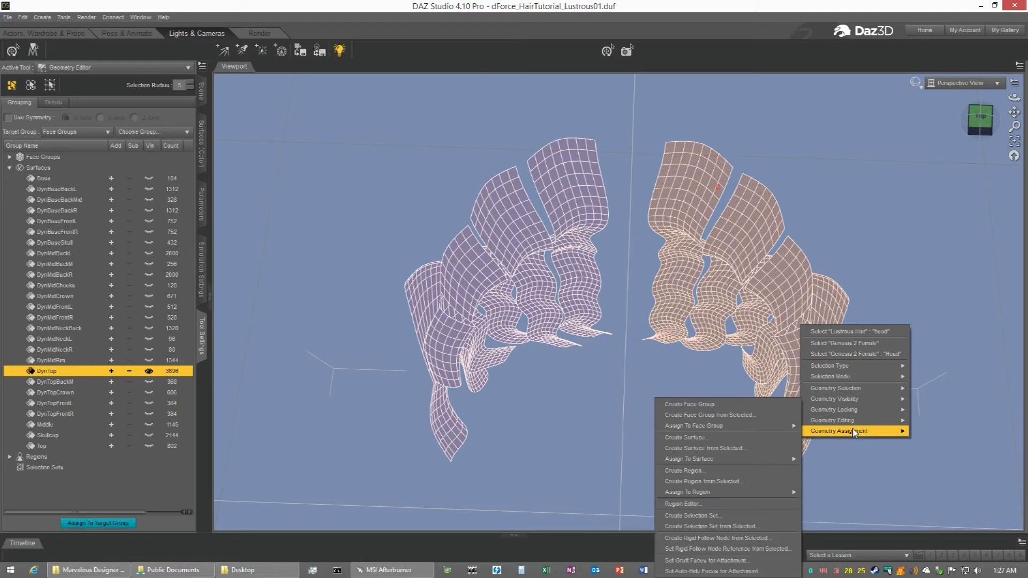
left_click(731, 448)
left_click(511, 284)
type("DynTopBackL")
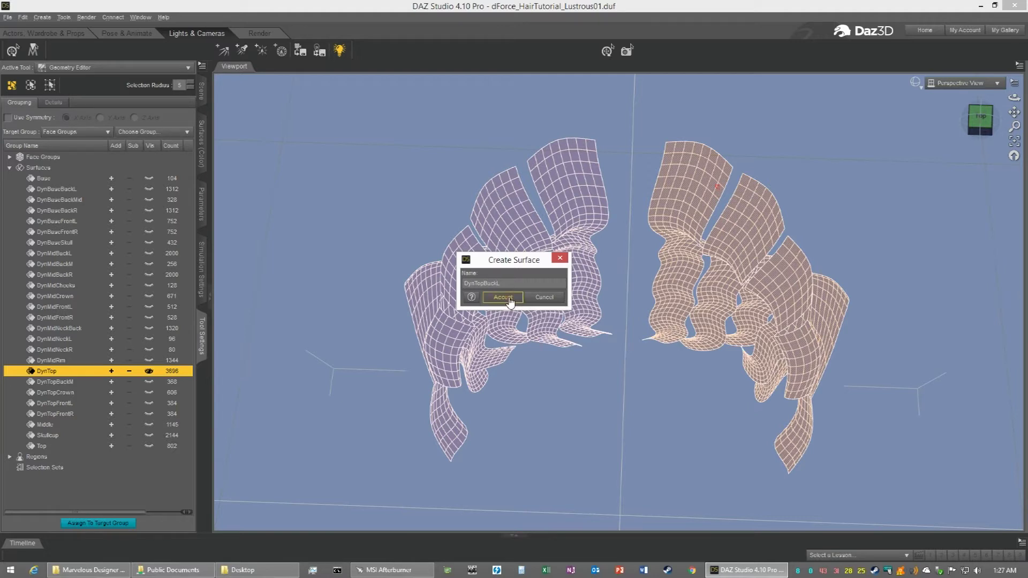
left_click(509, 301)
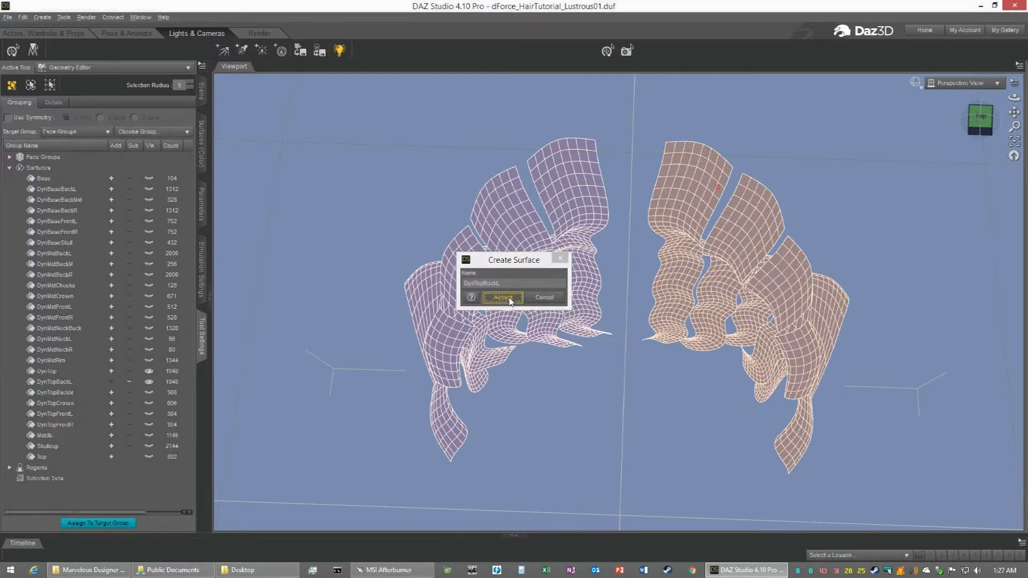
left_click(149, 381)
Step: Rename the DynTop surface to DynTopBackR and hide it
left_click(44, 374)
double_click(44, 373)
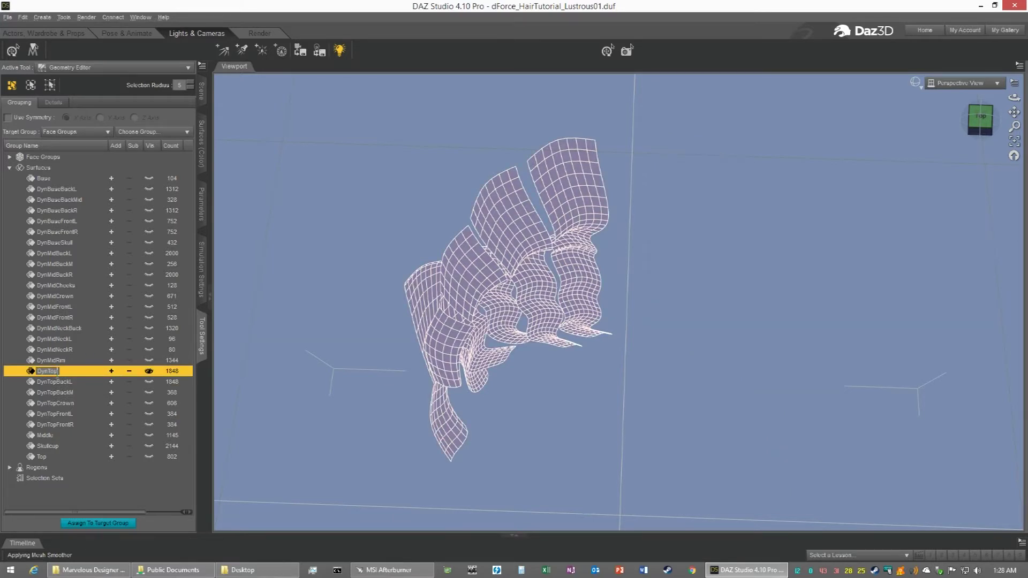
type("BuckR")
key("Return")
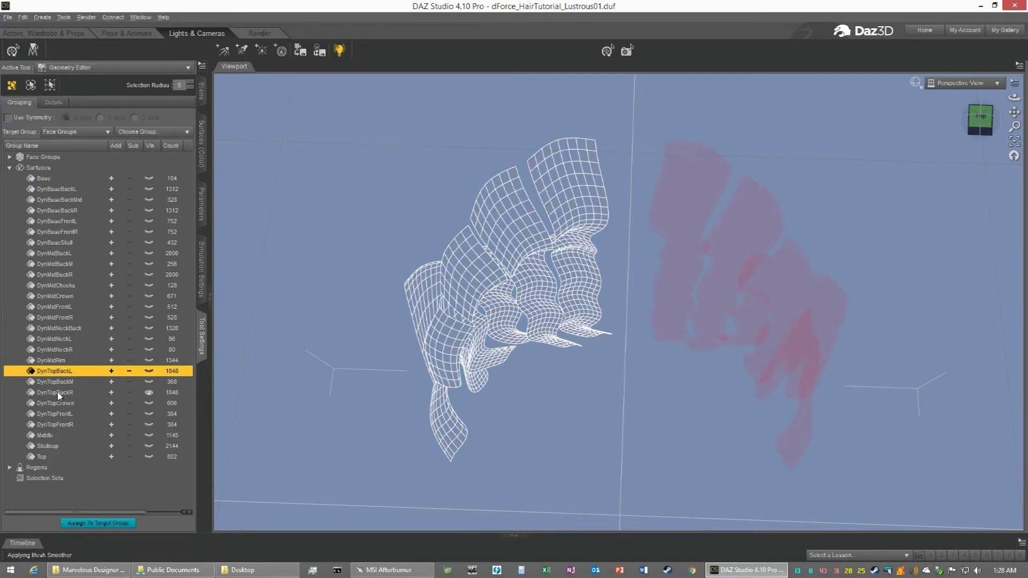
left_click(150, 393)
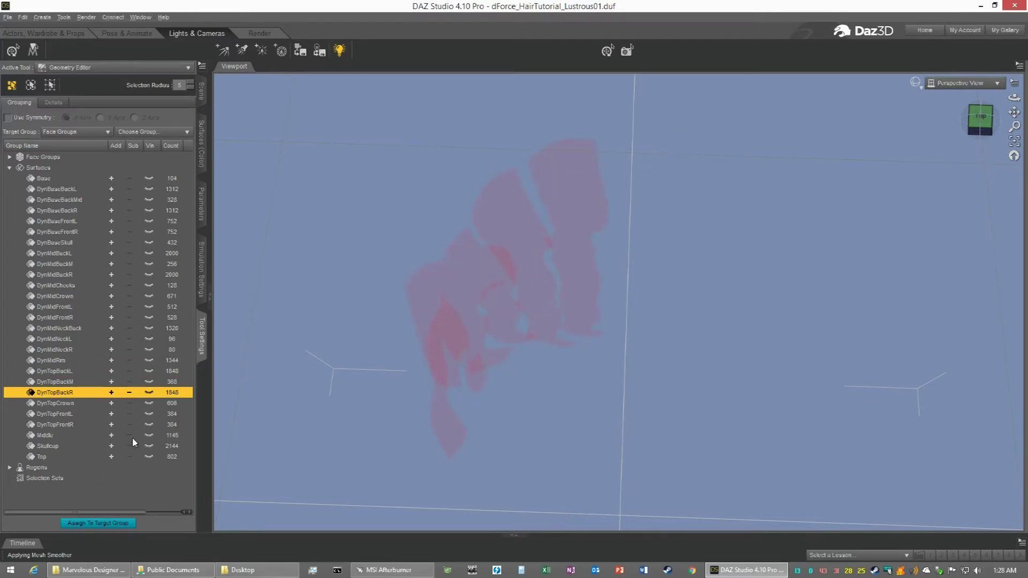
Step: Show the Base, Top and Middle surfaces, and hide Base again
left_click(149, 179)
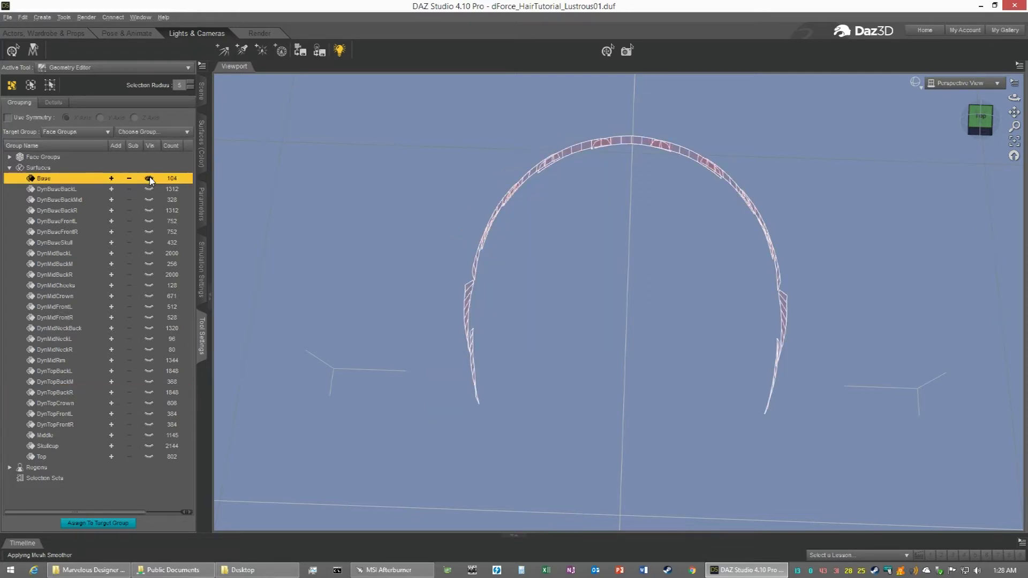
left_click(148, 456)
left_click(152, 435)
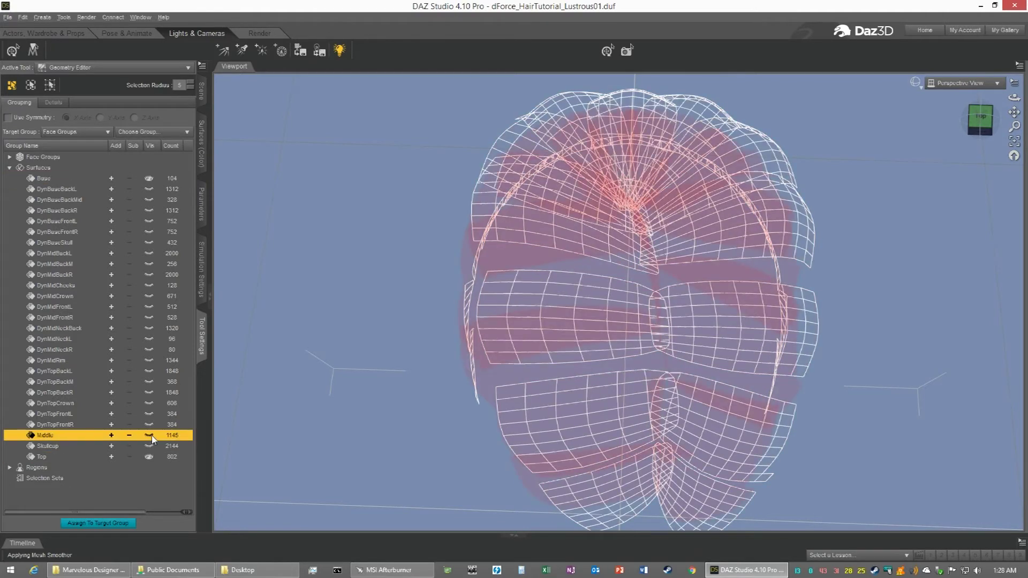
left_click(149, 456)
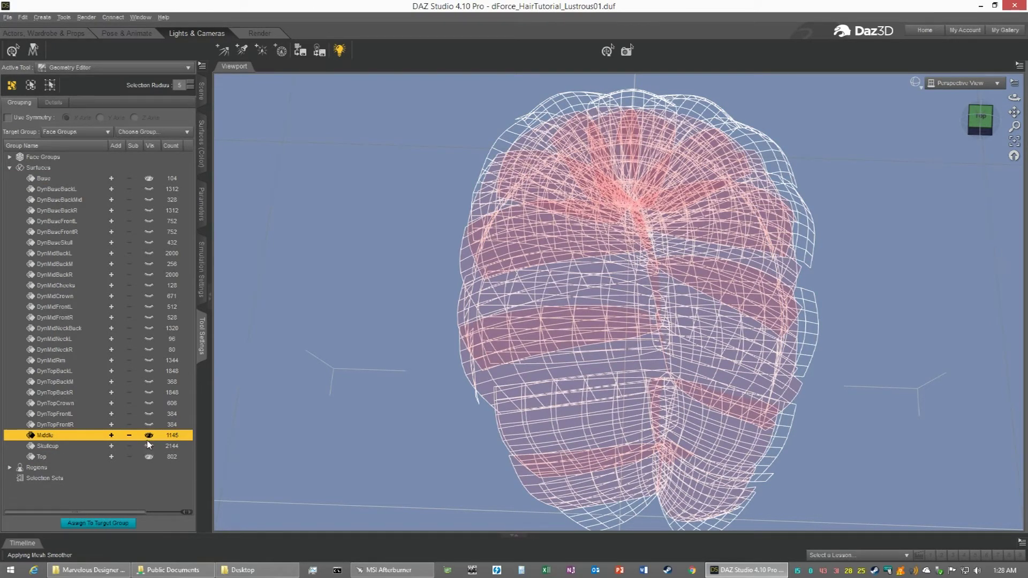
left_click(149, 179)
Step: Examine how the Middle and Top surfaces overlap by highlighting each in turn and viewing the hair from several angles
left_click_drag(980, 120, 981, 150)
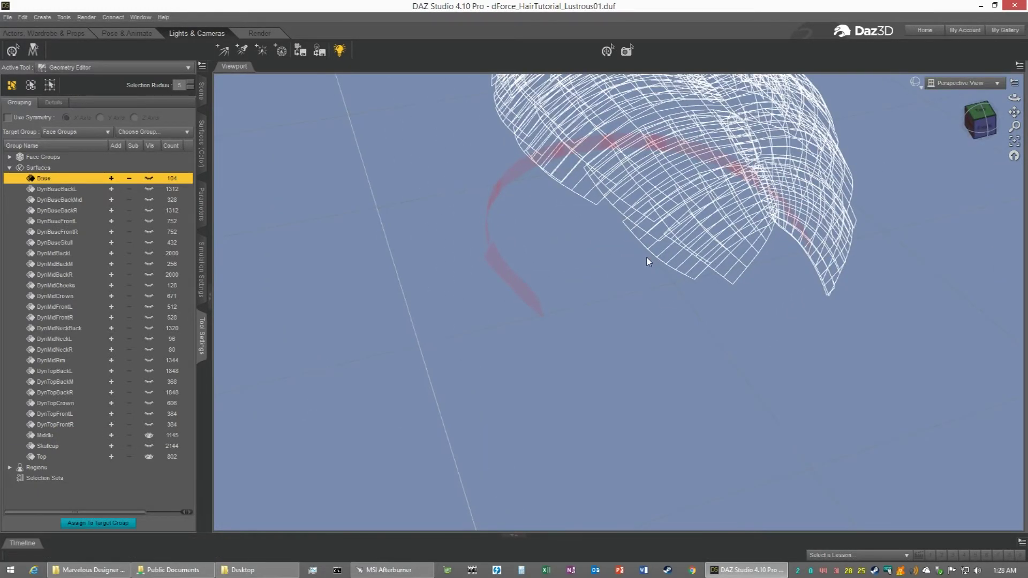
left_click(46, 436)
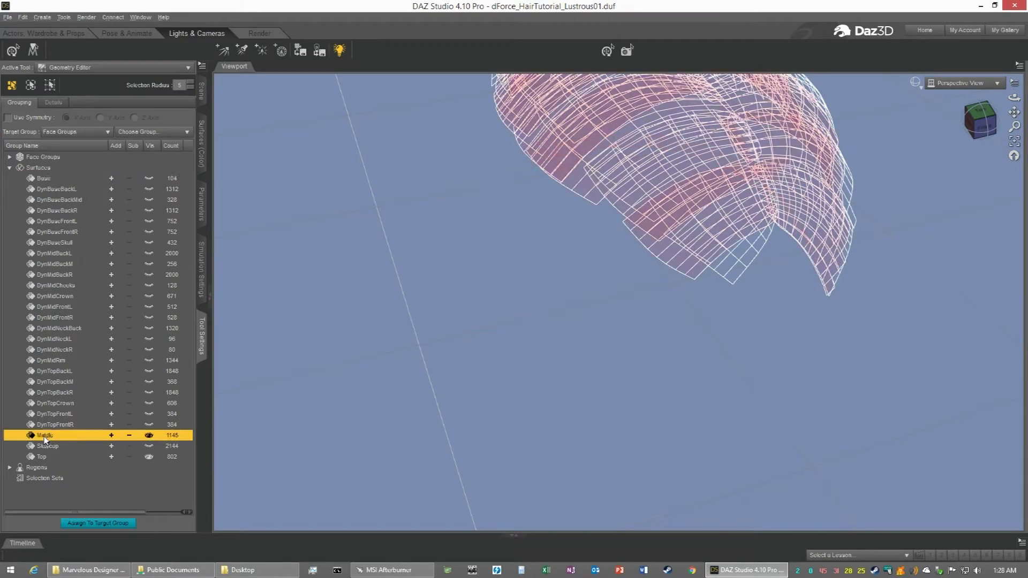
left_click(42, 459)
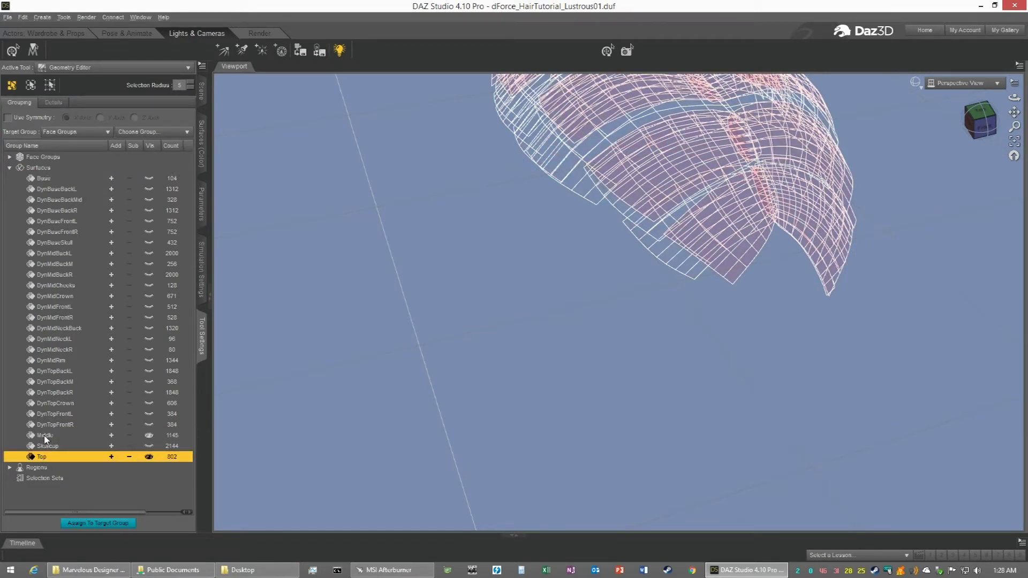
left_click(46, 435)
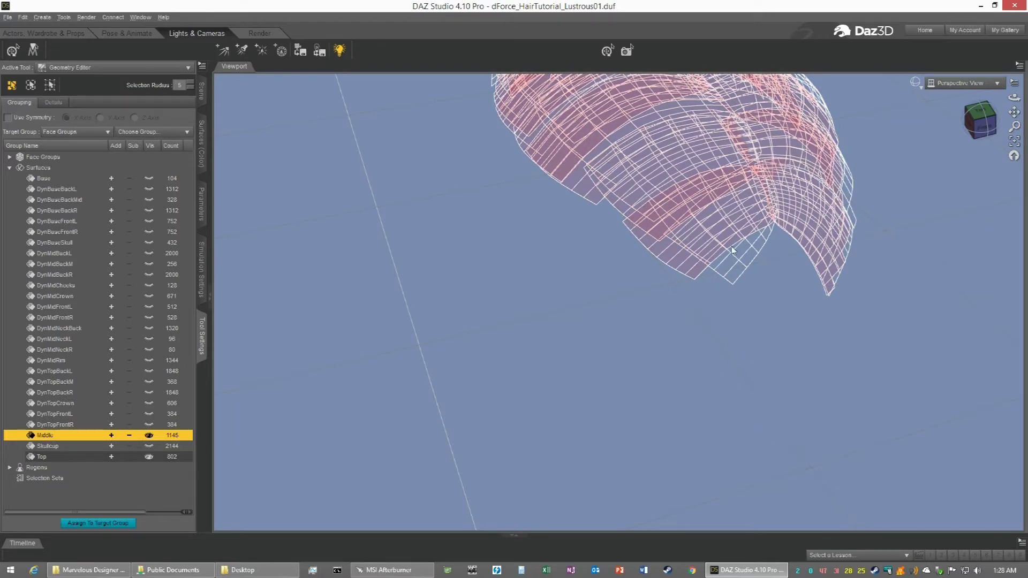
left_click(1013, 142)
left_click_drag(982, 128, 963, 122)
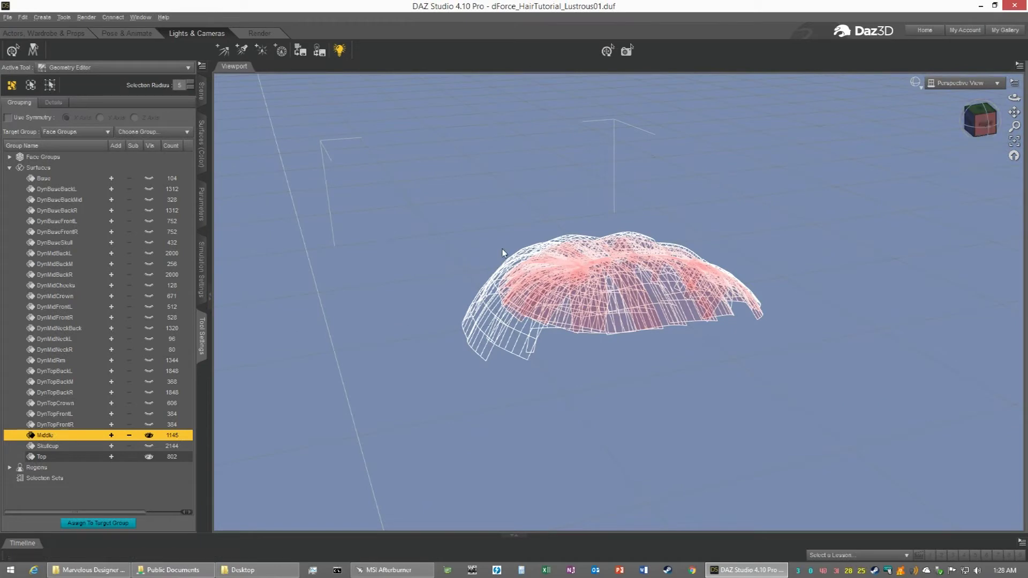
left_click(43, 456)
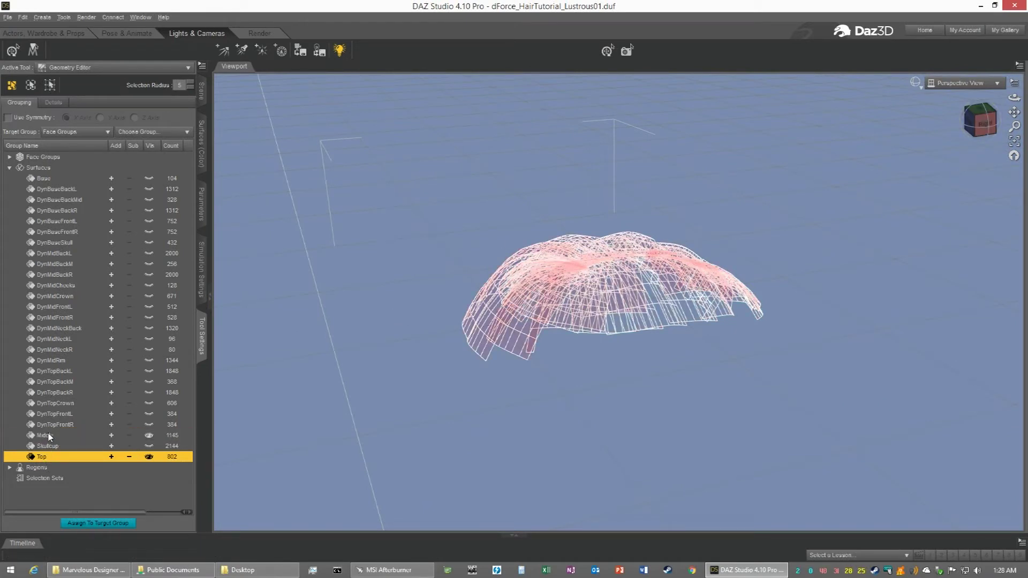
left_click(48, 436)
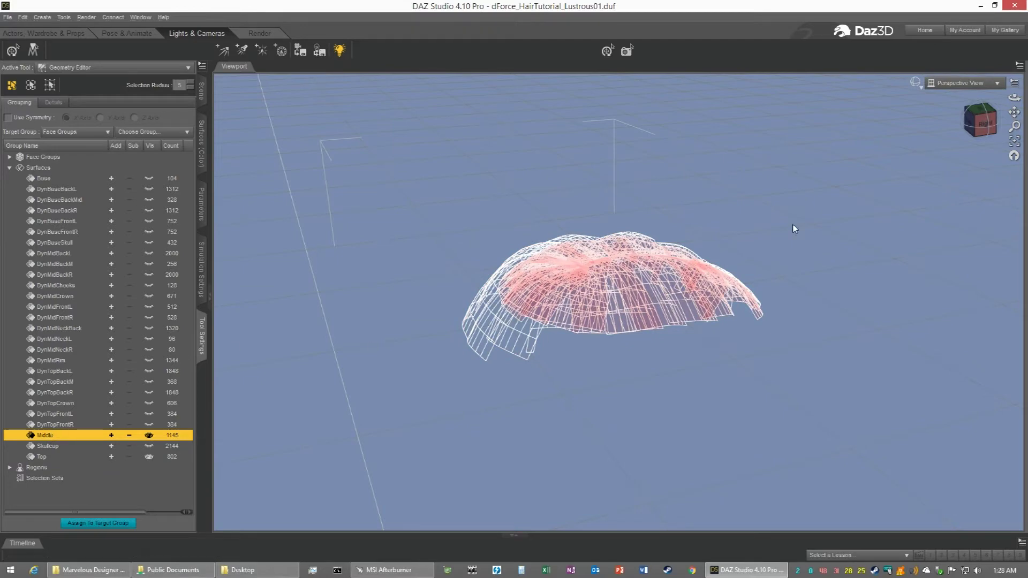
left_click_drag(980, 121, 684, 313)
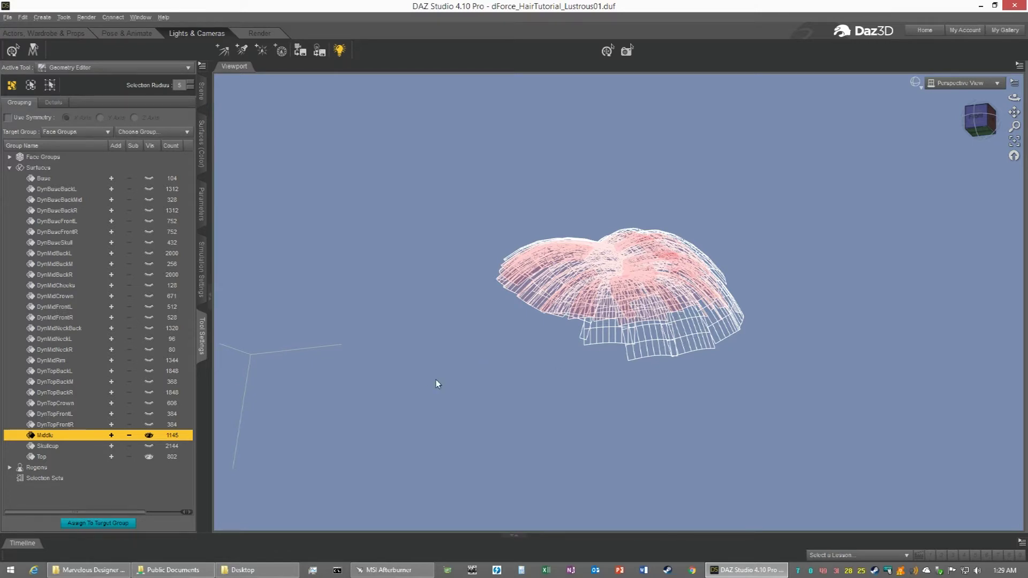
Step: Make the Skullcap surface and all DynTop front, crown and back surfaces visible
left_click(149, 445)
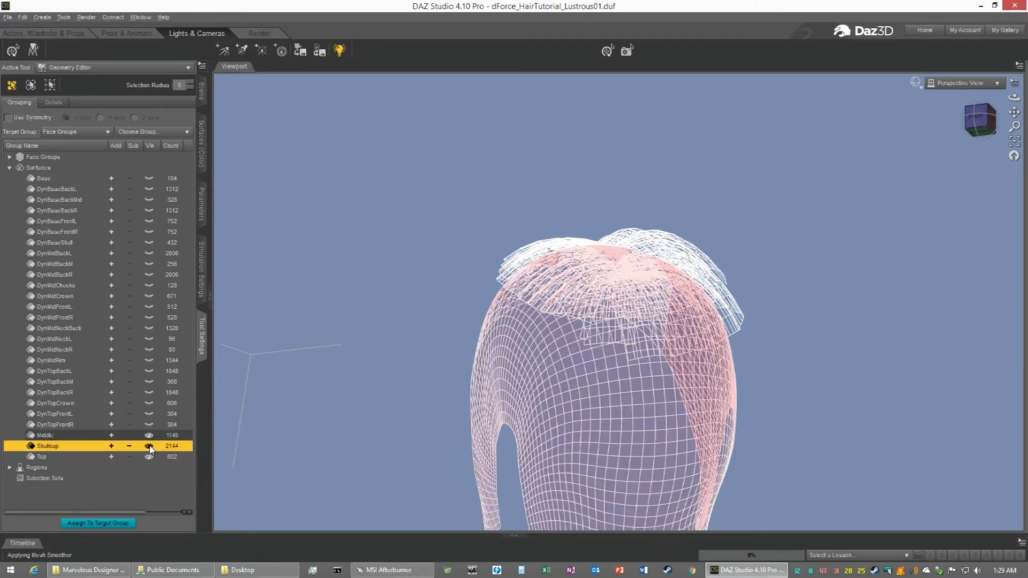
left_click(149, 424)
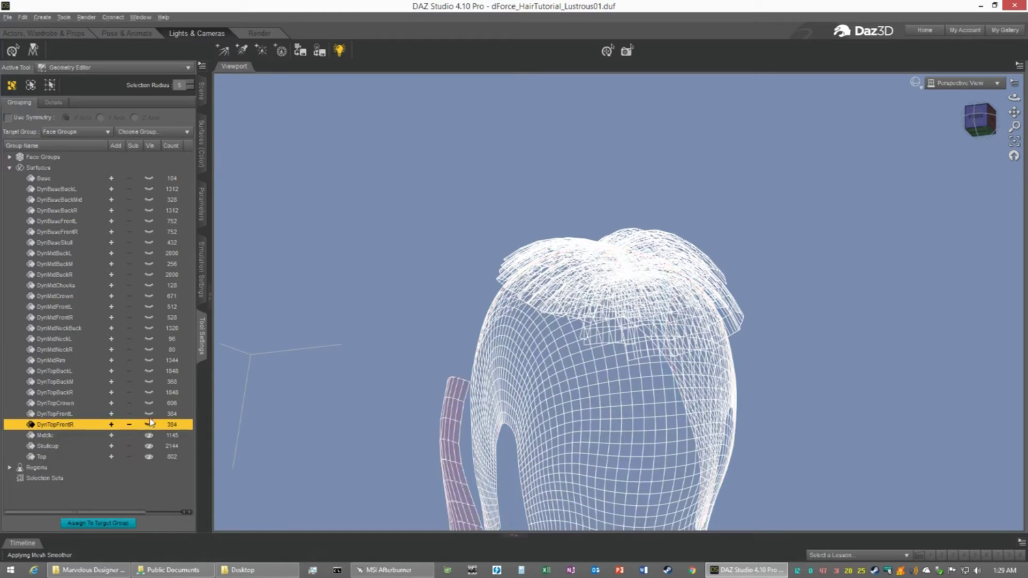
left_click(149, 414)
left_click(149, 403)
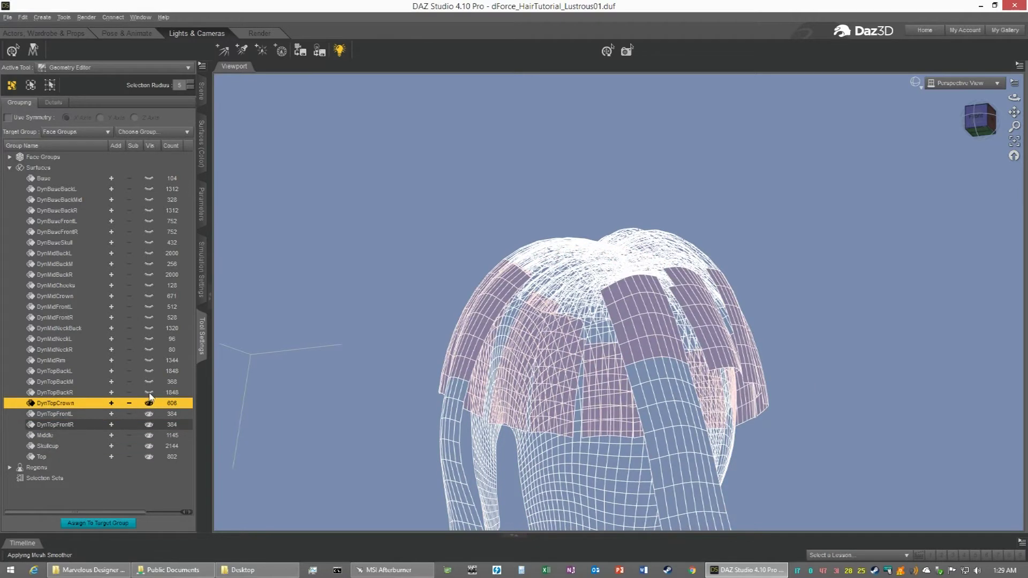
left_click(149, 392)
left_click(149, 382)
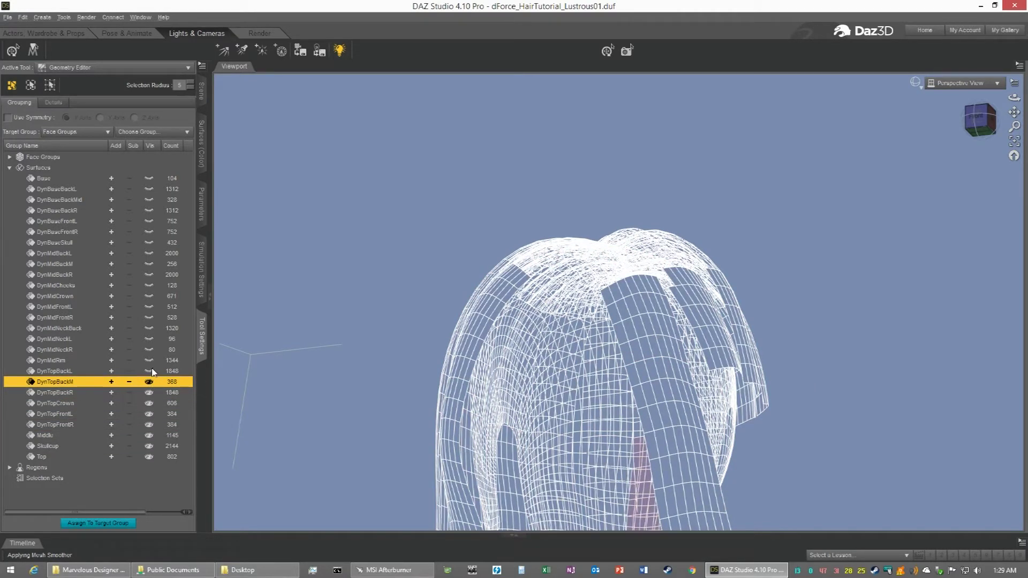
left_click(149, 371)
Step: Make all DynMid surfaces visible, from DynMidRim up to DynMidBackL
left_click(149, 360)
left_click(148, 349)
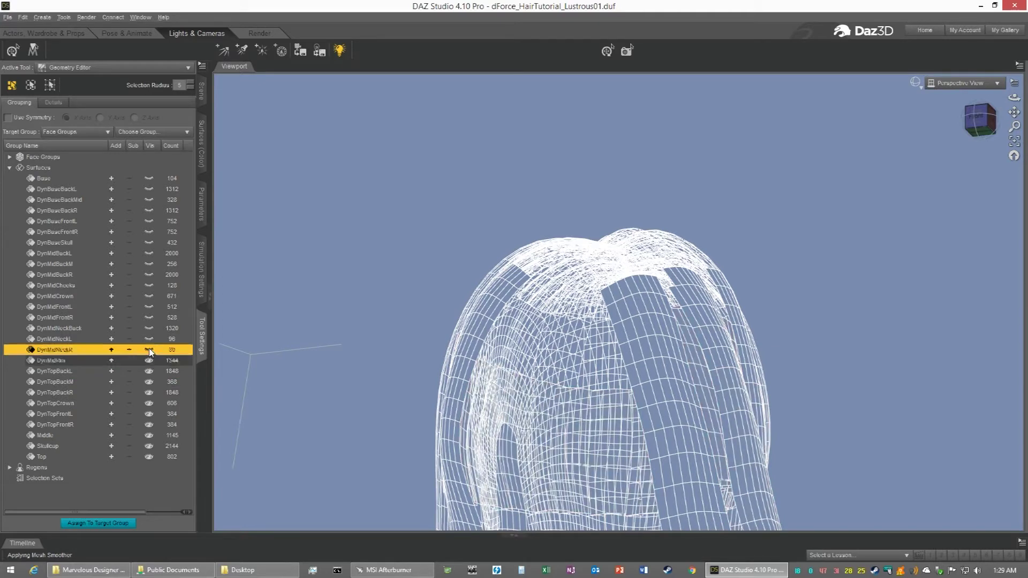
left_click(149, 339)
left_click(149, 328)
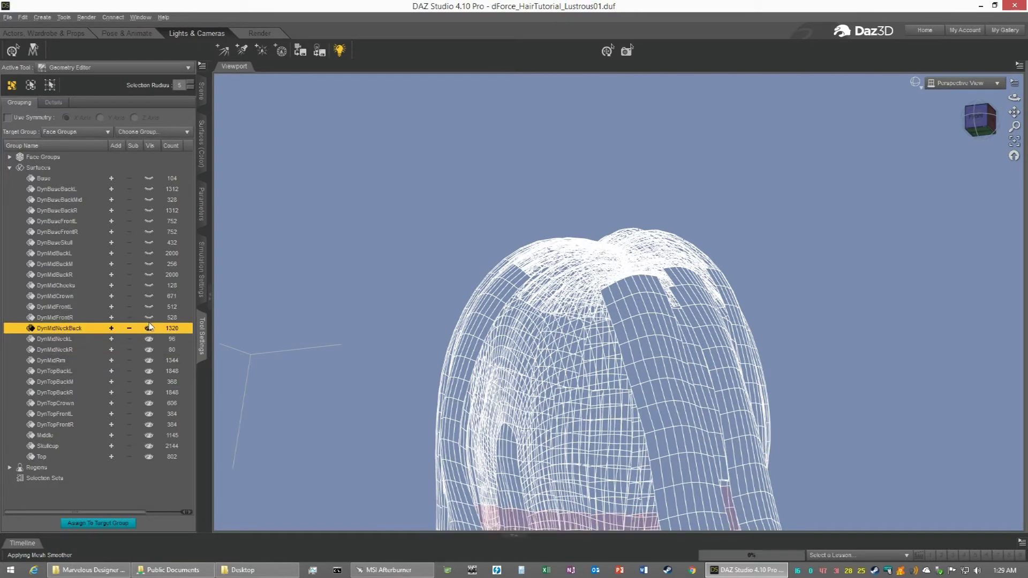
left_click(148, 318)
left_click(149, 307)
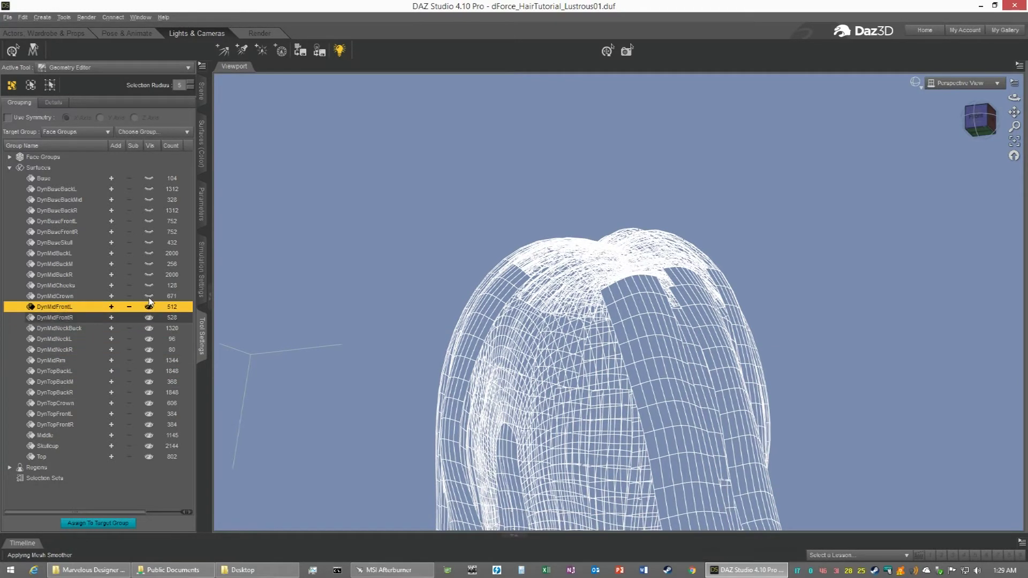
left_click(149, 296)
left_click(149, 285)
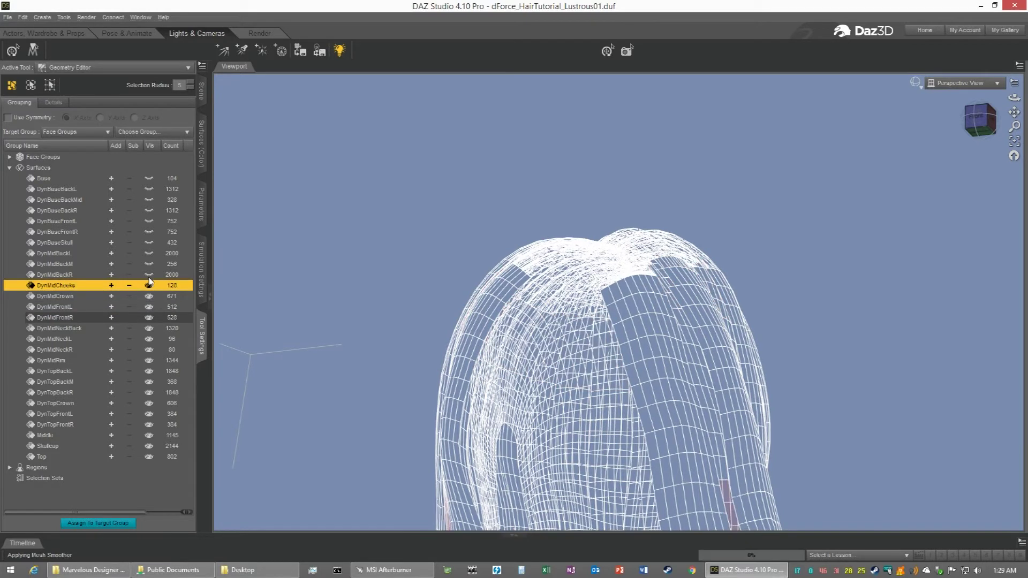
left_click(149, 274)
left_click(149, 264)
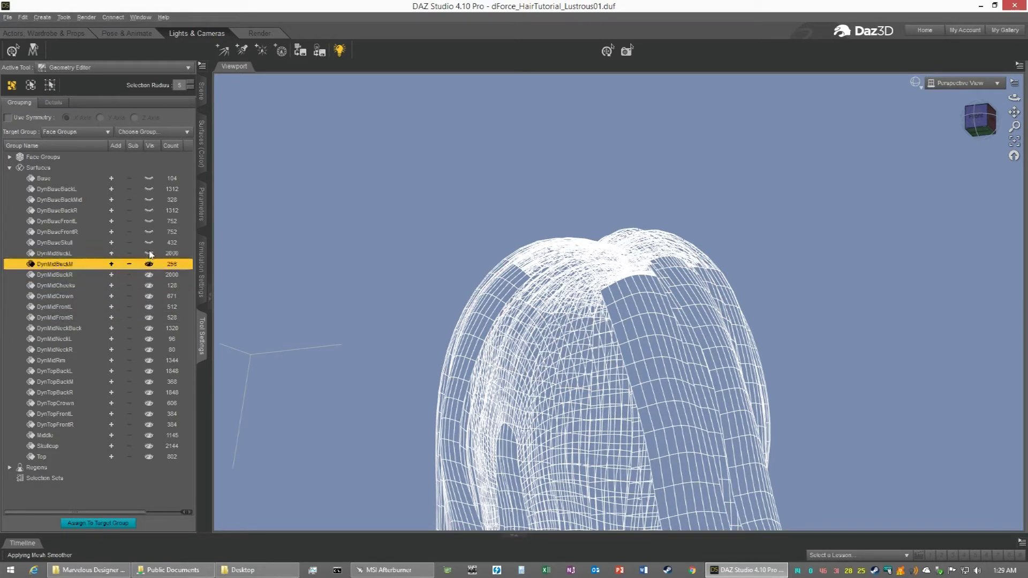
left_click(148, 253)
Step: Make all DynBase surfaces and the Base surface visible
left_click(148, 242)
left_click(148, 231)
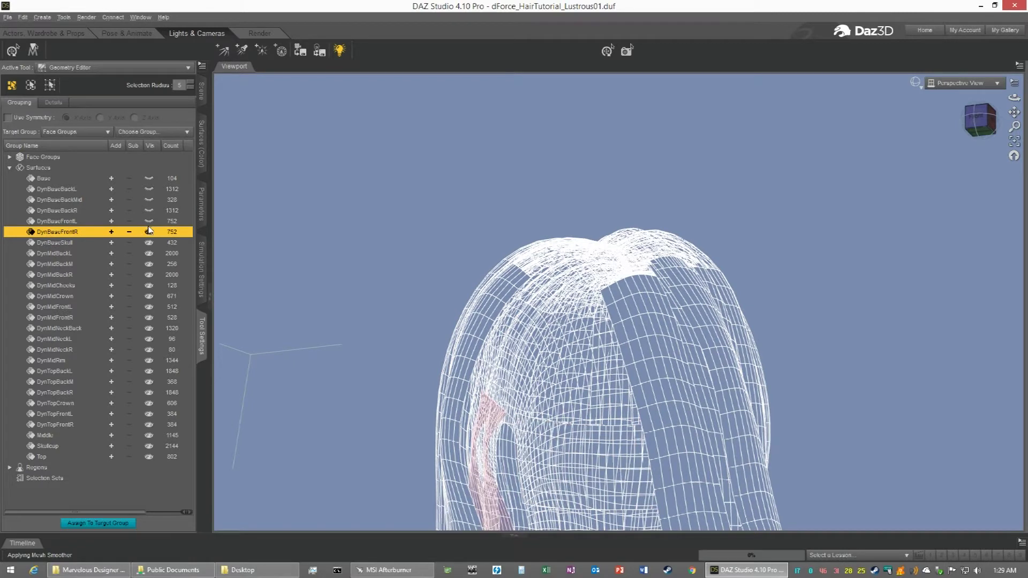
left_click(149, 221)
left_click(149, 210)
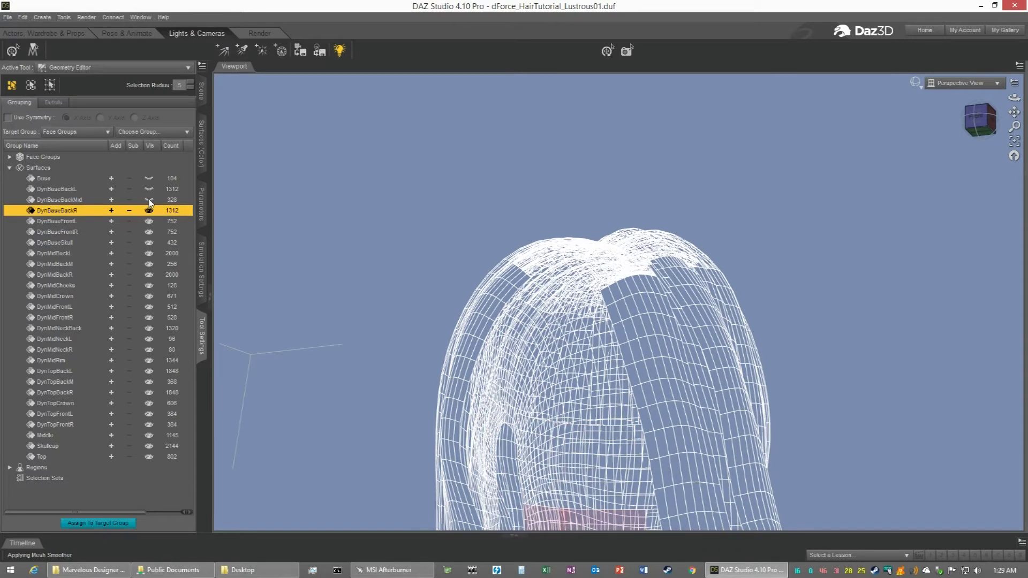
left_click(149, 199)
left_click(149, 189)
left_click(148, 178)
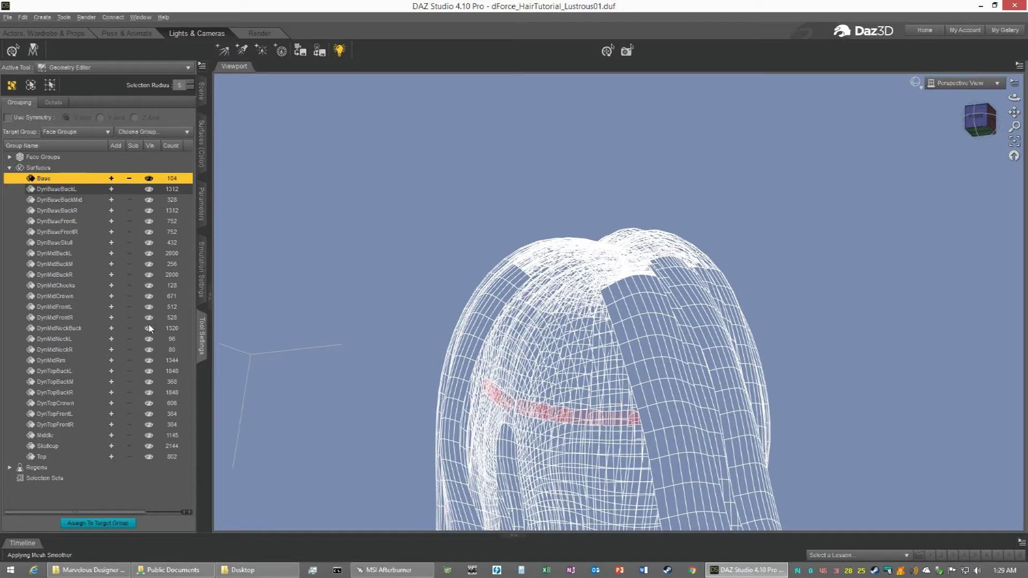
Step: Leave geometry editing by switching to the Universal tool, and view the complete hair mesh from another angle
left_click(76, 68)
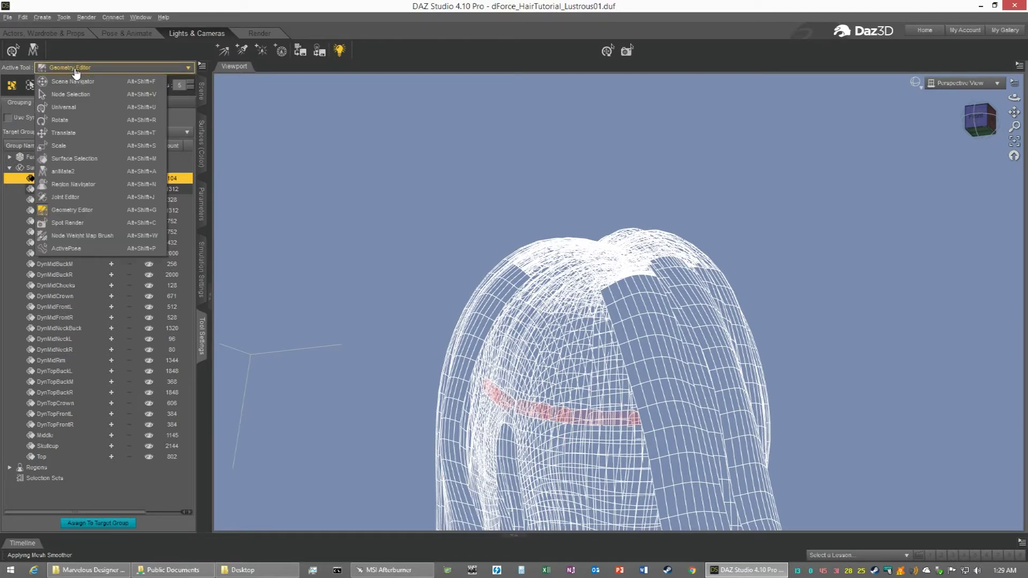
left_click(71, 107)
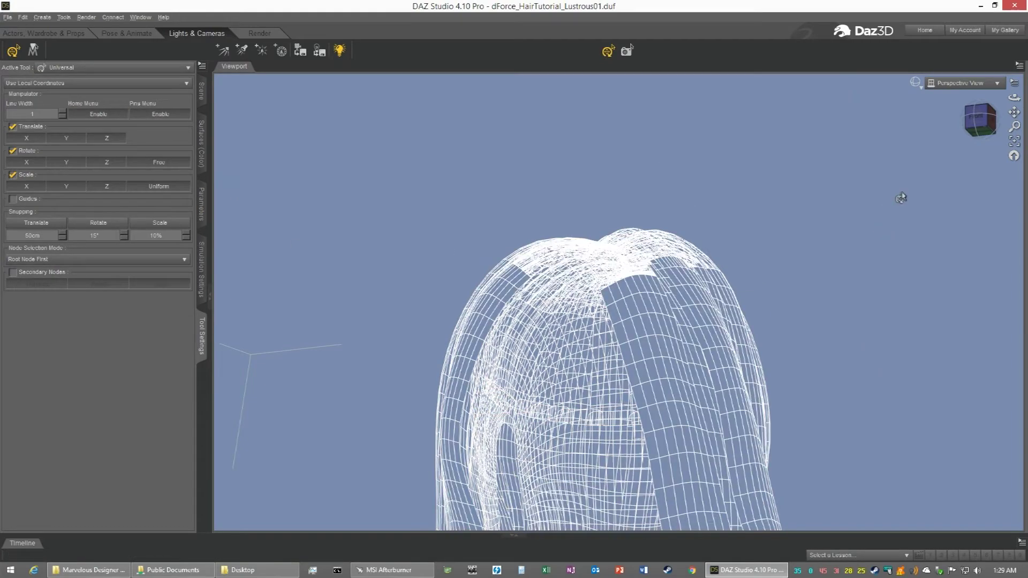
left_click_drag(977, 131, 936, 130)
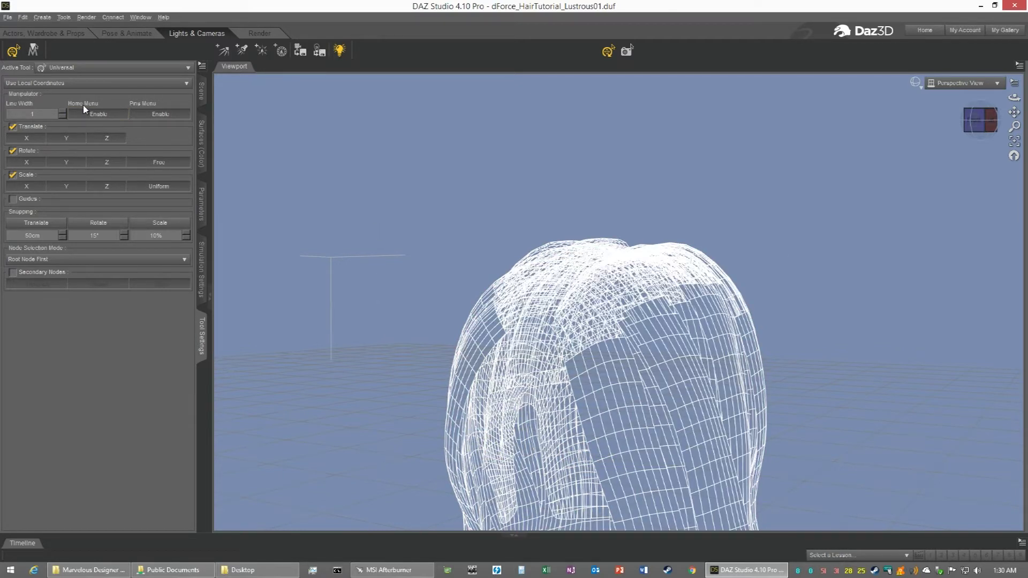
Step: Save the scene under the new file name dForceHairTutorial_Lustrous01.duf
left_click(6, 18)
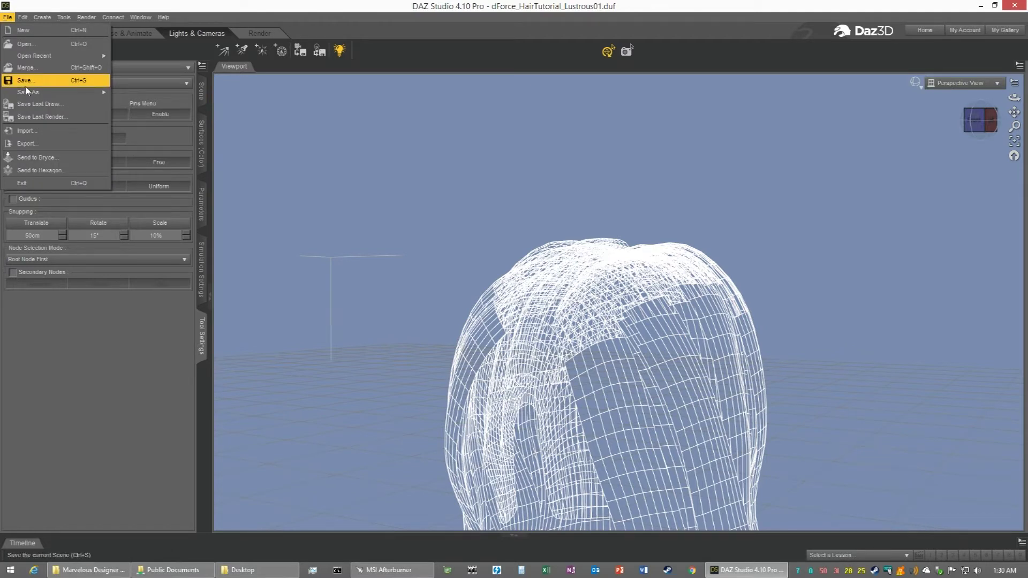
mouse_move(38, 96)
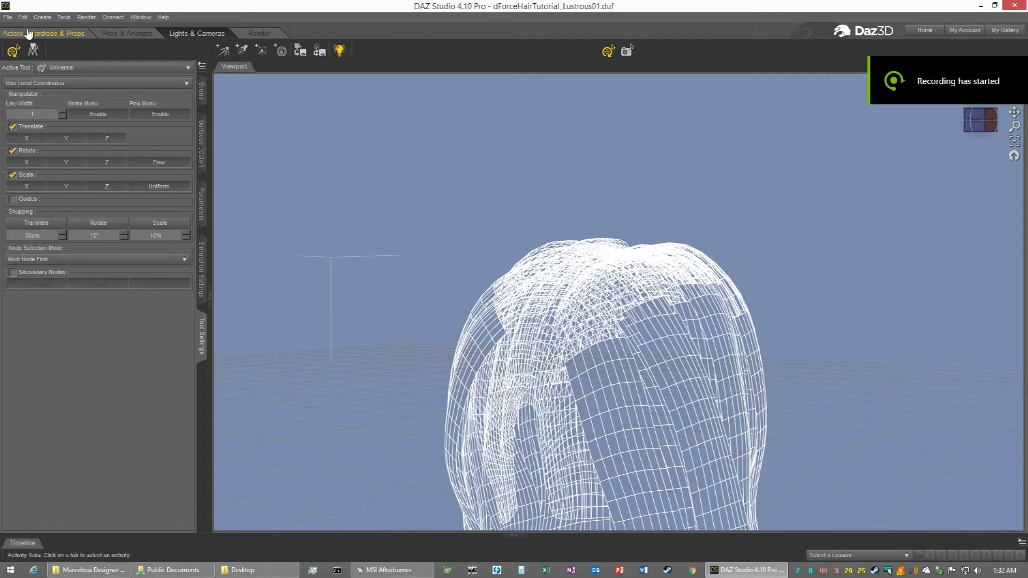
left_click(7, 17)
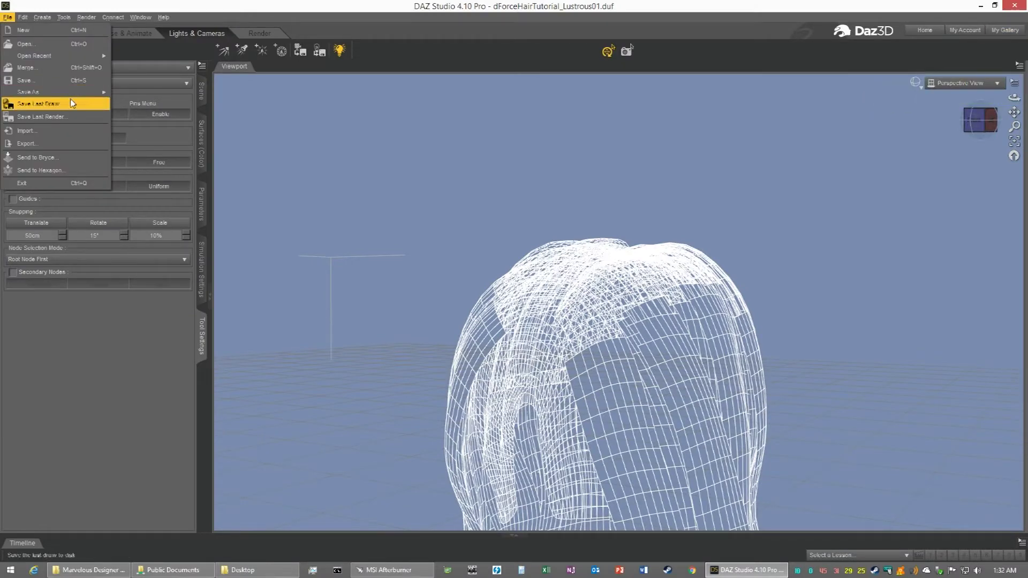
mouse_move(86, 93)
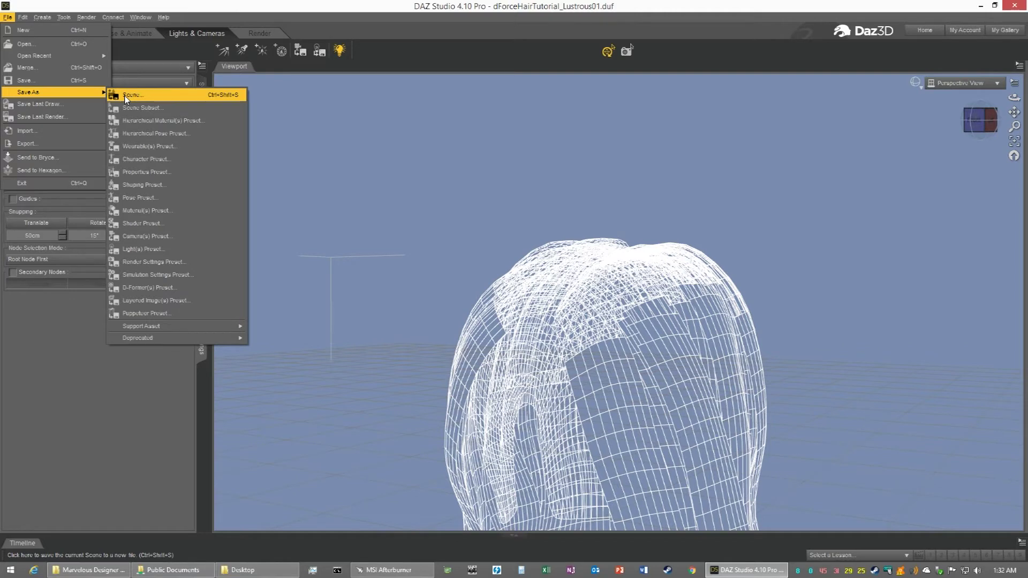
left_click(8, 18)
left_click(42, 17)
left_click(43, 17)
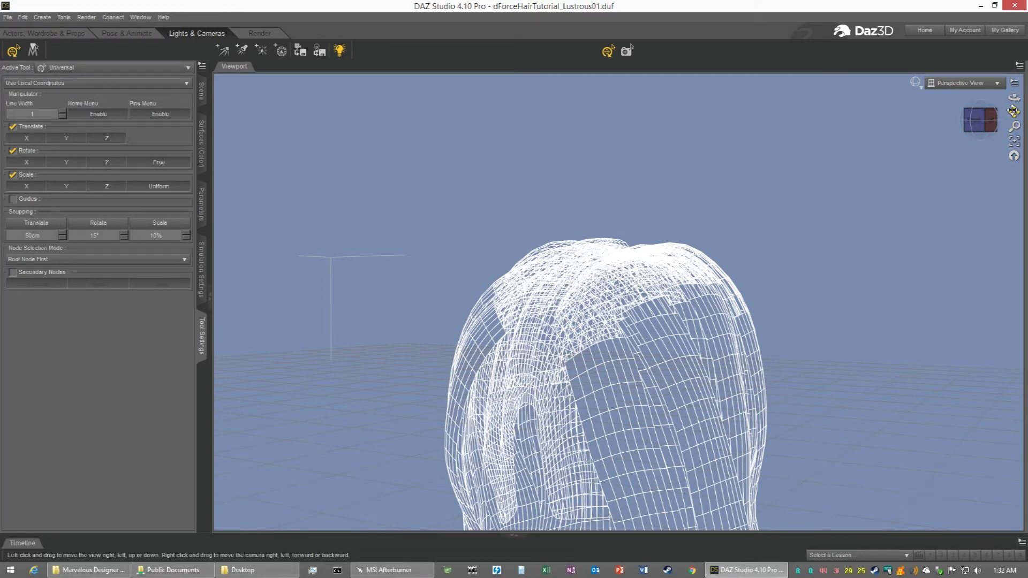
Step: Make the Genesis 2 Female figure visible again beneath the Lustrous Hair
left_click_drag(1012, 111, 1012, 123)
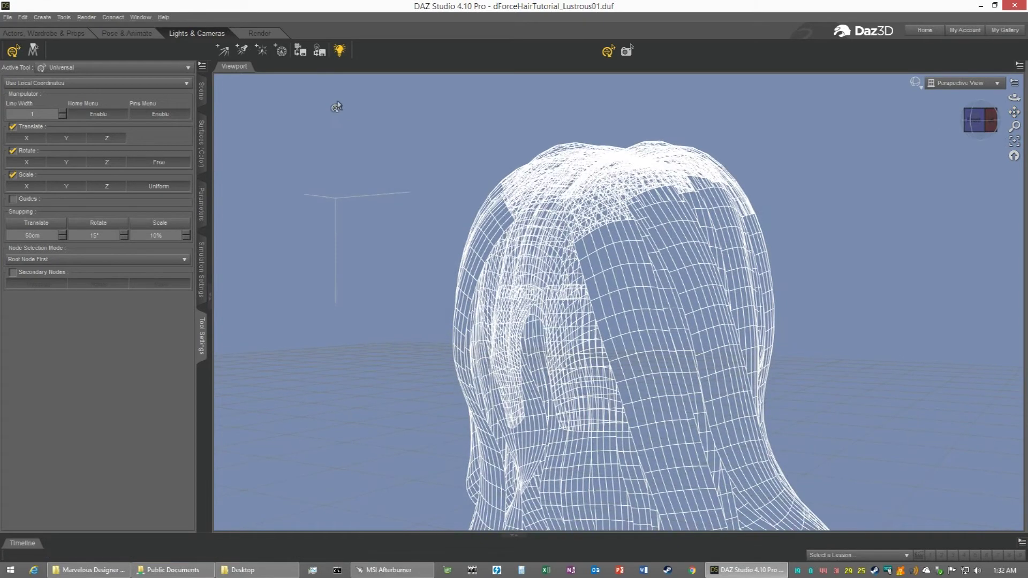
left_click(203, 91)
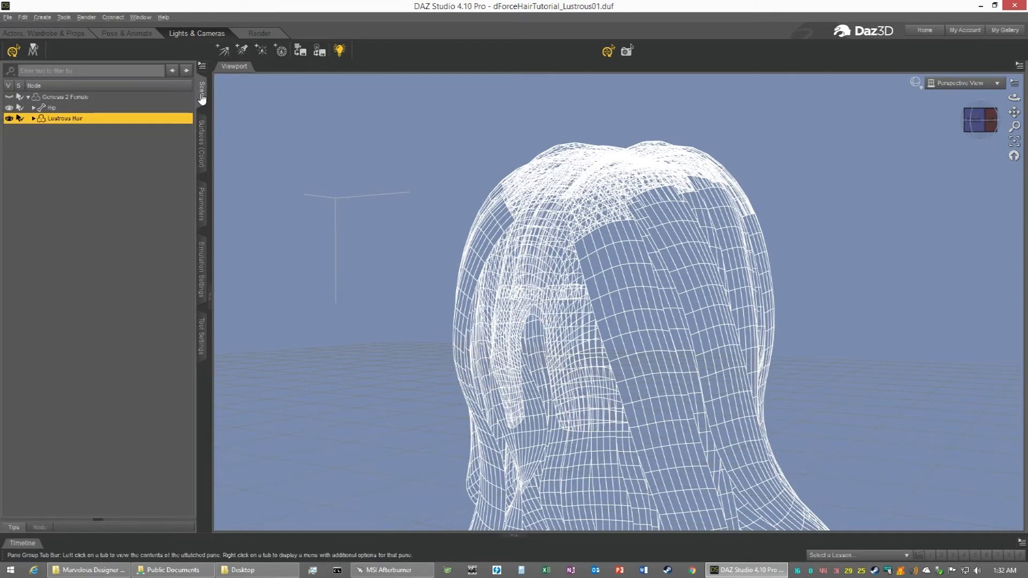
left_click(9, 97)
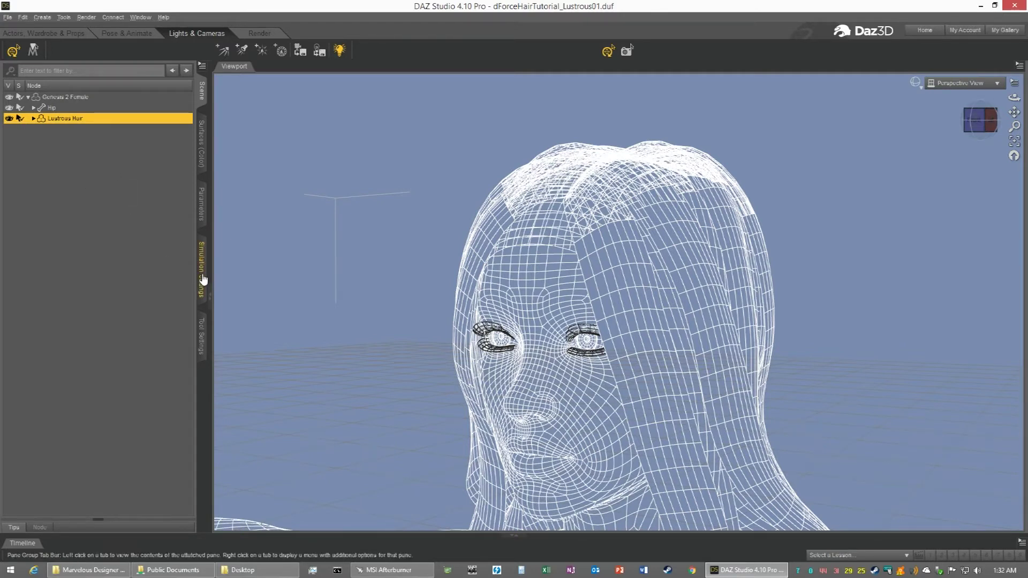
Step: List the Lustrous Hair surfaces and set the viewport's draw style to Texture Shaded
left_click(203, 171)
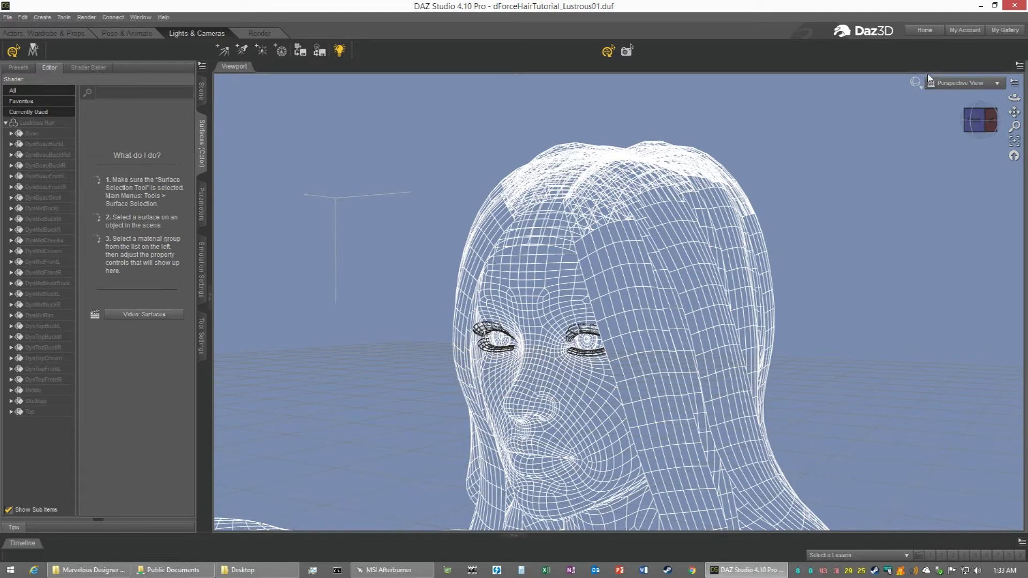
left_click(918, 89)
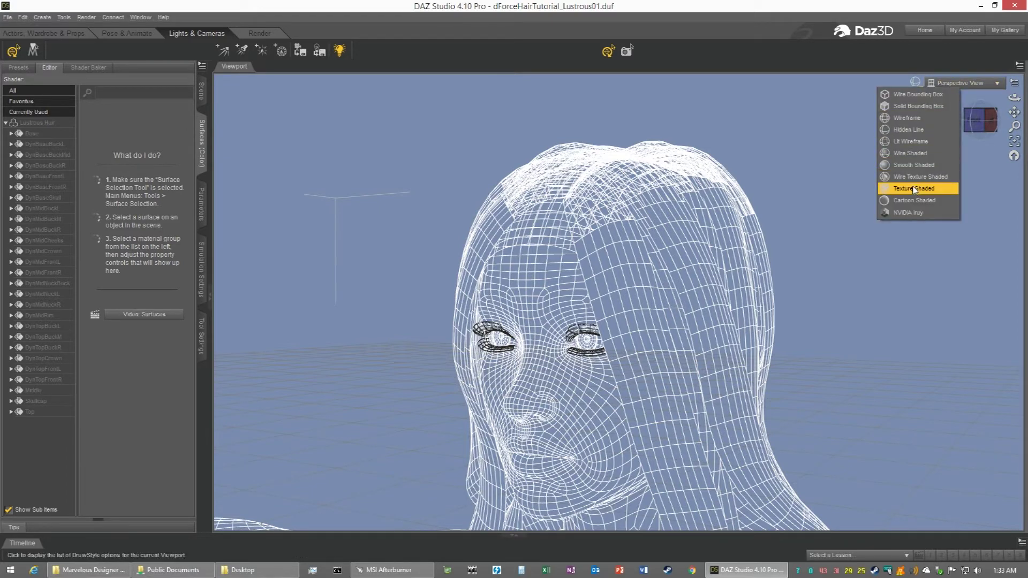
left_click(913, 189)
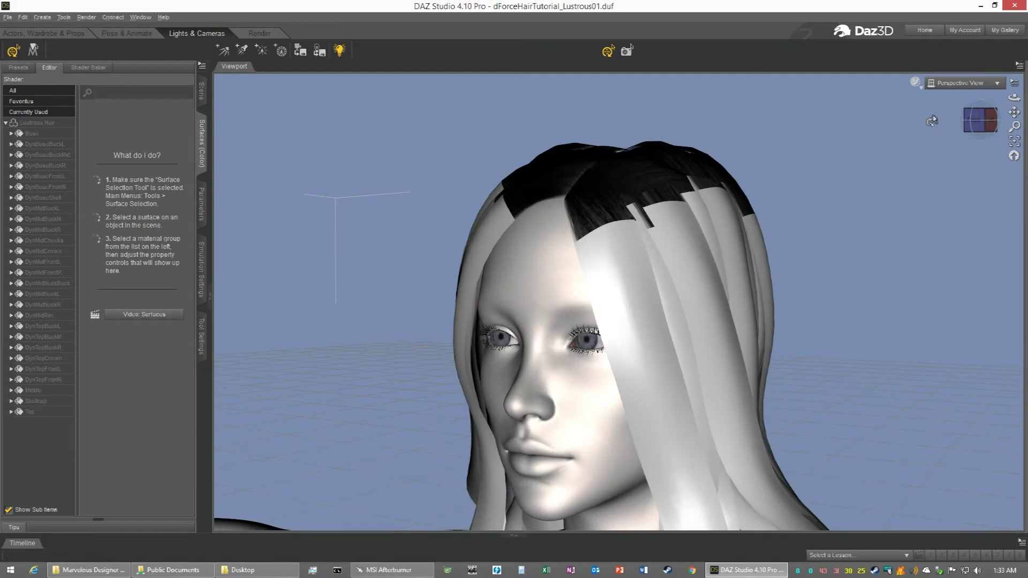
left_click_drag(1013, 111, 1013, 142)
scroll(835, 212, "down", 6)
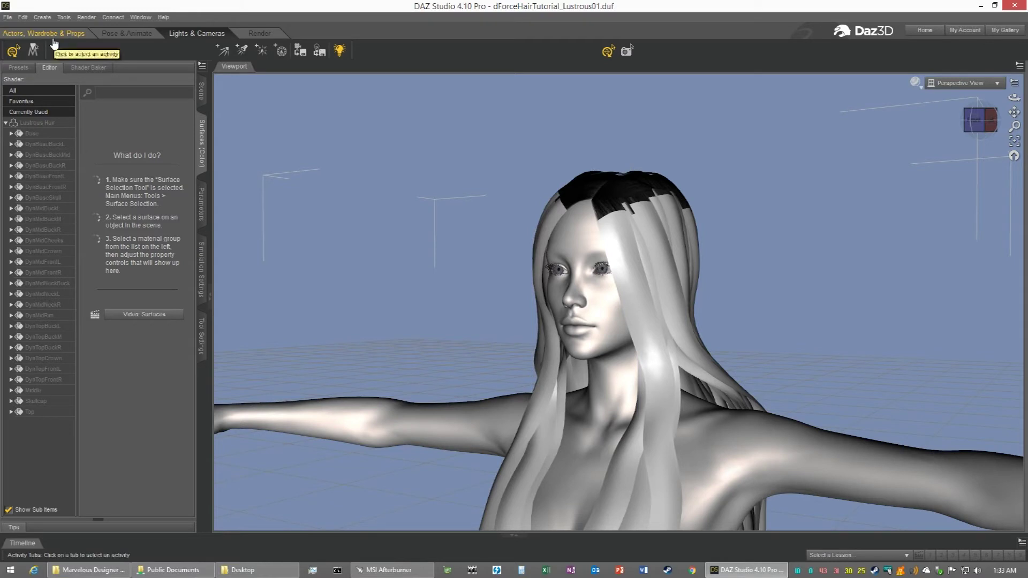
Step: In the Render activity, select all Lustrous Hair surfaces and list the Hair material presets
left_click(260, 33)
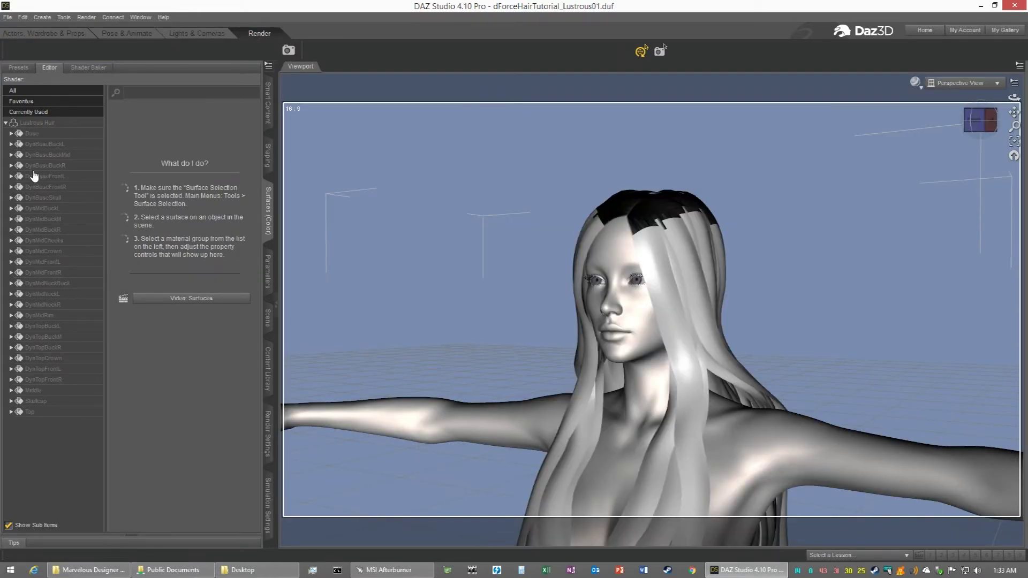
left_click(30, 135)
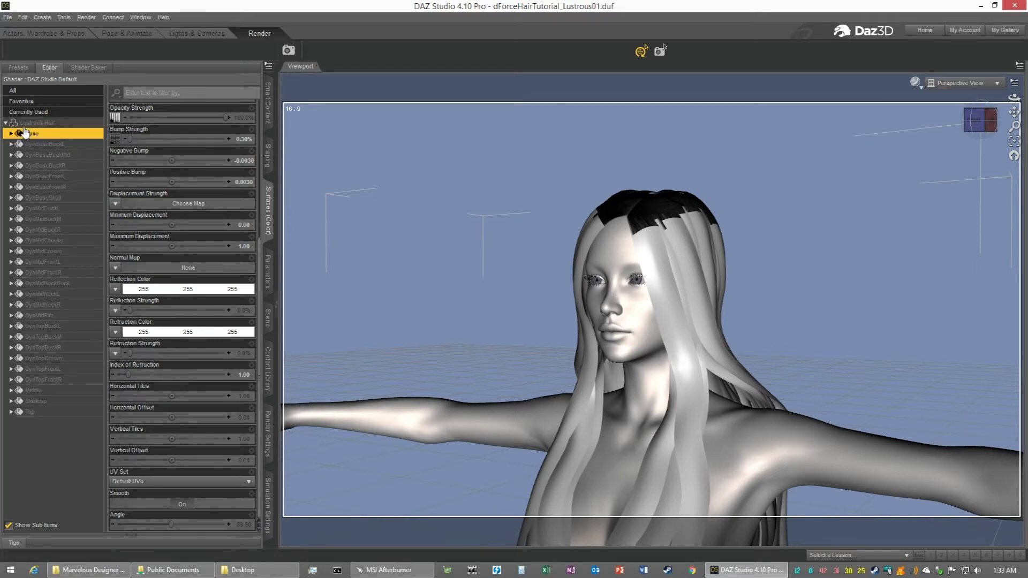
left_click(27, 123)
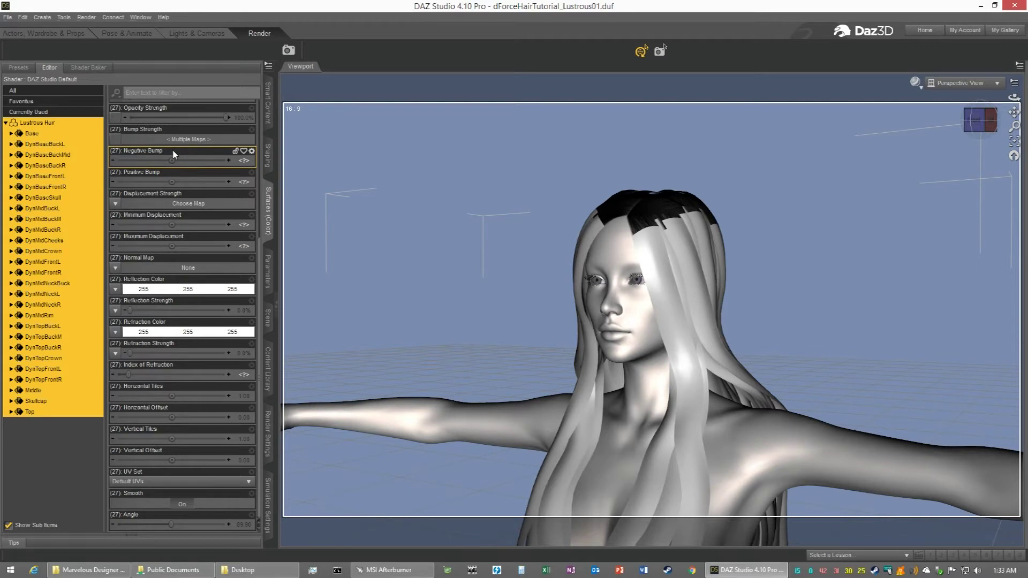
left_click(18, 68)
left_click(8, 157)
left_click(6, 126)
left_click(6, 104)
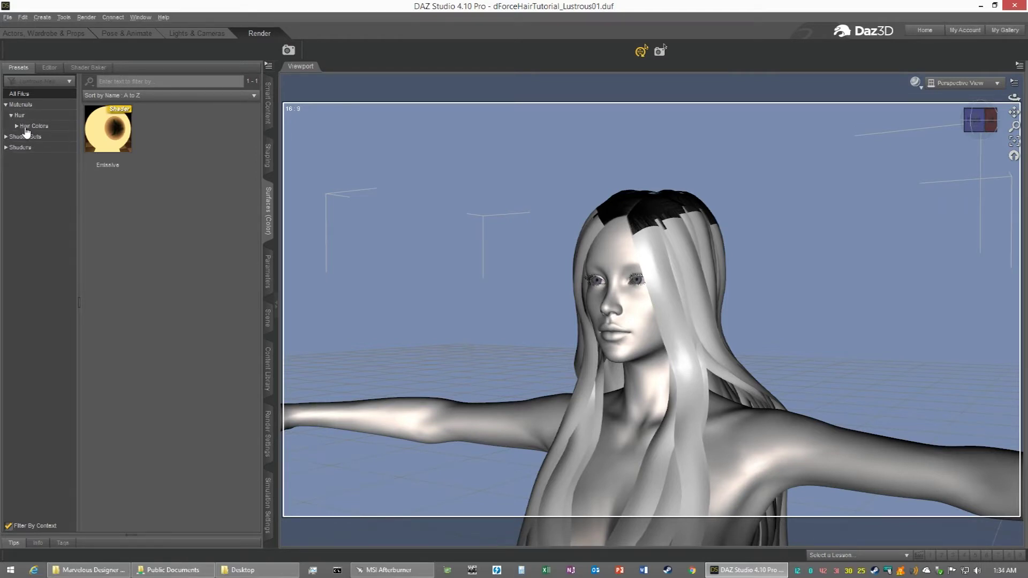
double_click(19, 116)
left_click(24, 117)
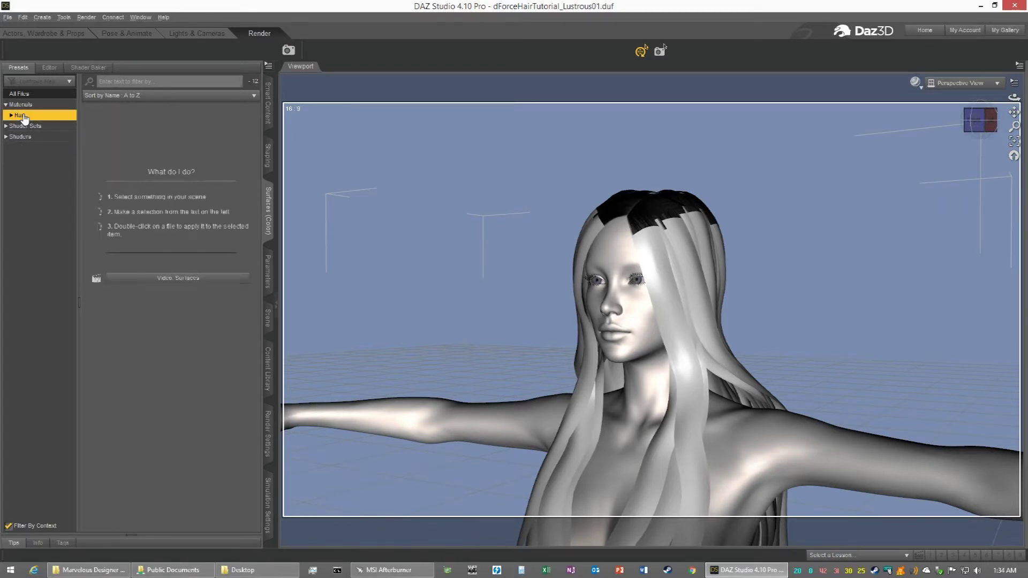
Step: Try the 06 Hair Ruby, 07 Hair Copper and 09 Hair Platinum presets on the hair, ending with 01 Hair Ebony applied
left_click(107, 144)
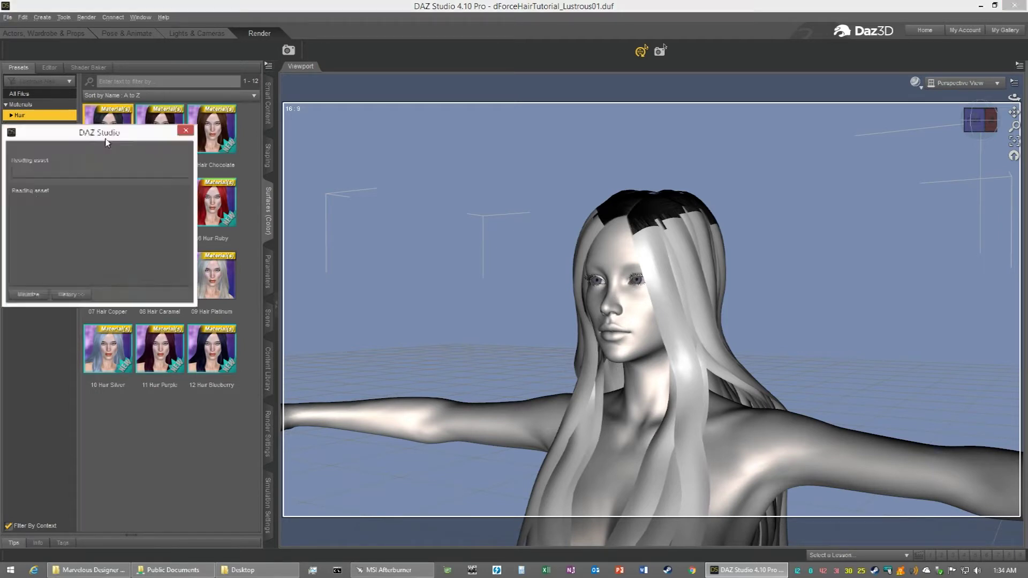
double_click(218, 217)
double_click(110, 276)
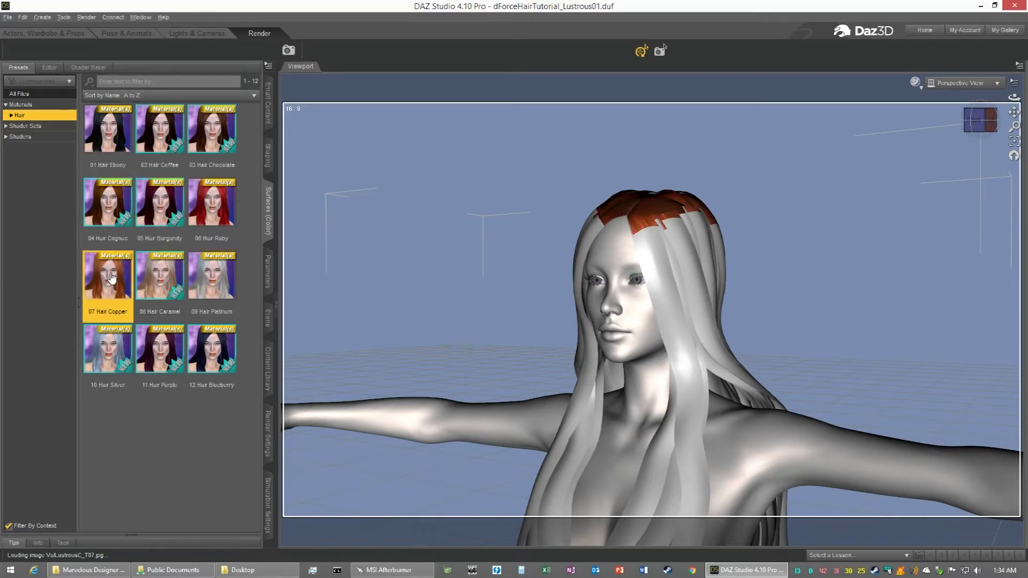
double_click(206, 273)
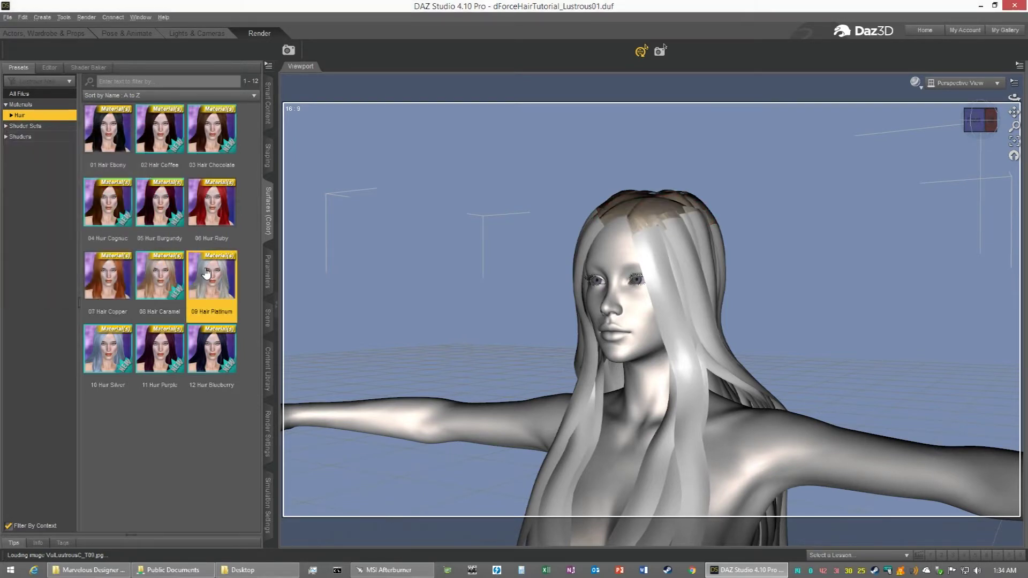
double_click(114, 140)
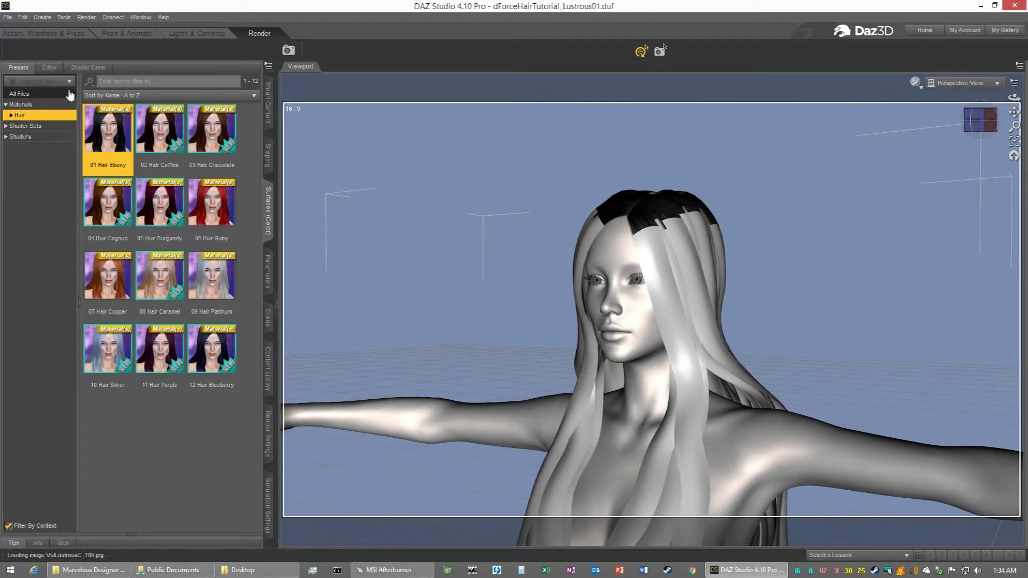
Step: Check the UV Set options of the surfaces DynBaseBackL through DynTopFrontR and of the Middle surface
left_click(49, 67)
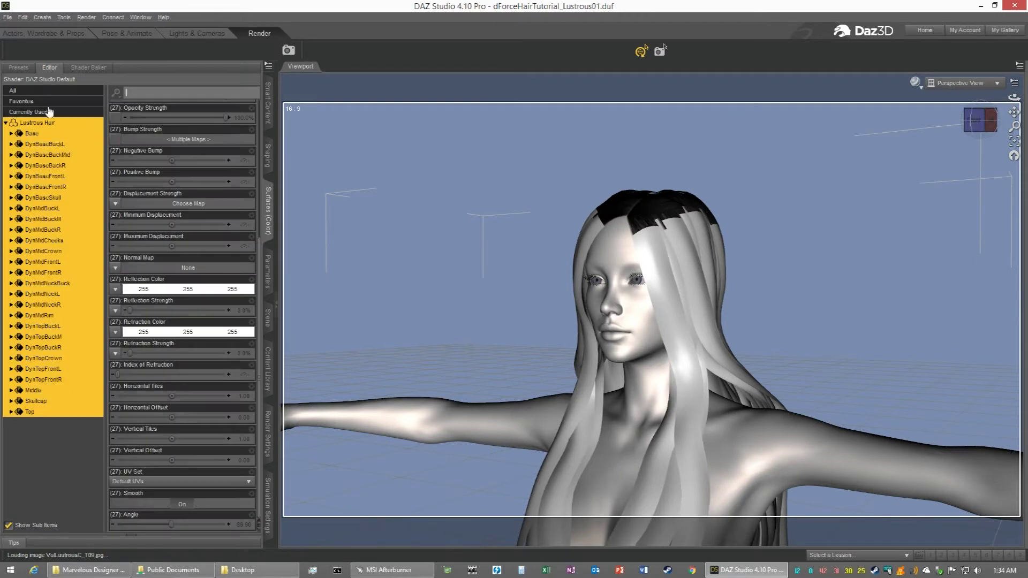
left_click(39, 146)
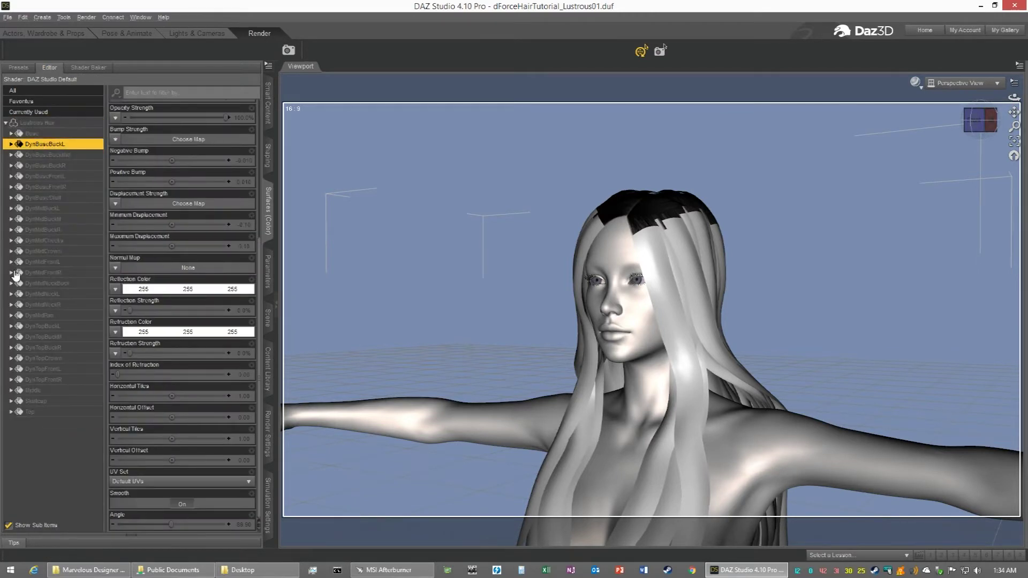
left_click(33, 381, "shift")
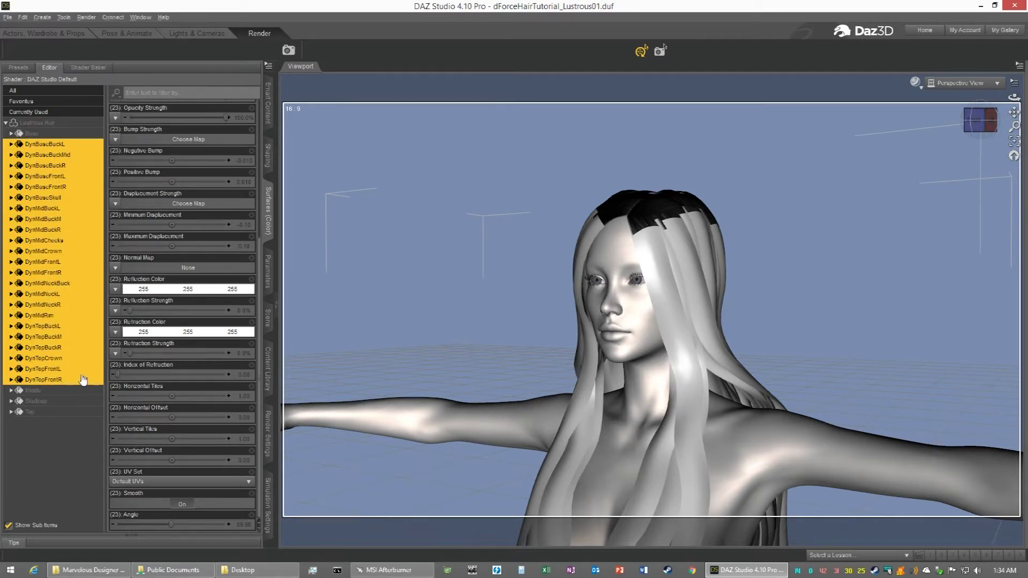
left_click(155, 482)
left_click(146, 494)
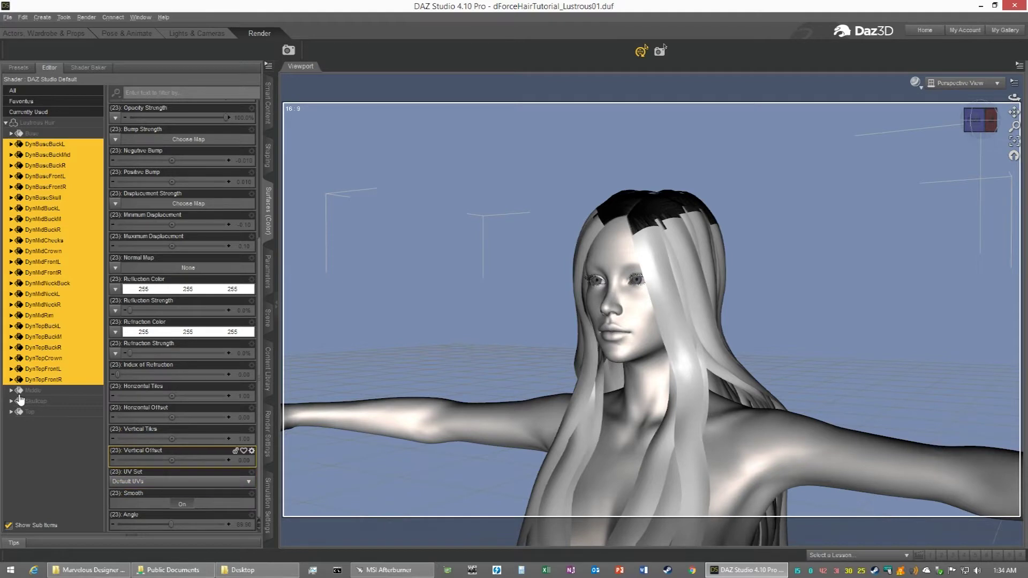
left_click(31, 390)
left_click(155, 482)
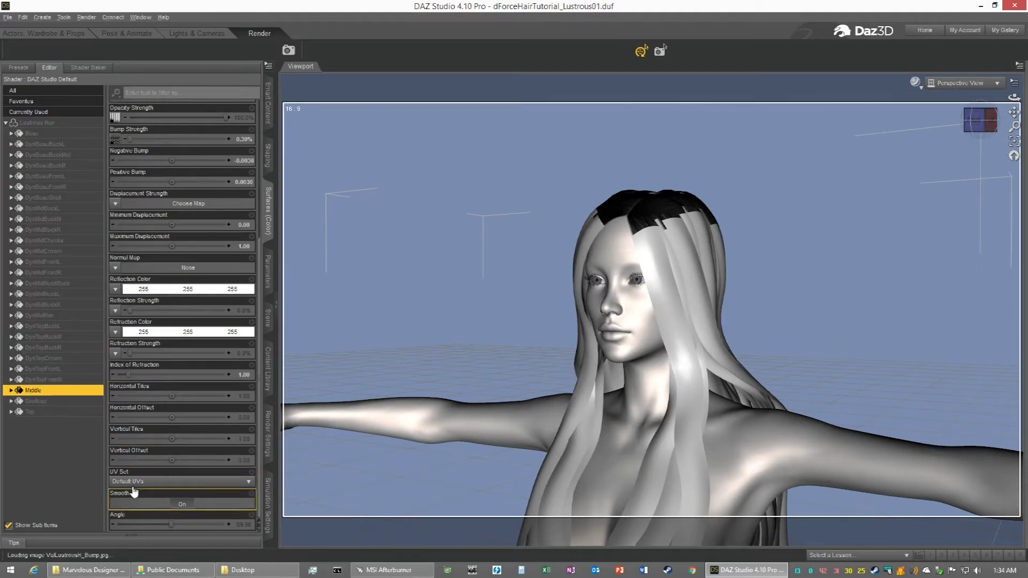
left_click(139, 494)
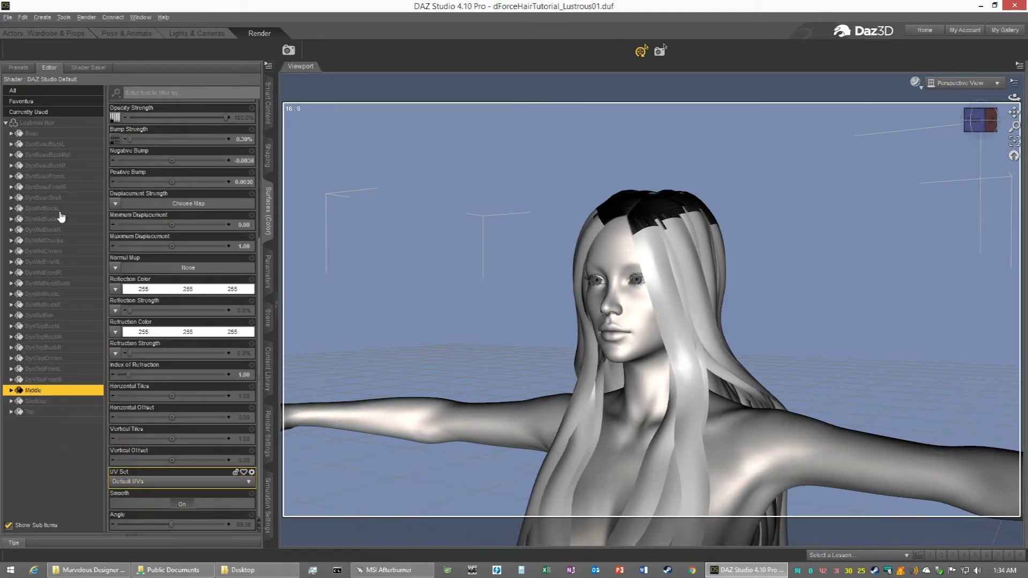
Step: Copy the Base surface's material settings onto all DynBase surfaces, from DynBaseBackL to DynBaseSkull
left_click(31, 134)
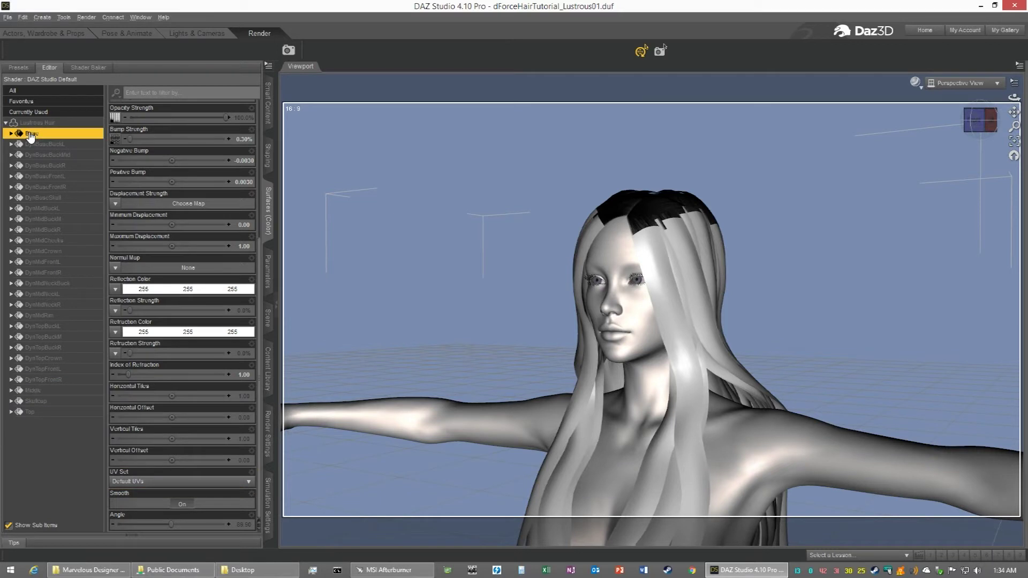
right_click(31, 136)
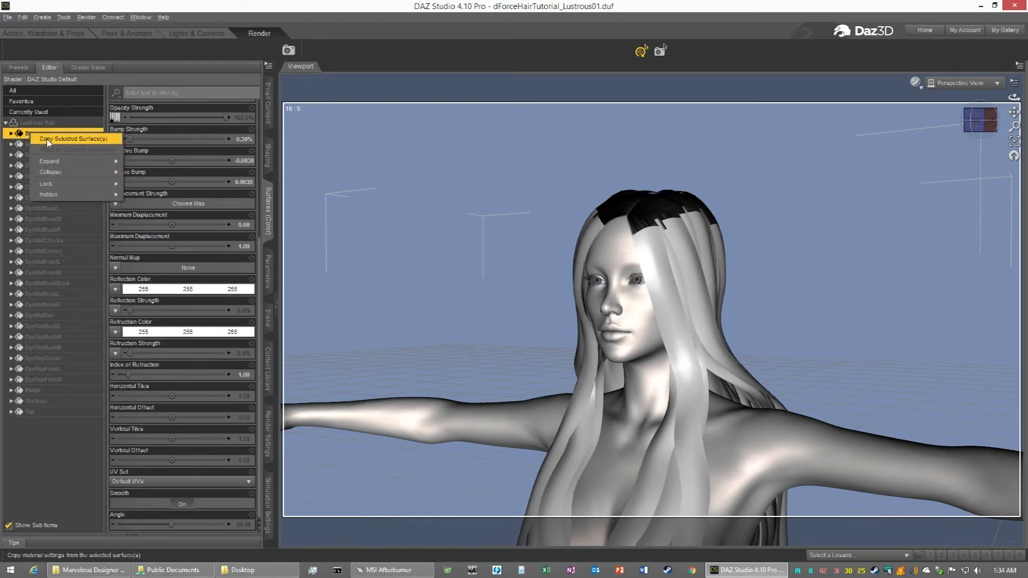
left_click(48, 140)
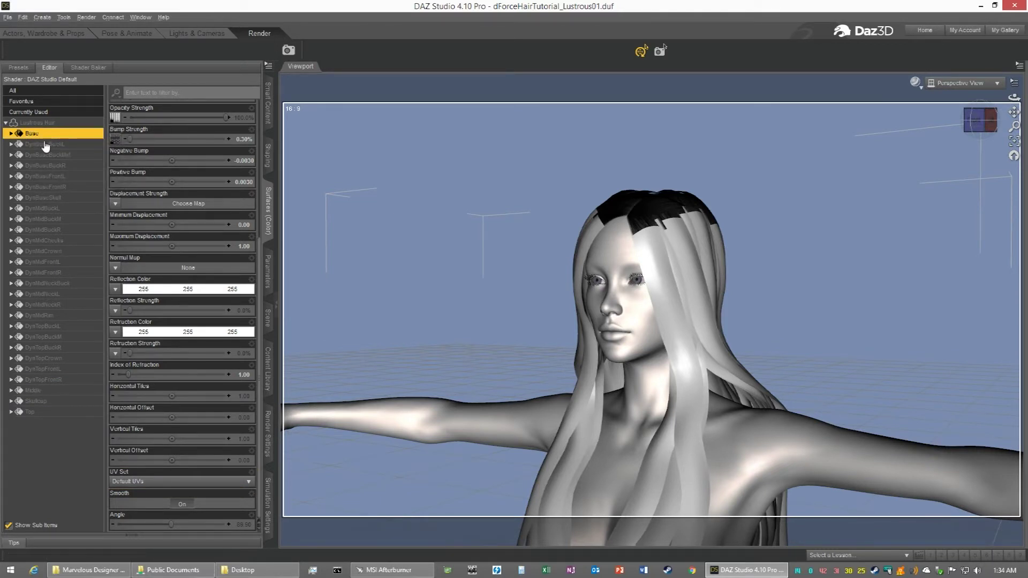
left_click(42, 145)
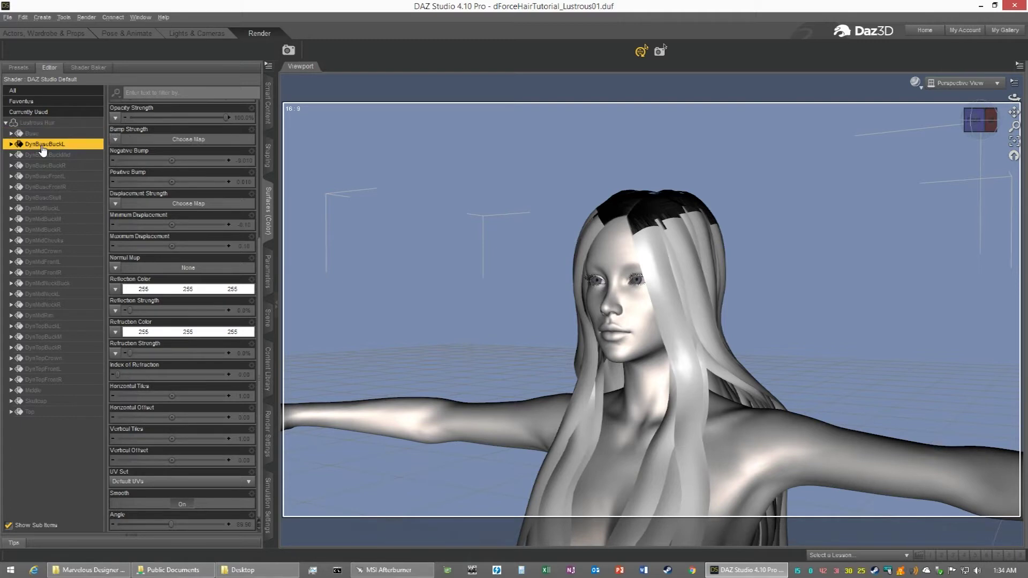
left_click(44, 198, "shift")
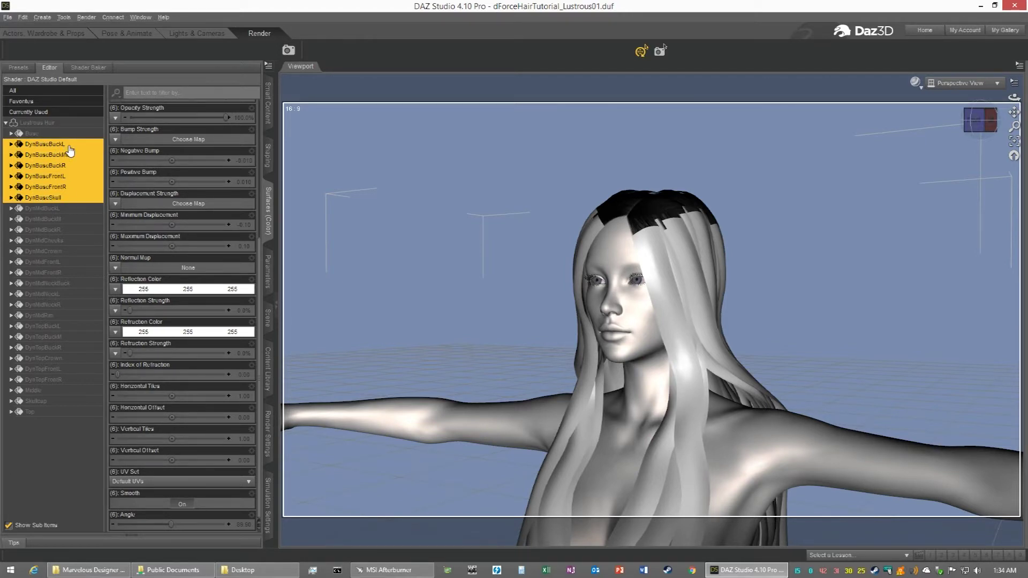
right_click(53, 189)
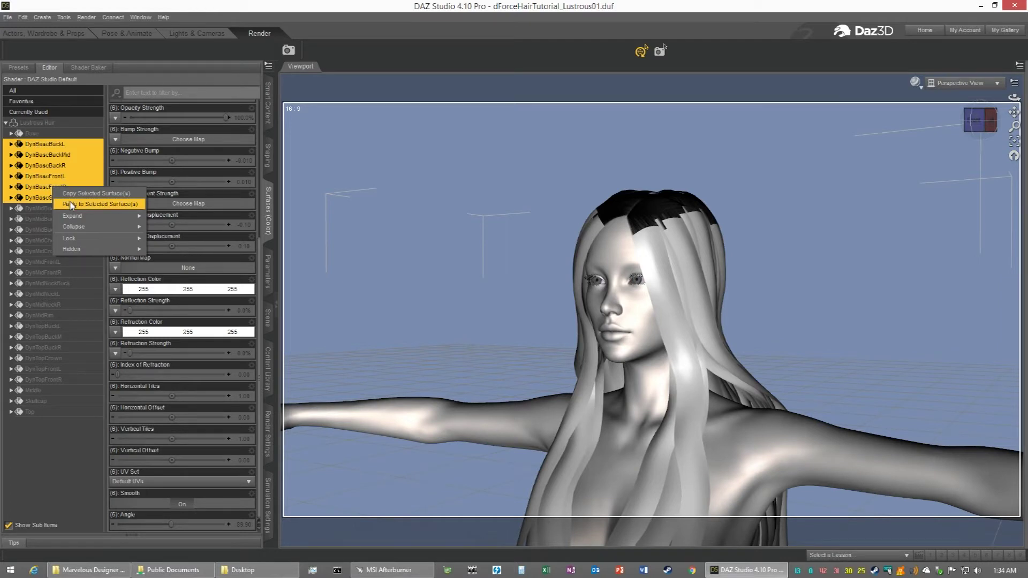
left_click(71, 205)
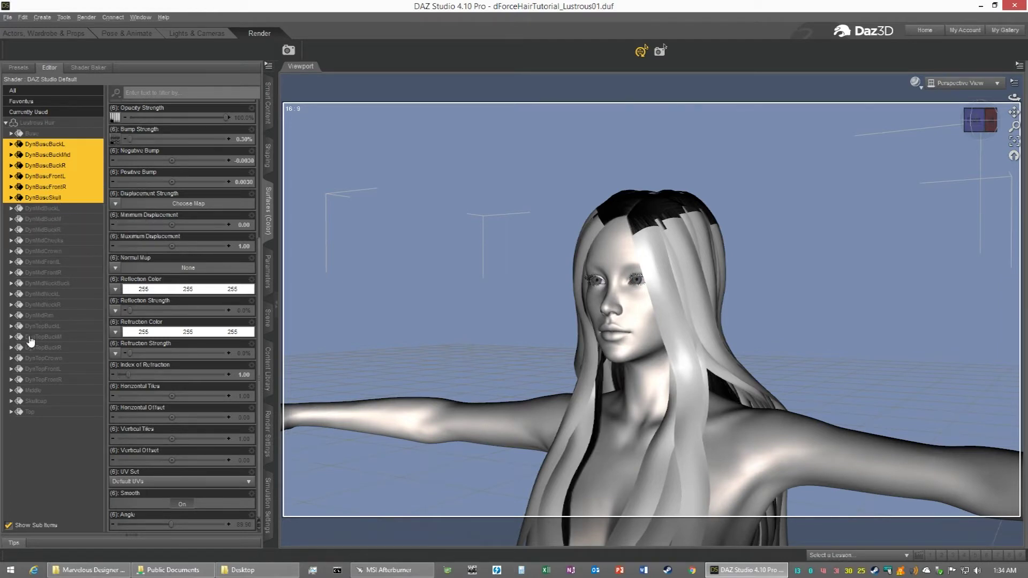
Step: Copy the Middle surface's material settings onto all DynMid surfaces, from DynMidBackL to DynMidRim
left_click(34, 391)
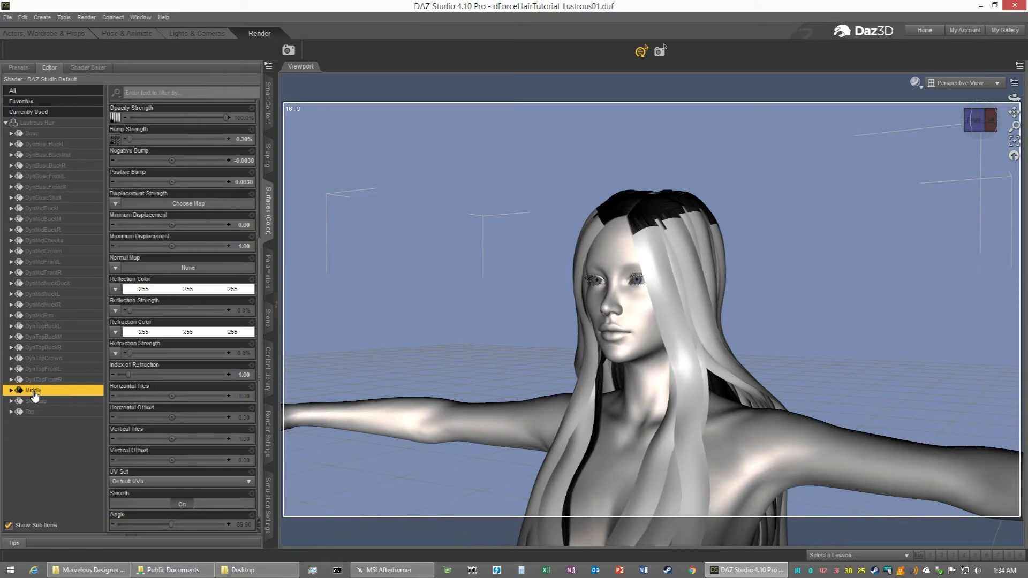
right_click(33, 390)
left_click(45, 398)
left_click(43, 209)
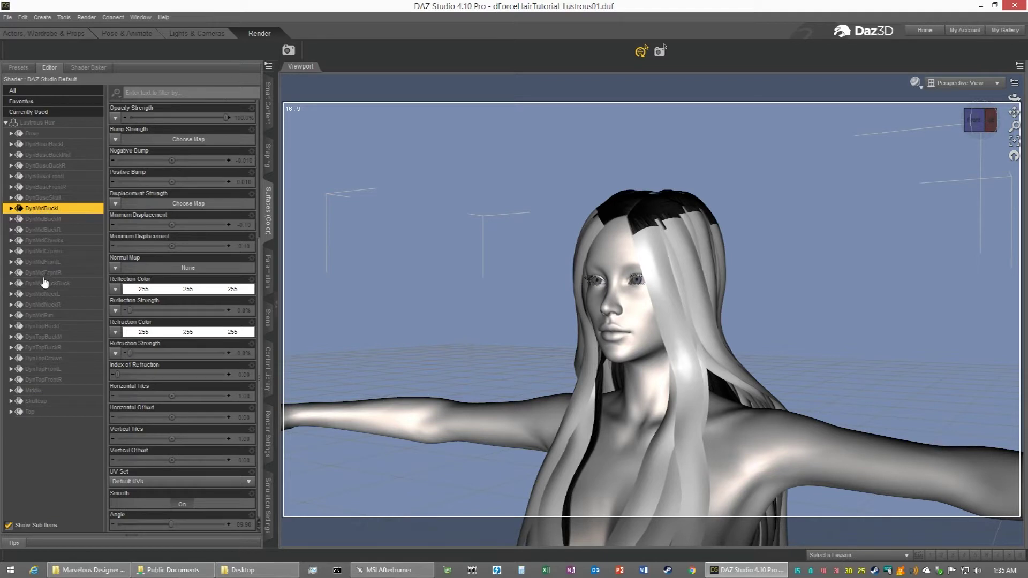
left_click(46, 317, "shift")
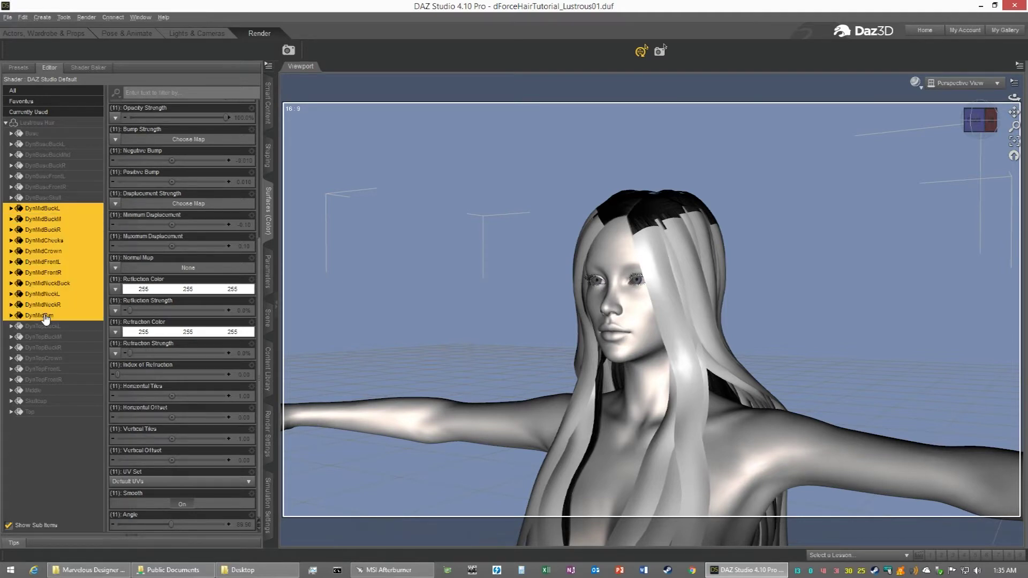
right_click(46, 317)
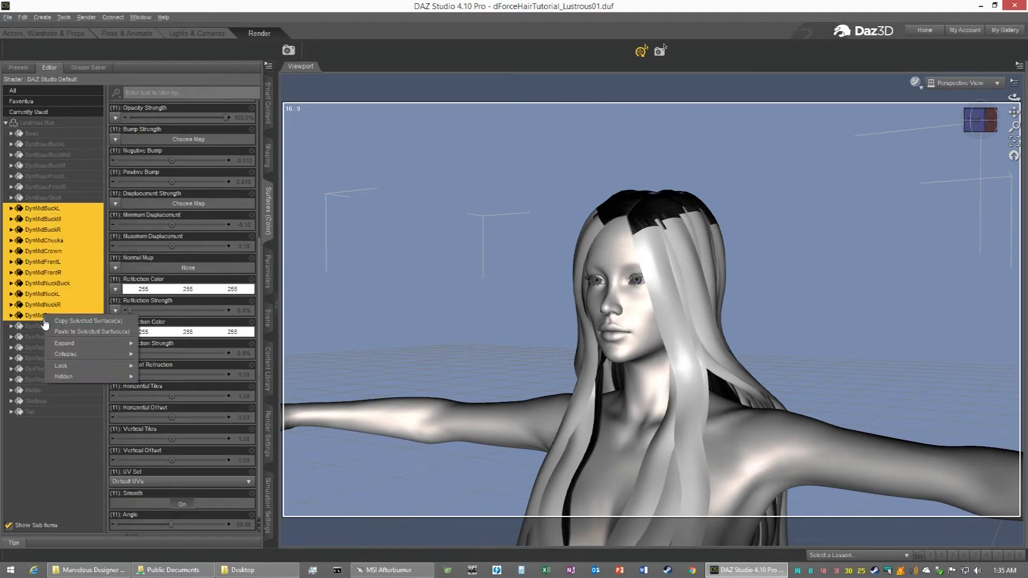
left_click(65, 336)
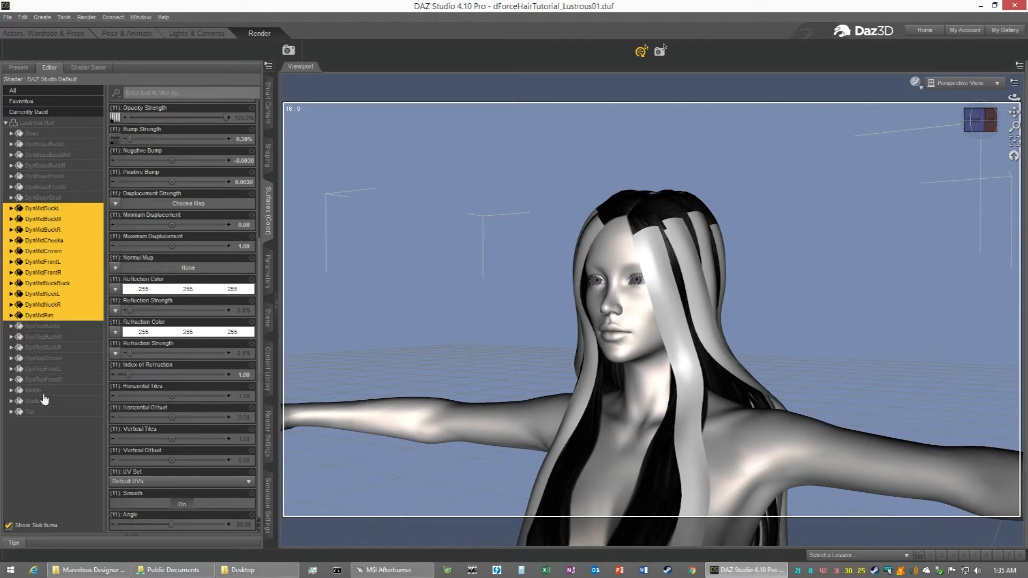
Step: Copy the Top surface's material settings onto all DynTop surfaces, from DynTopBackL to DynTopFrontR
left_click(33, 412)
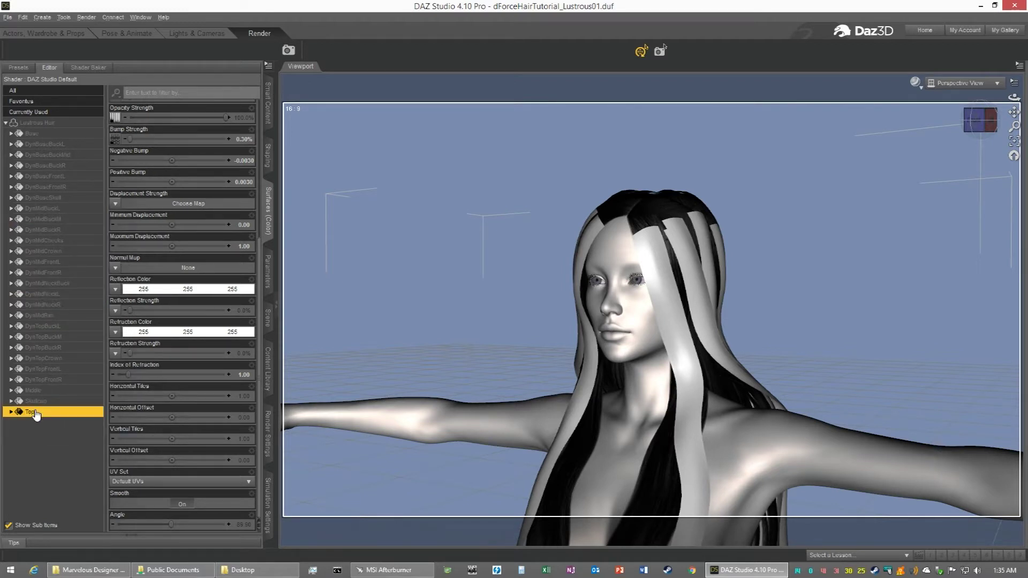
right_click(39, 412)
left_click(49, 418)
left_click(44, 380)
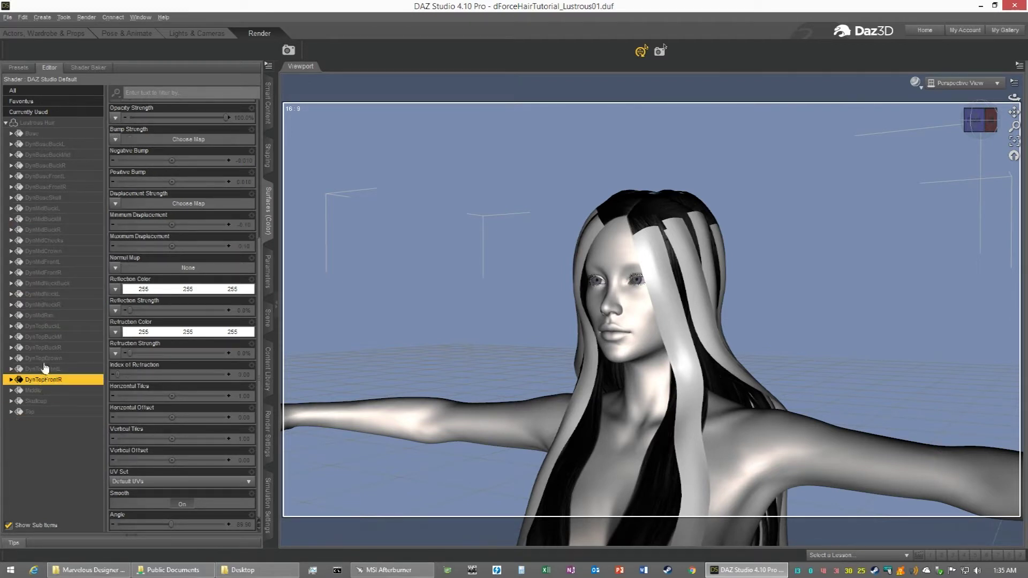
left_click(45, 328, "shift")
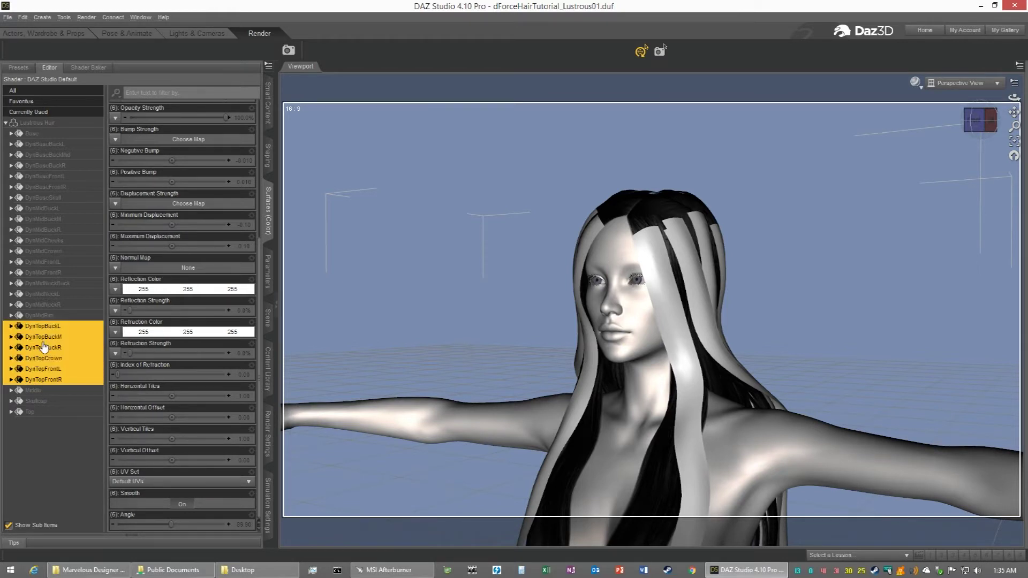
right_click(44, 347)
left_click(59, 358)
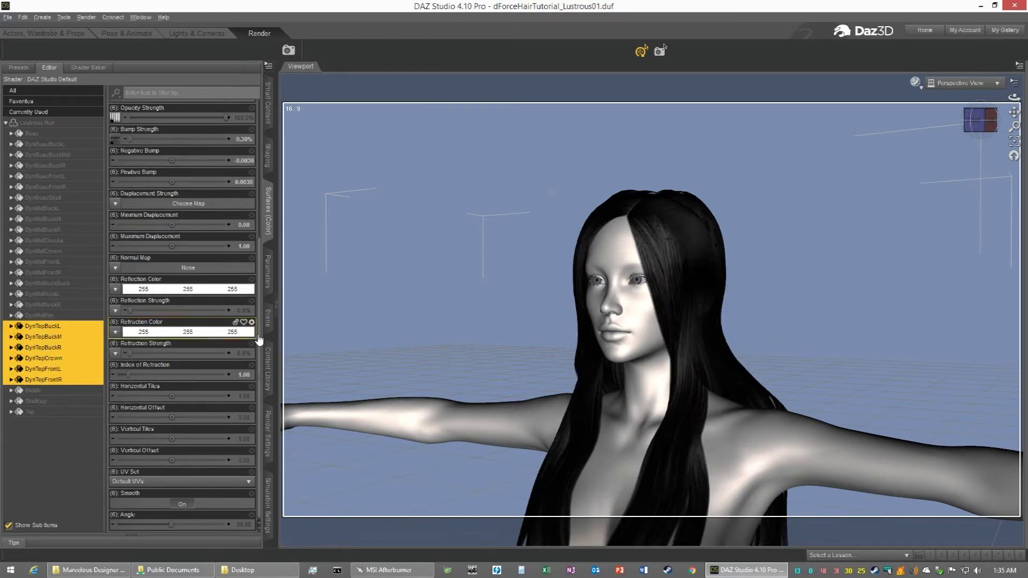
Step: Select the whole Lustrous Hair and add a dForce Dynamic Surface modifier to it from the simulation settings
mouse_move(1013, 112)
left_mouse_down()
mouse_move(1013, 92)
mouse_move(1014, 103)
left_mouse_up()
scroll(931, 199, "down", 4)
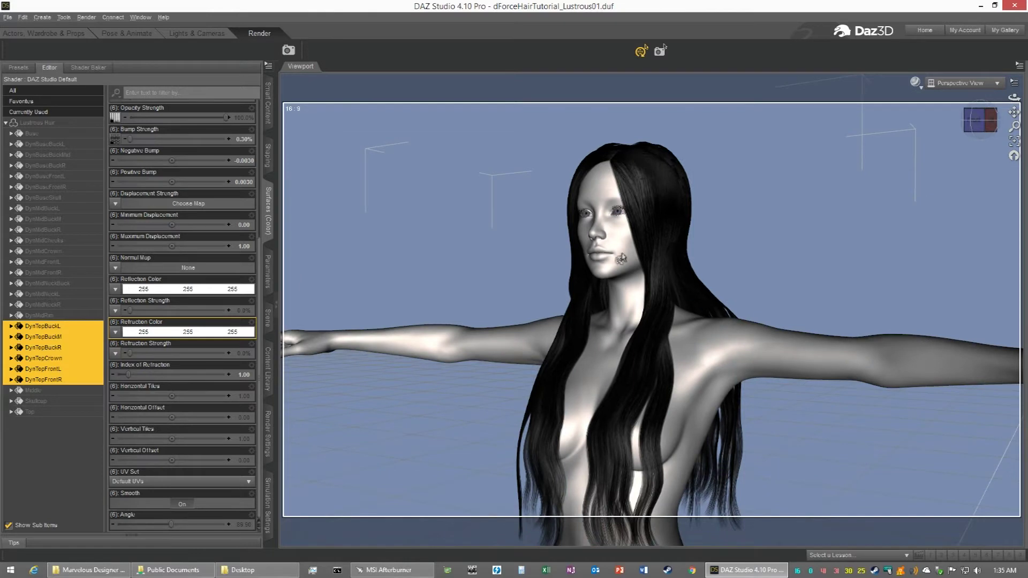
left_click(30, 123)
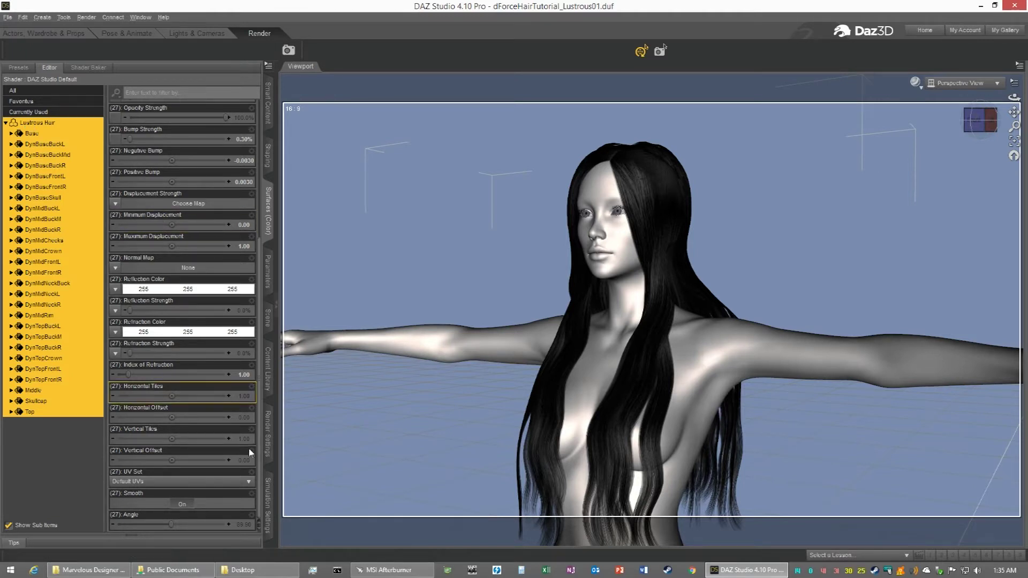
left_click(268, 500)
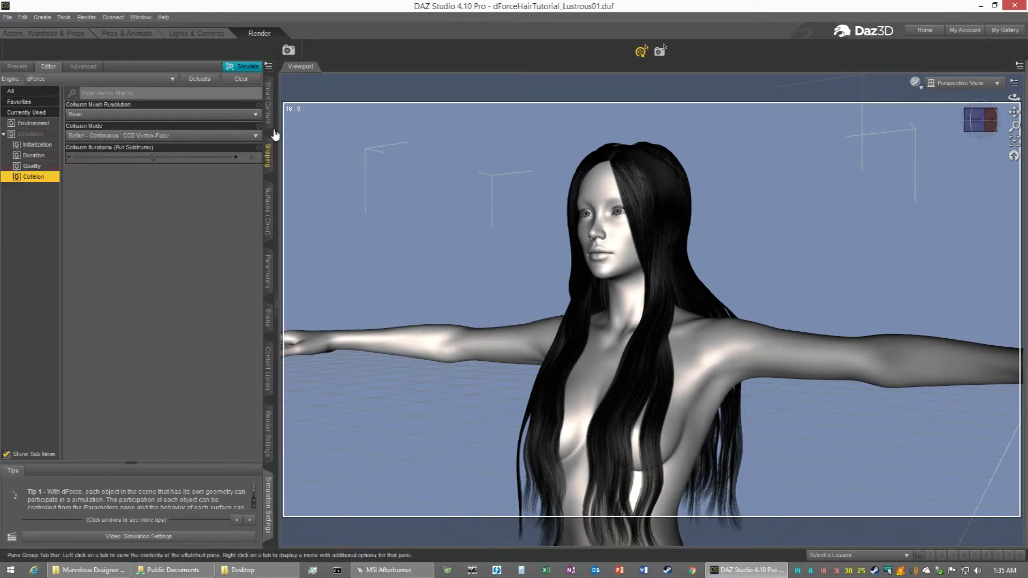
left_click(269, 67)
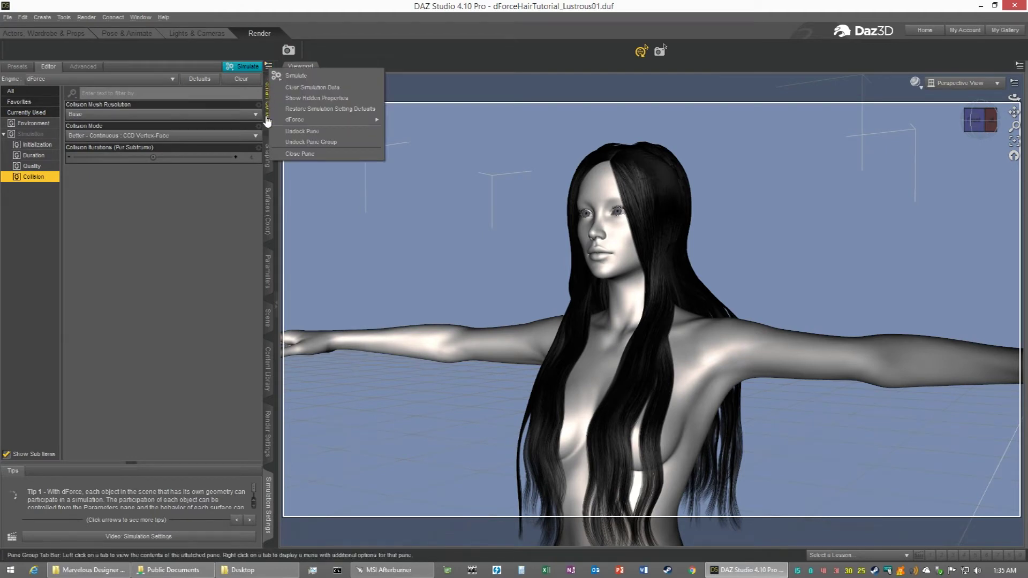
mouse_move(290, 119)
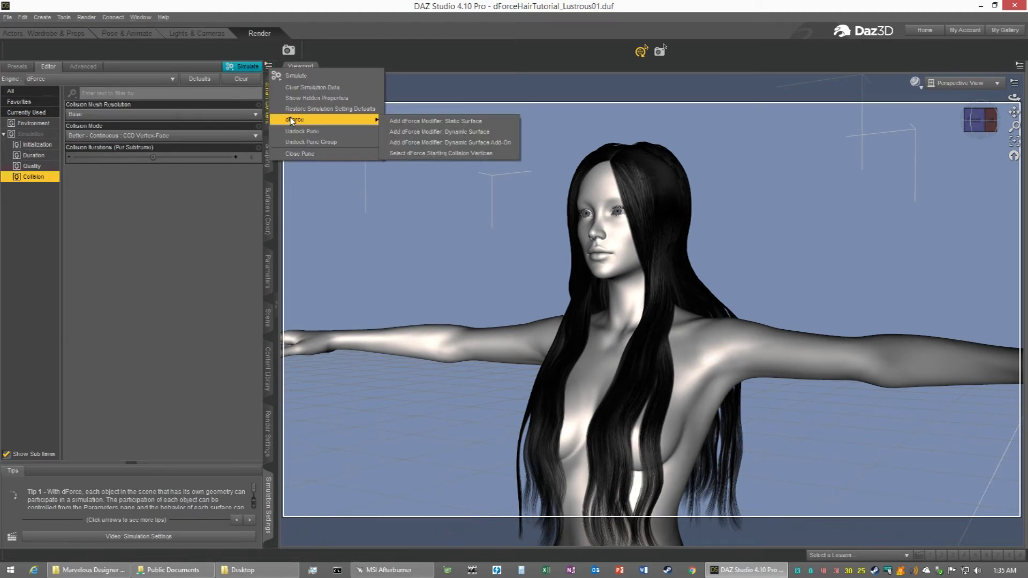
mouse_move(329, 121)
left_click(433, 133)
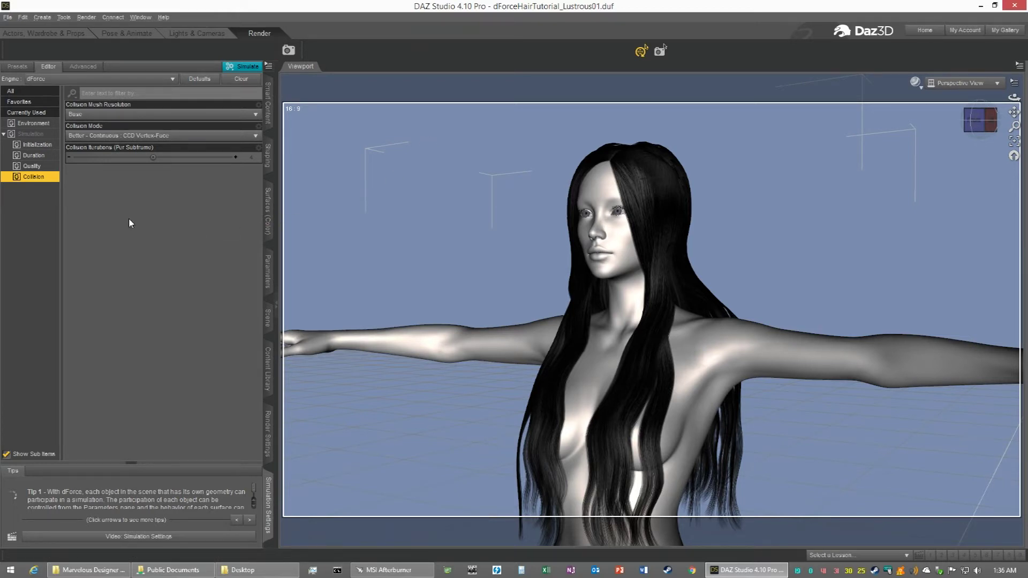
Step: Turn off Start Bones From Memorized Pose in the simulation's initialization settings and check the duration settings
left_click(36, 145)
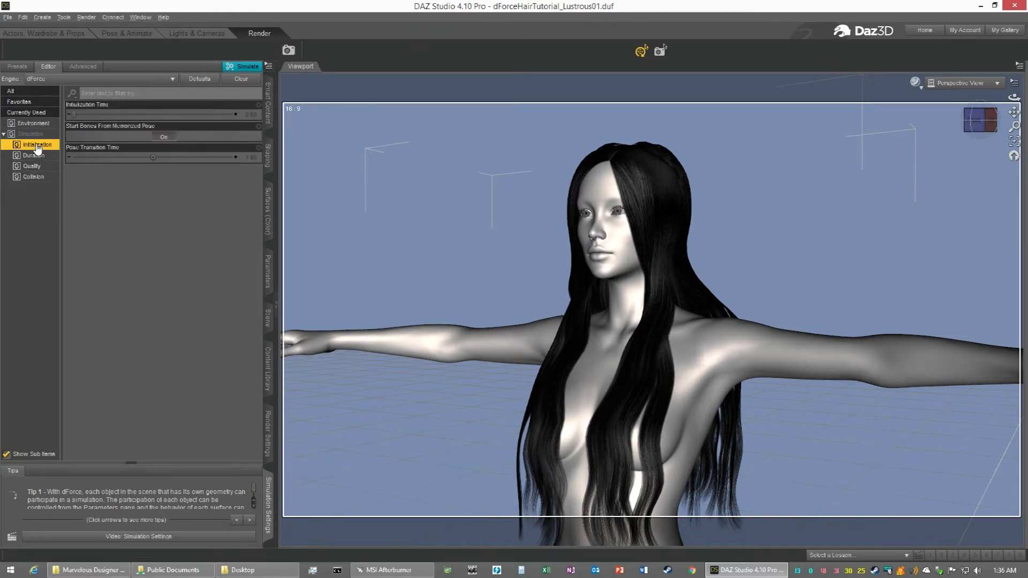
left_click(165, 138)
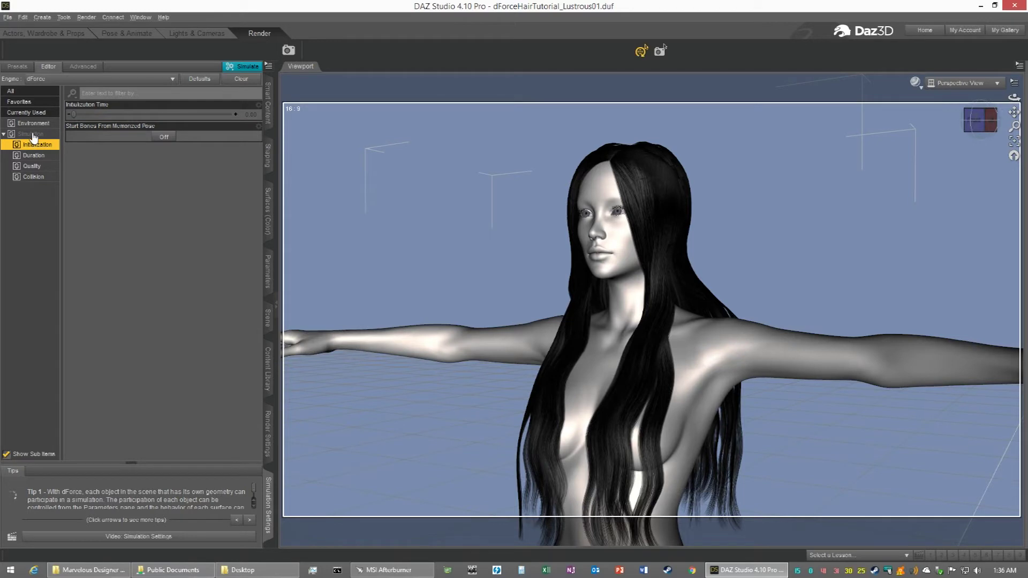
left_click(34, 156)
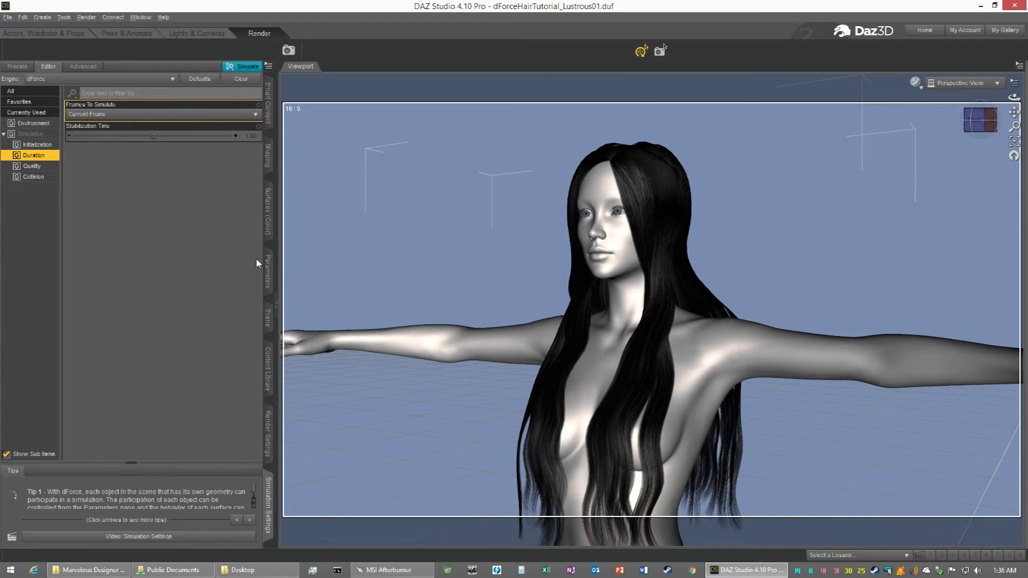
Step: Set the Dynamics Strength of the Base, Middle, Skullcap and Top surfaces to 0.00
left_click(267, 231)
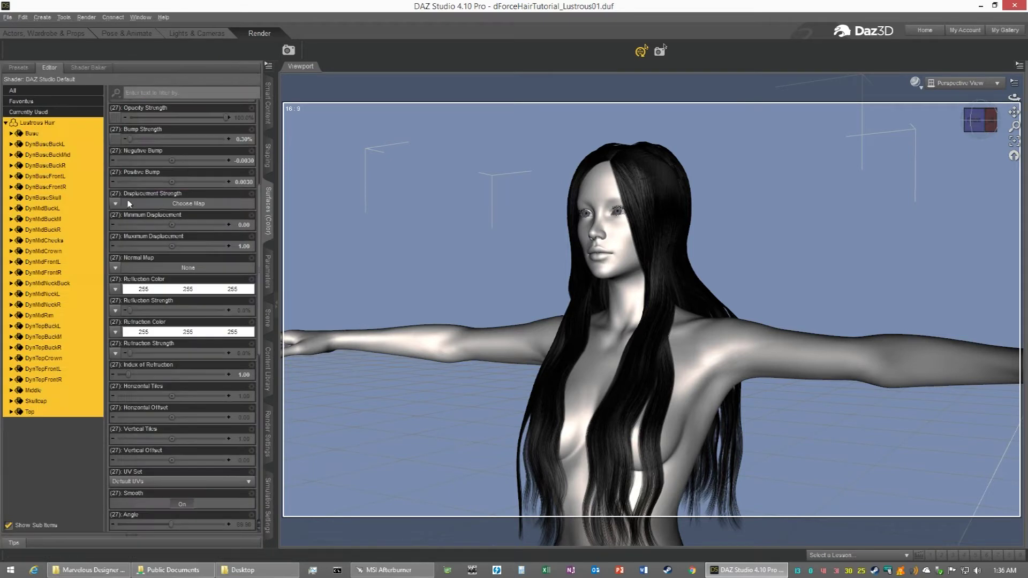
left_click(35, 144)
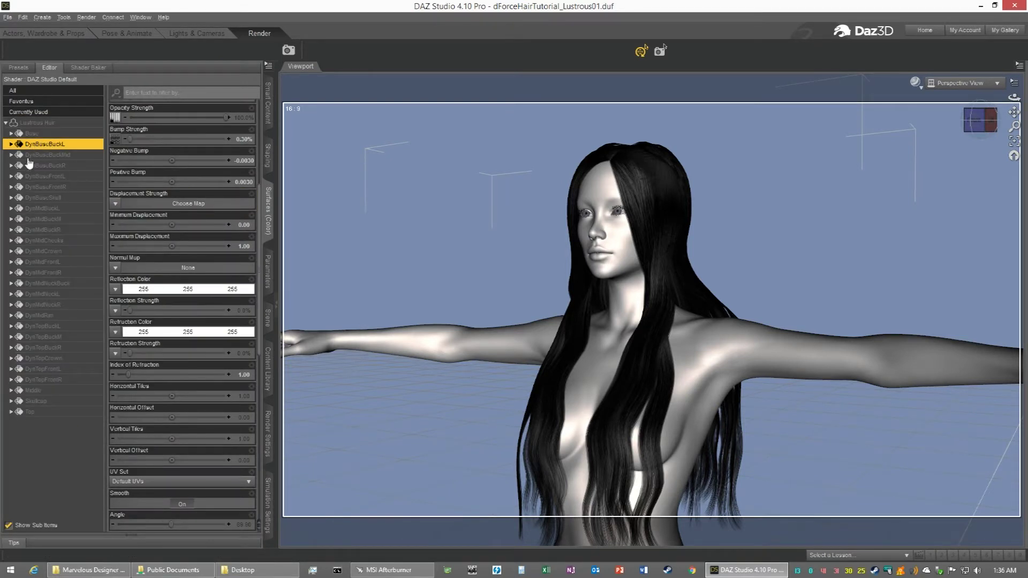
left_click(29, 134)
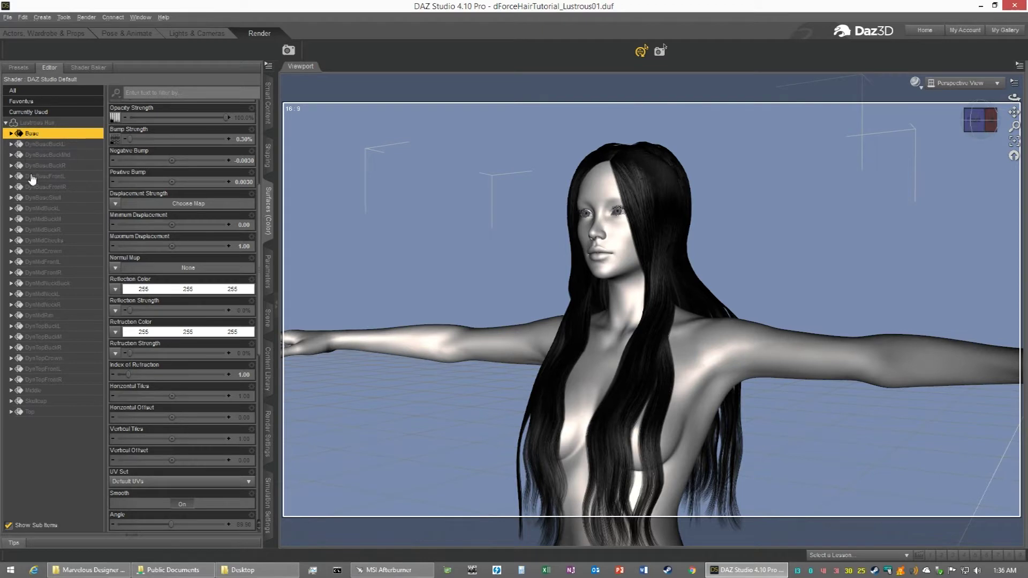
left_click(29, 412, "ctrl")
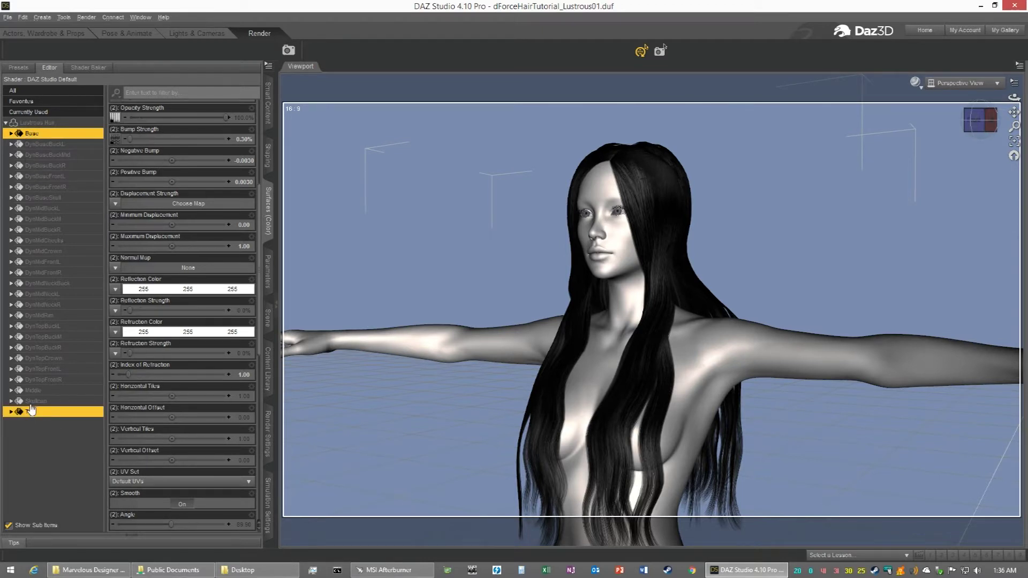
left_click(32, 401, "ctrl")
left_click(34, 391, "ctrl")
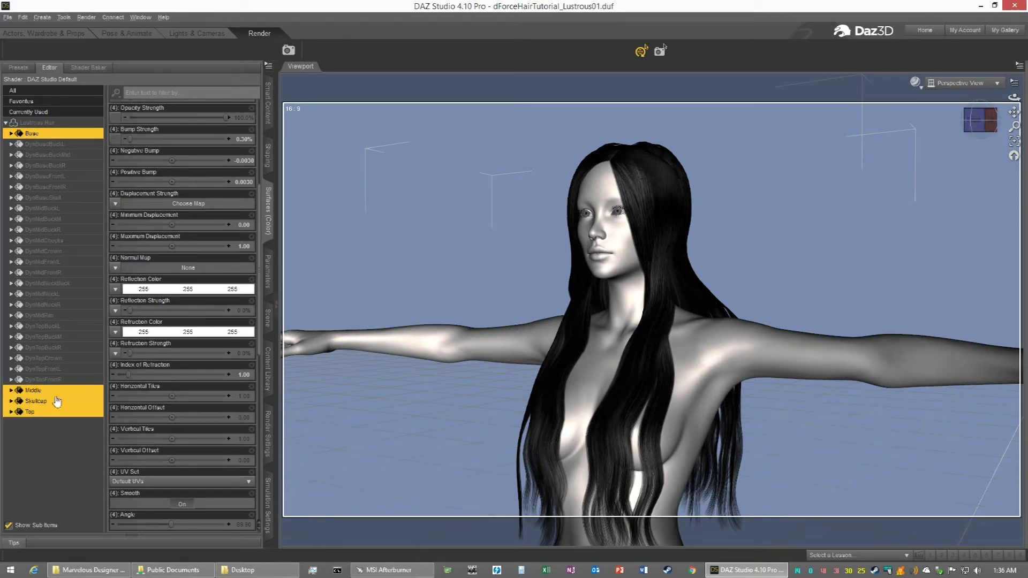
scroll(152, 267, "down", 8)
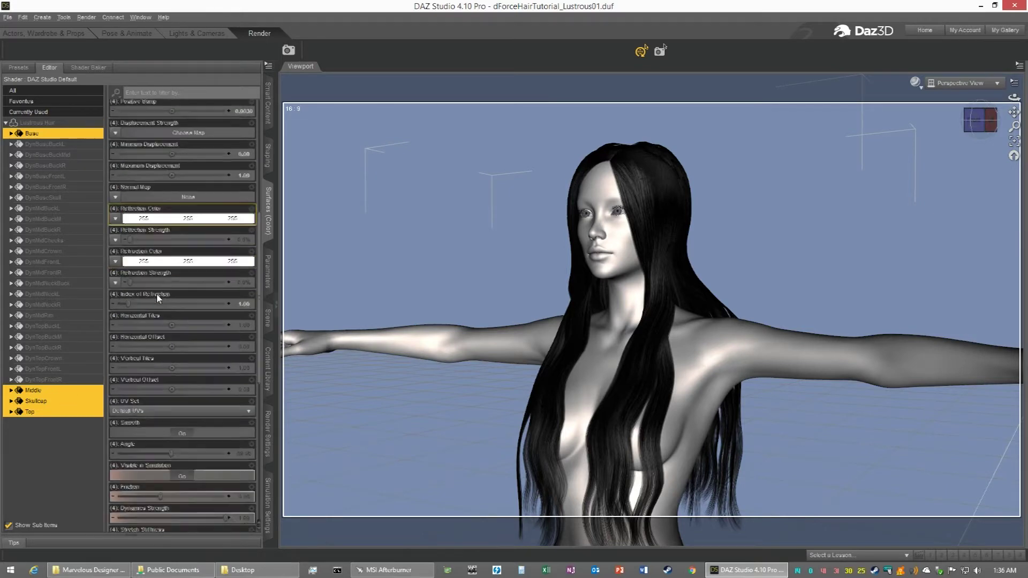
left_click_drag(150, 246, 115, 246)
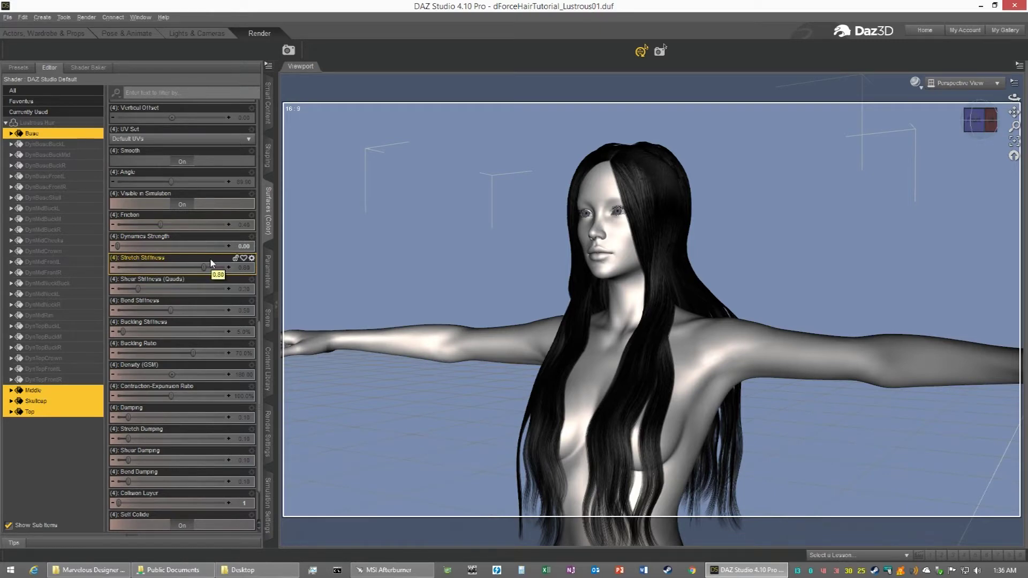
scroll(182, 432, "down", 2)
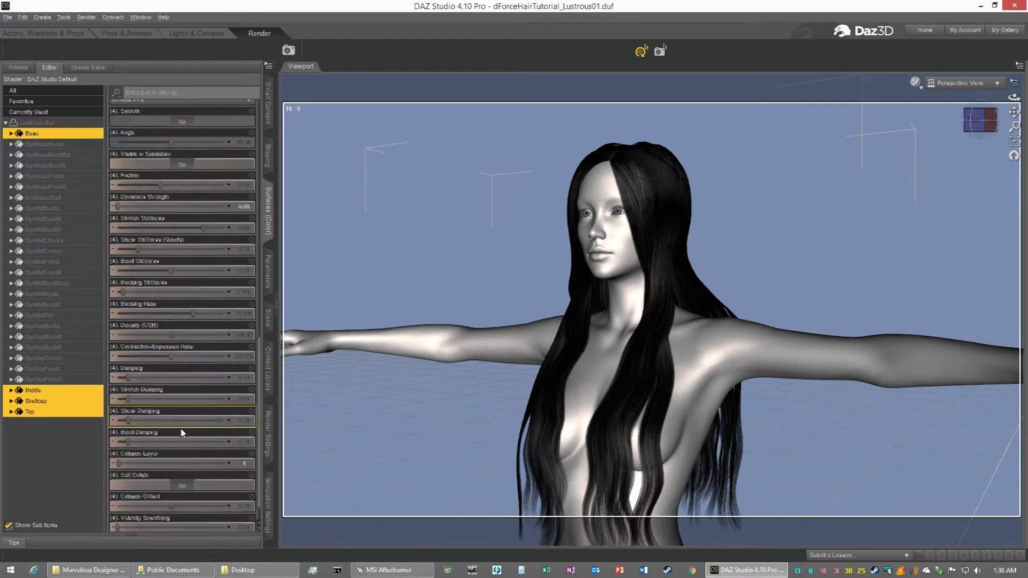
Step: Check the Skullcap's Collision Layer and set the Collision Layer of Base and all DynBase surfaces to 2
left_click(39, 404)
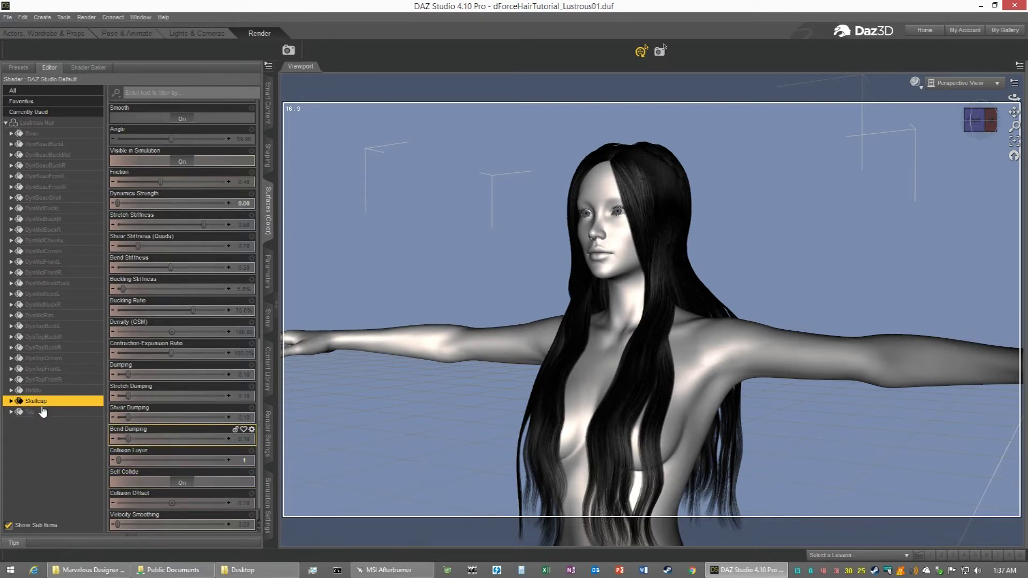
left_click(28, 136)
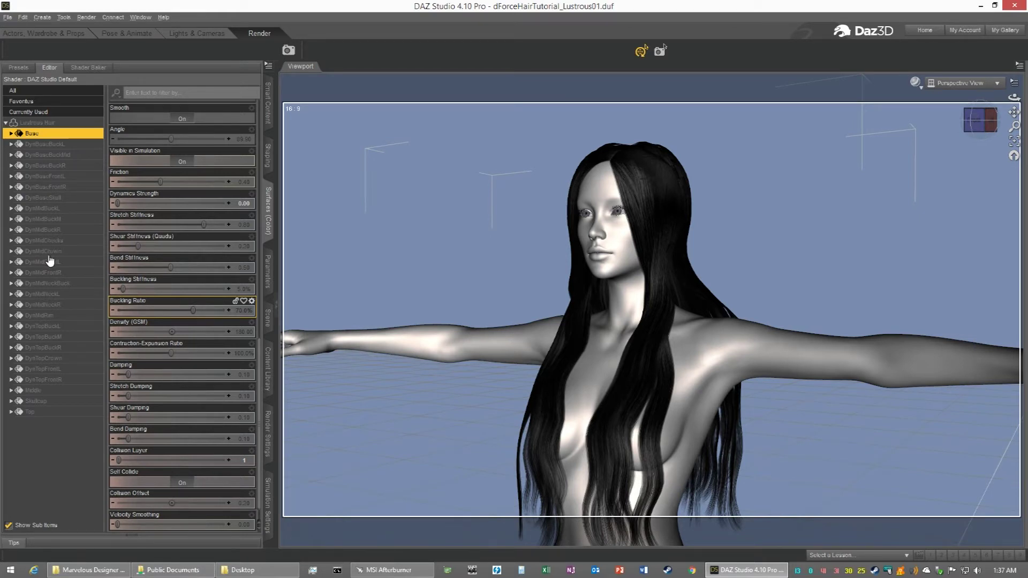
left_click(43, 199, "shift")
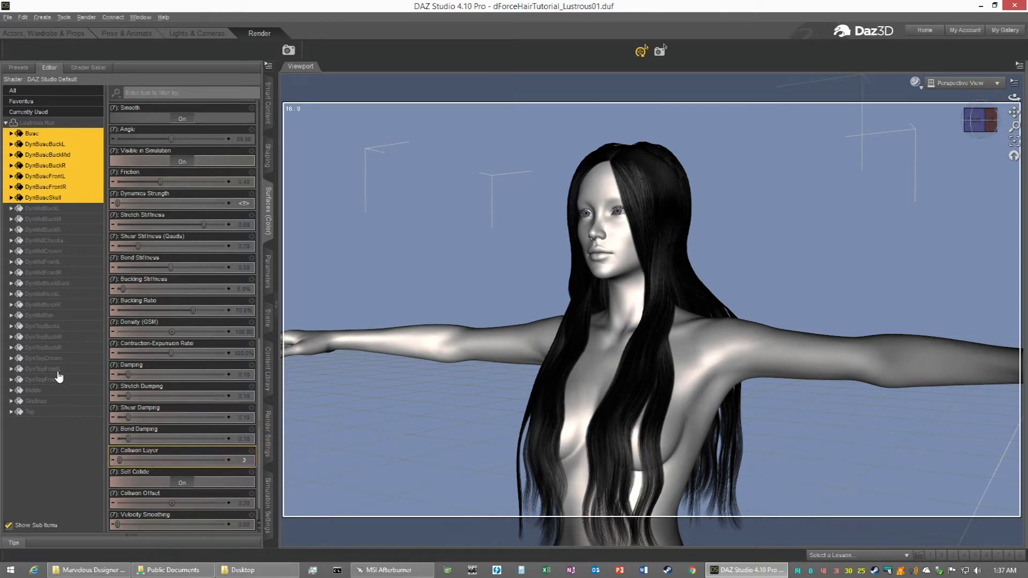
Step: Set the Collision Layer of the Middle surface and all DynMid surfaces, from DynMidBackL to DynMidRim, to 3
left_click(33, 390)
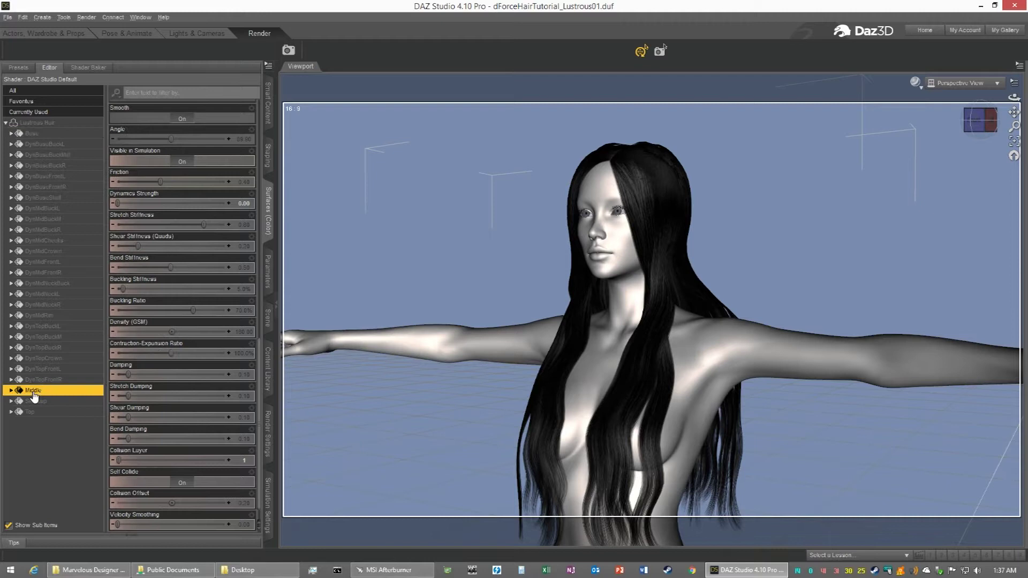
left_click(41, 210)
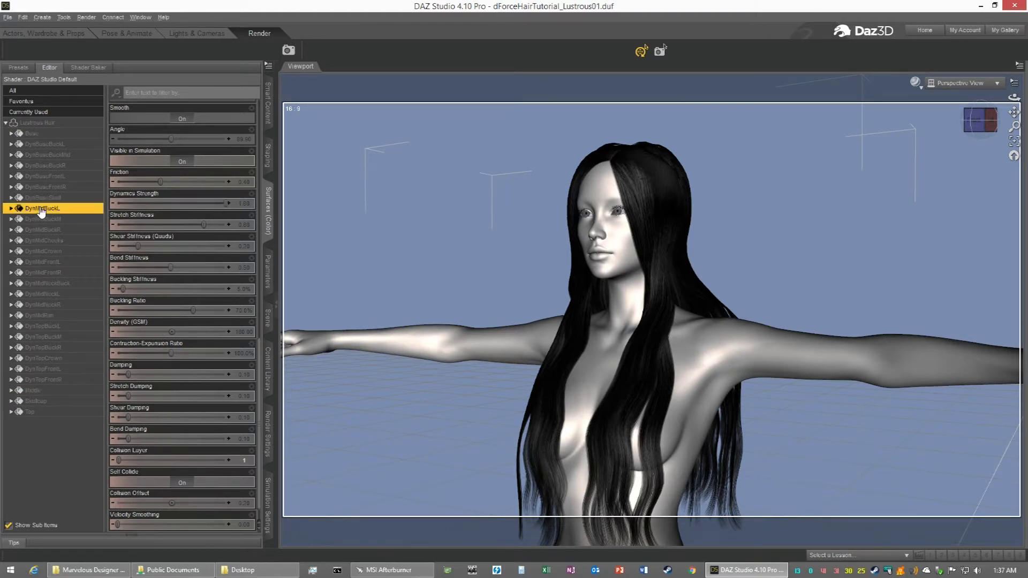
left_click(43, 317, "shift")
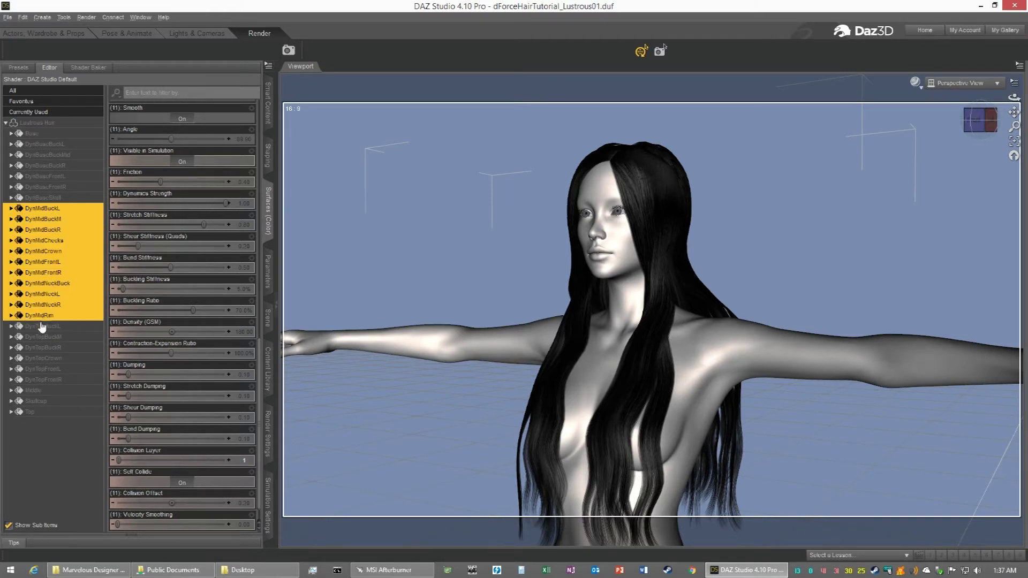
left_click(34, 391, "ctrl")
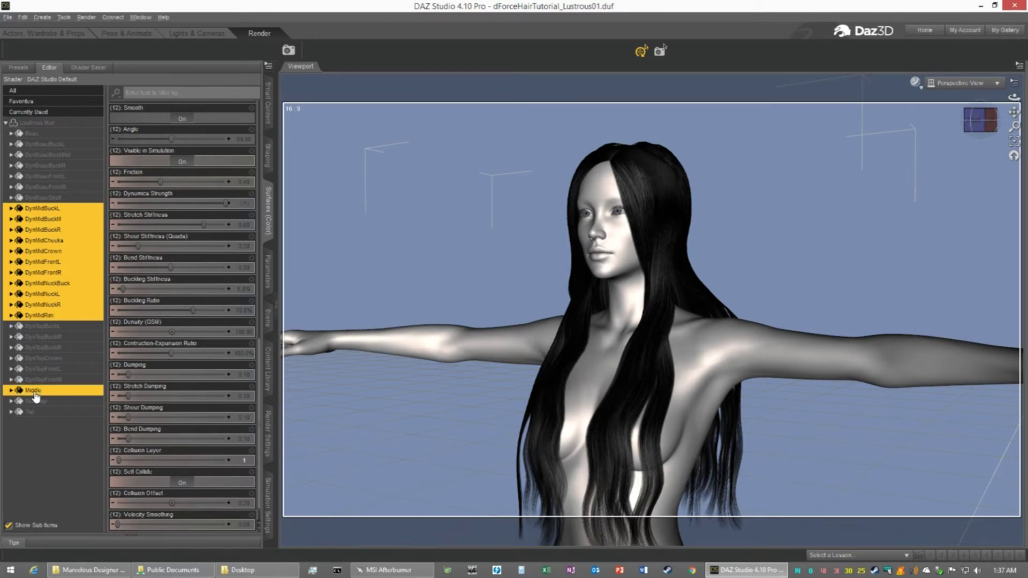
left_click(229, 462)
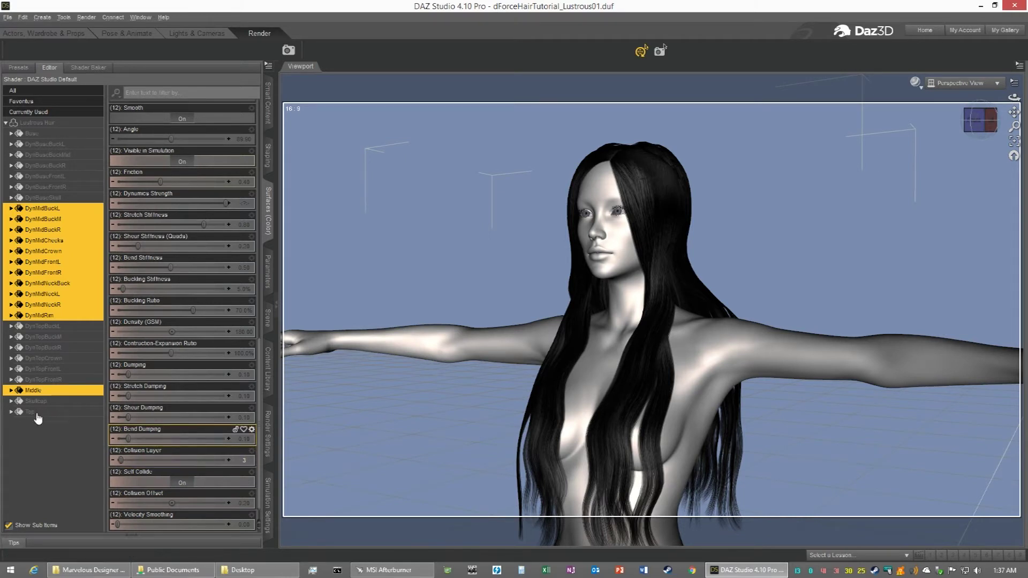
Step: Set the Collision Layer of the Top surface and all DynTop surfaces, from DynTopBackL to DynTopFrontR, to 4
left_click(43, 328)
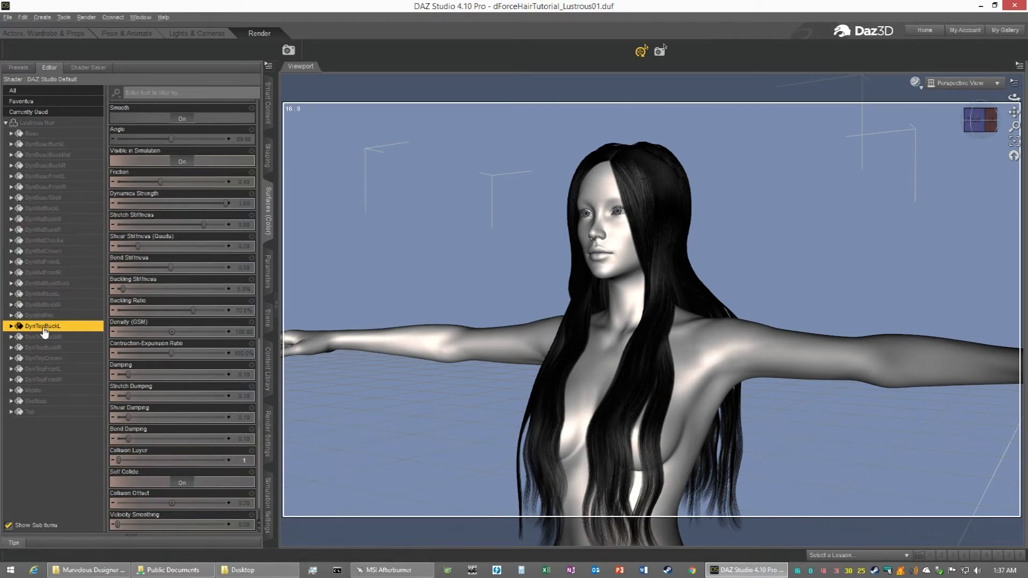
left_click(40, 379, "shift")
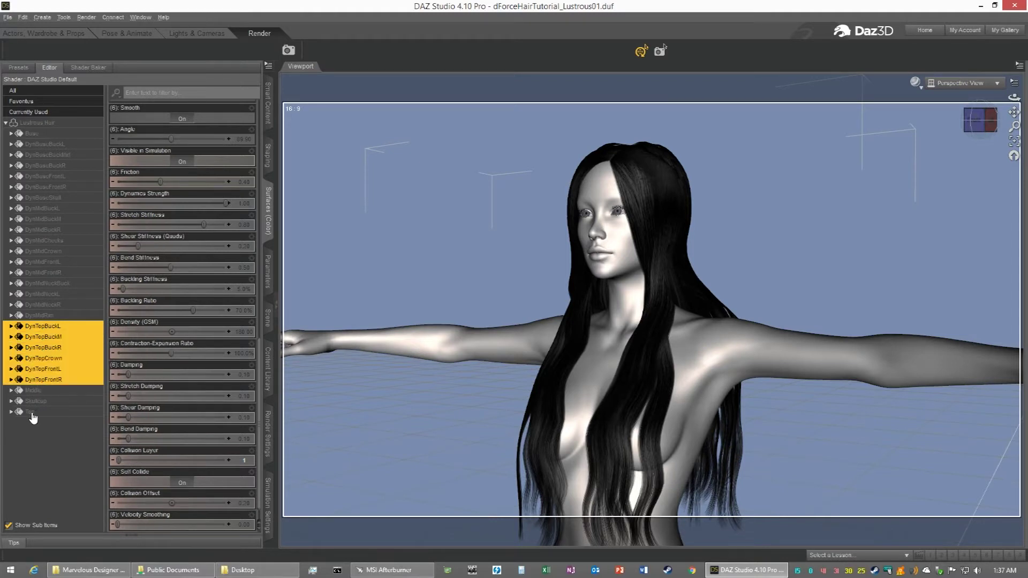
left_click(31, 413, "ctrl")
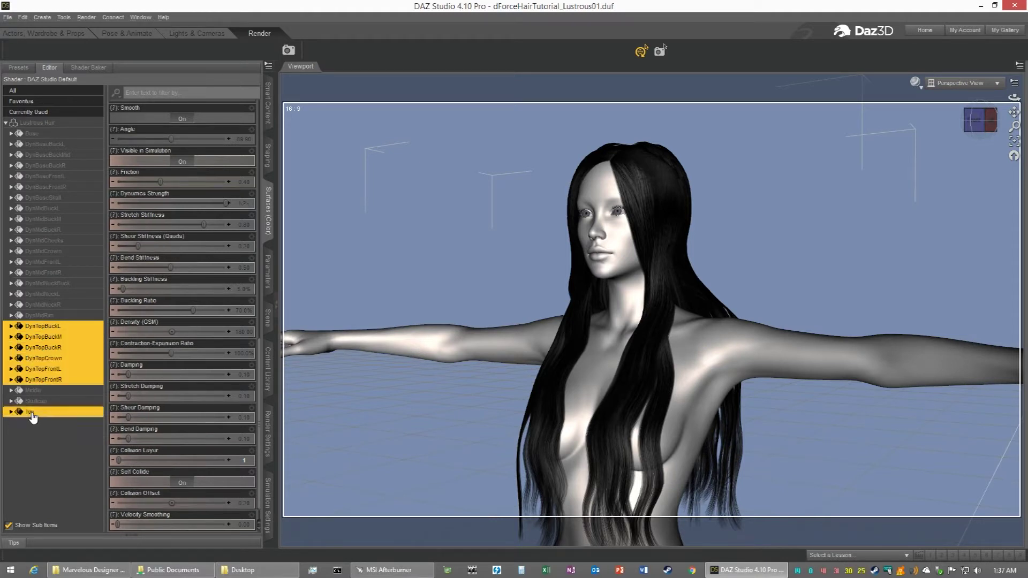
left_click(229, 461)
left_click(229, 460)
left_click(229, 460)
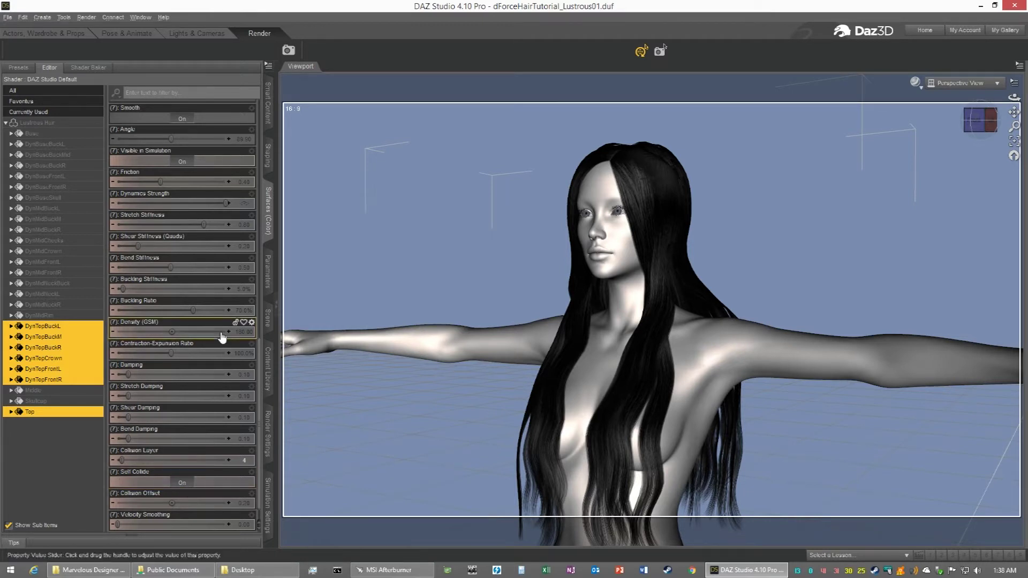
Step: Set the Density (GSM) of all Dyn surfaces, from DynBaseBackL to DynTopFrontR, to 20
left_click(35, 146)
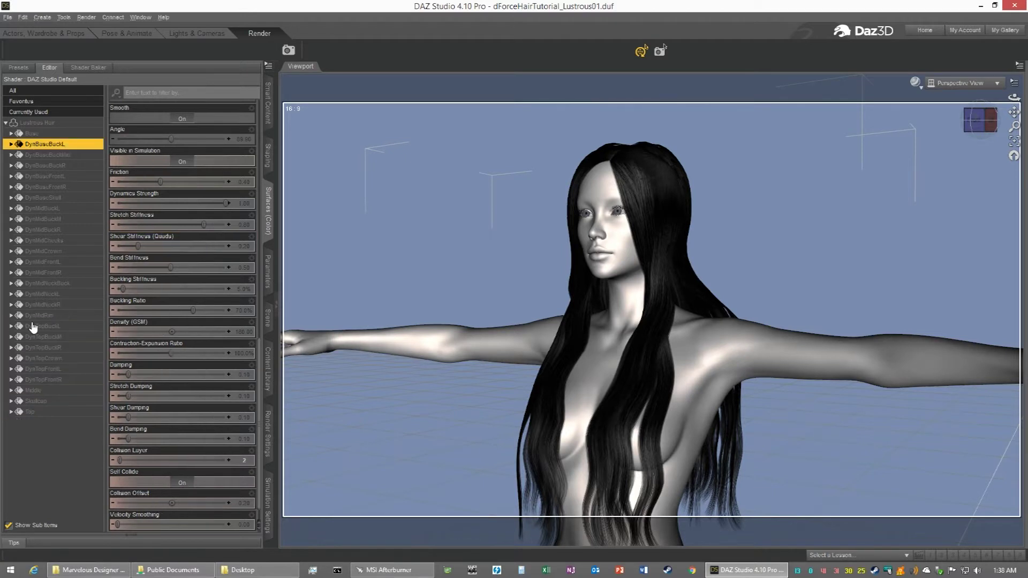
left_click(32, 381, "shift")
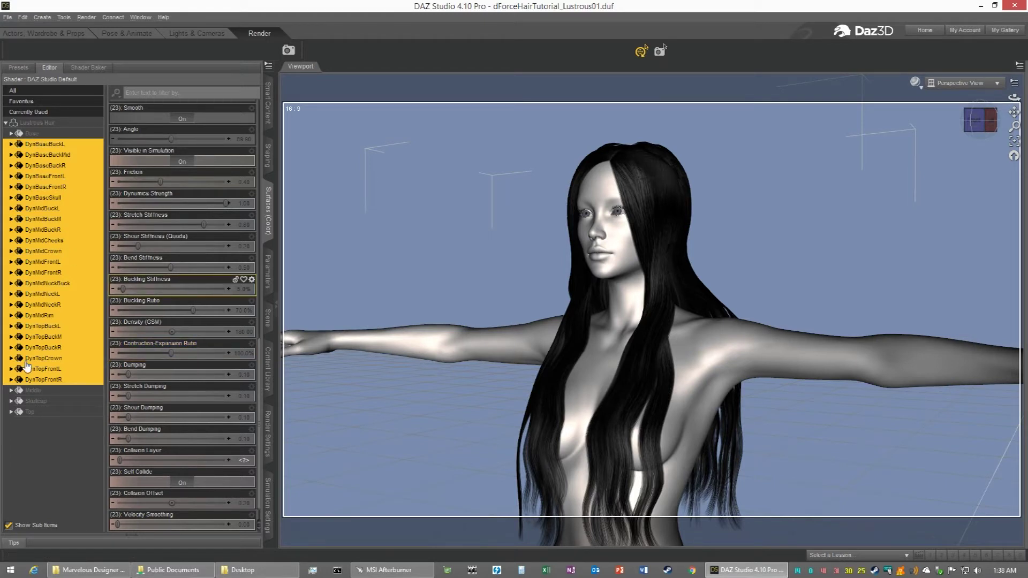
left_click(243, 332)
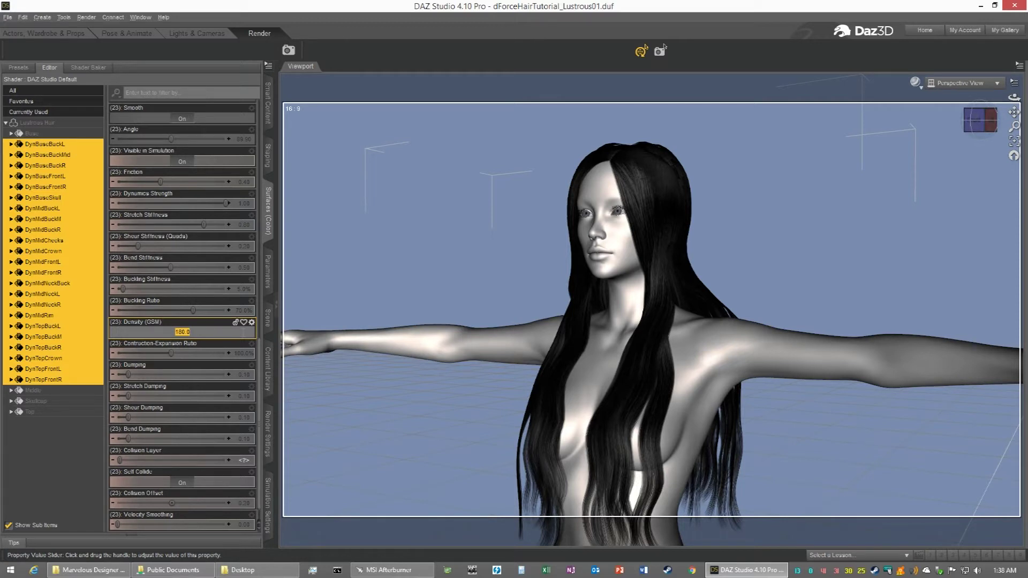
type("20")
key("Return")
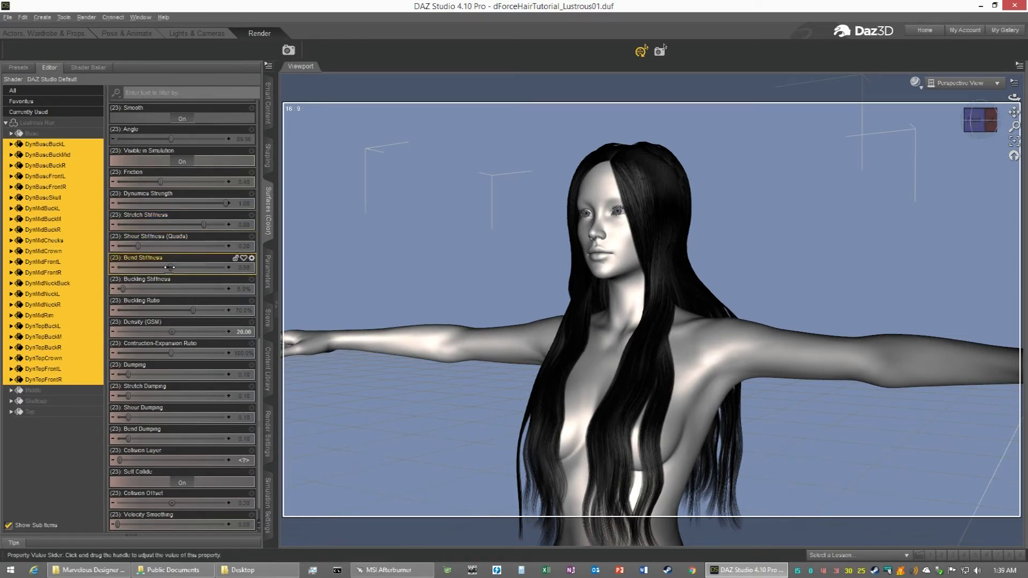
Step: Run the dForce simulation for the current frame and inspect how the hair drapes on the figure
left_click(268, 507)
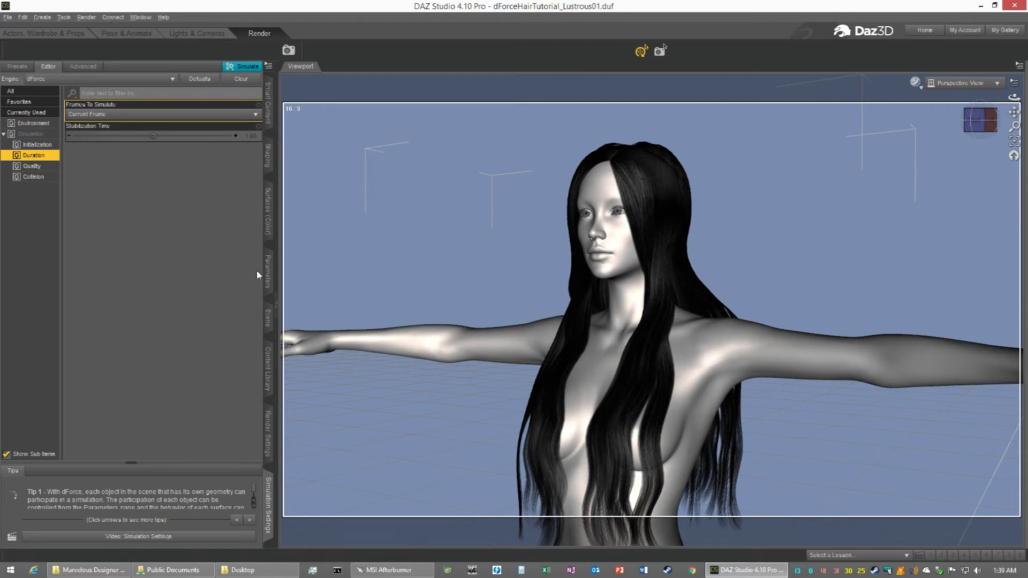
left_click(267, 211)
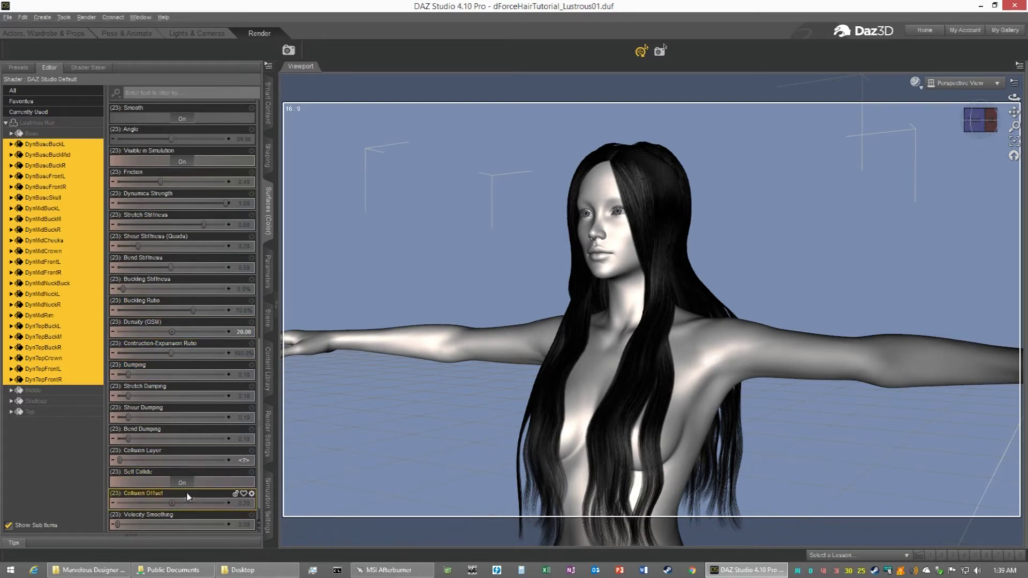
scroll(194, 488, "down", 1)
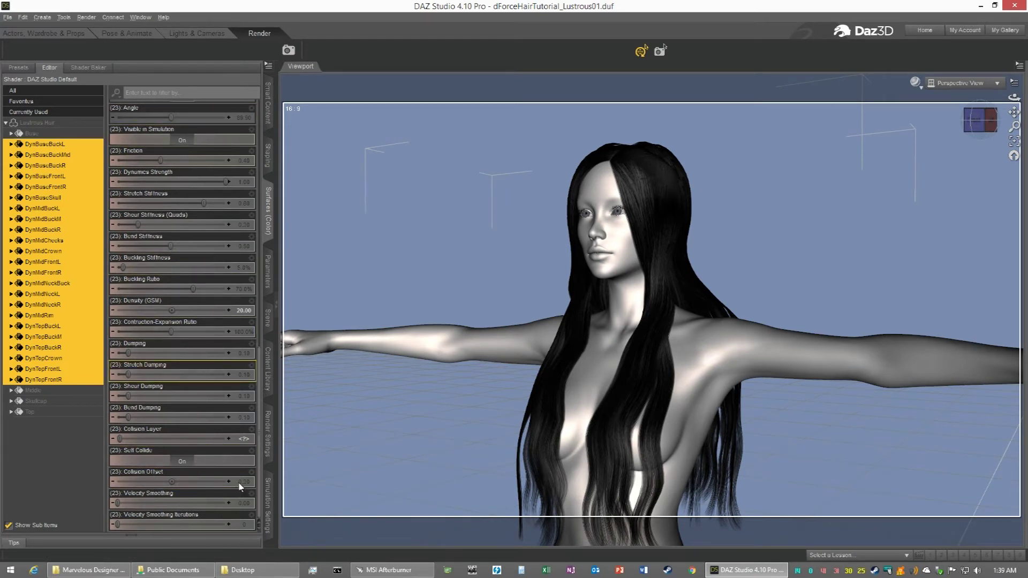
left_click(267, 498)
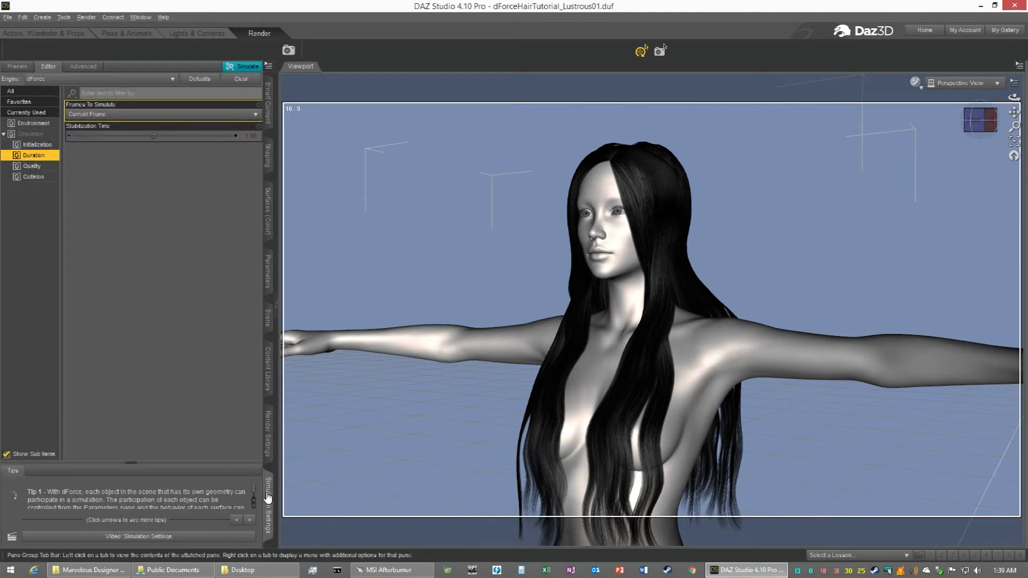
left_click(246, 70)
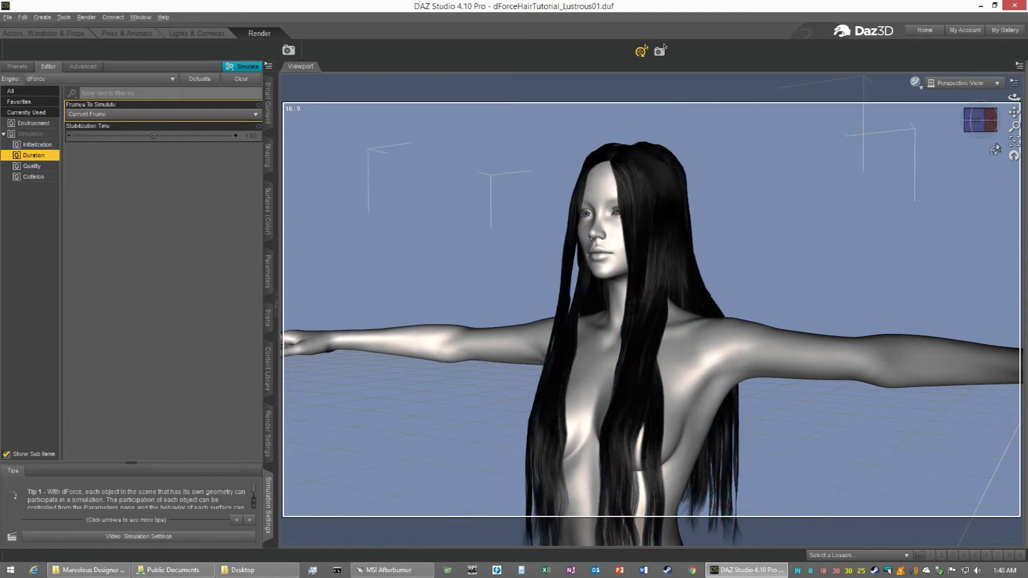
left_click(973, 124)
left_click_drag(973, 124, 891, 125)
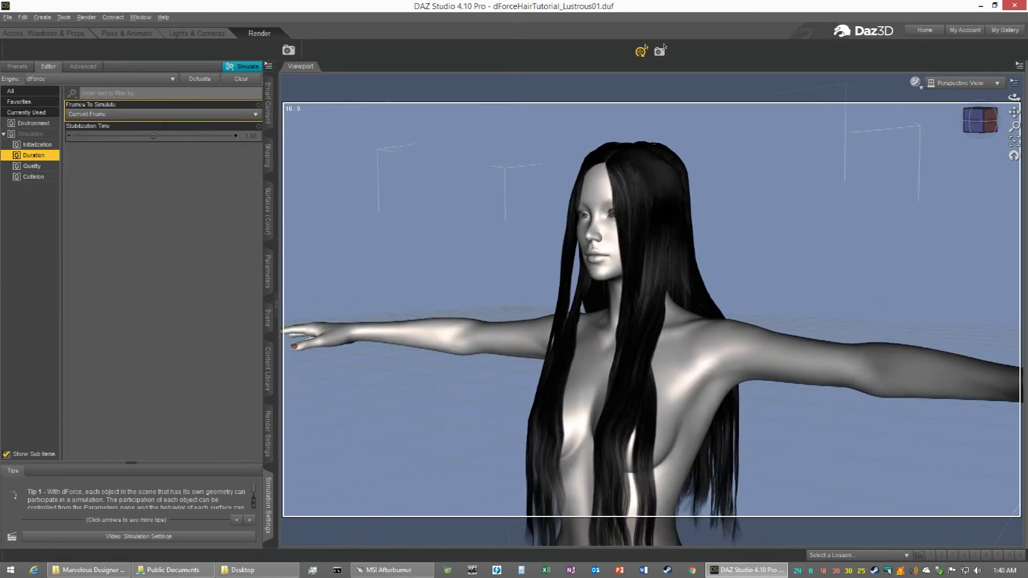
Step: Clear the simulation result from the hair and check its original shape from another angle
left_click(239, 79)
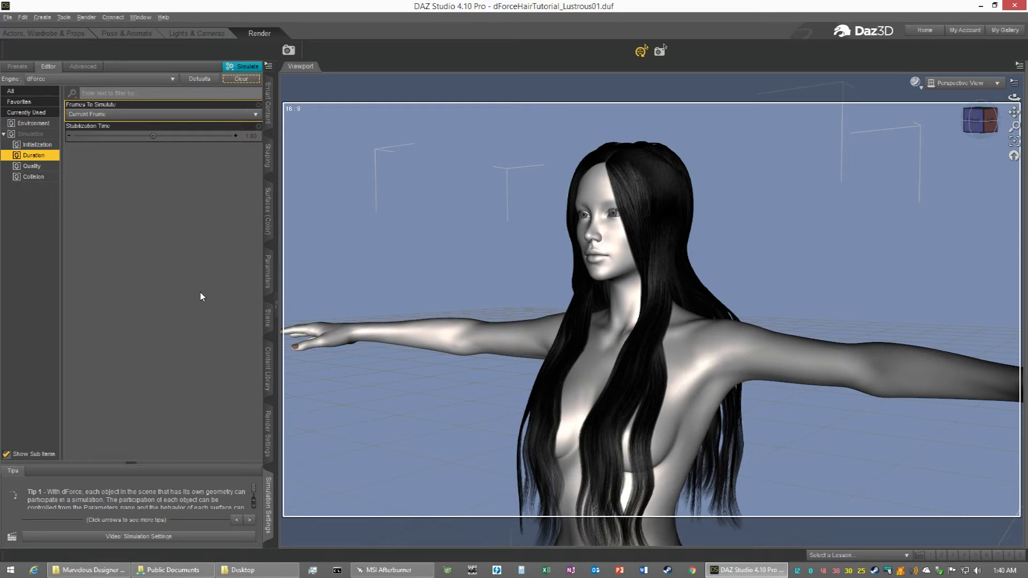
left_click(975, 123)
left_click_drag(980, 120, 946, 122)
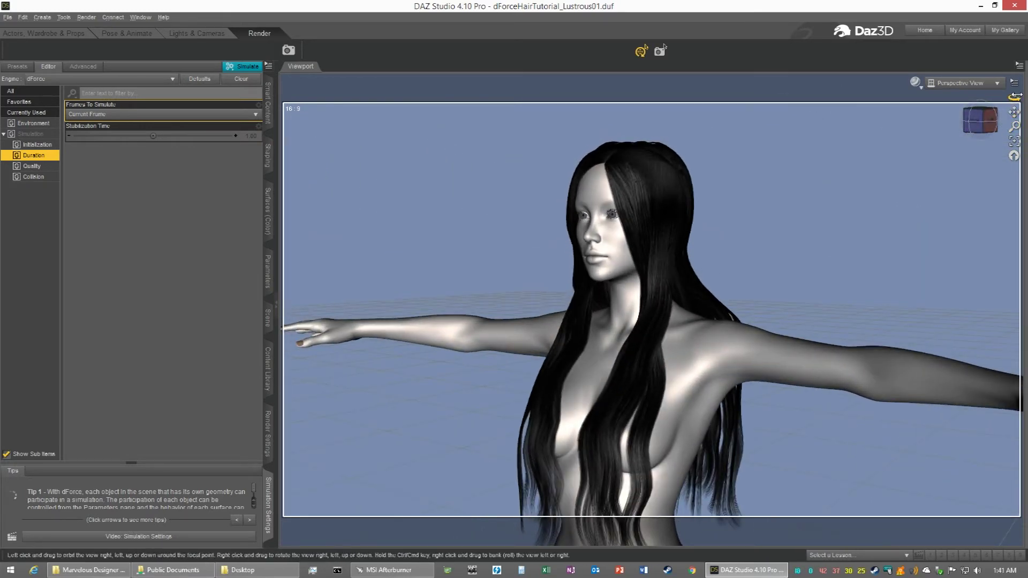
left_click_drag(1013, 97, 721, 178)
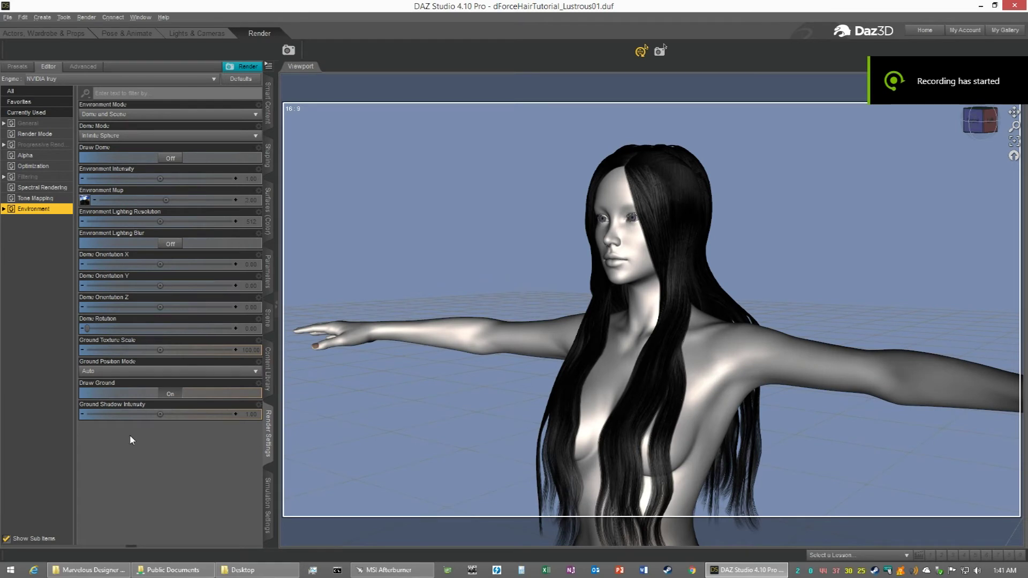
Step: Select Lustrous Hair in the scene and review its dForce properties for surfaces DynBaseBackL through DynTopFrontR
left_click(267, 514)
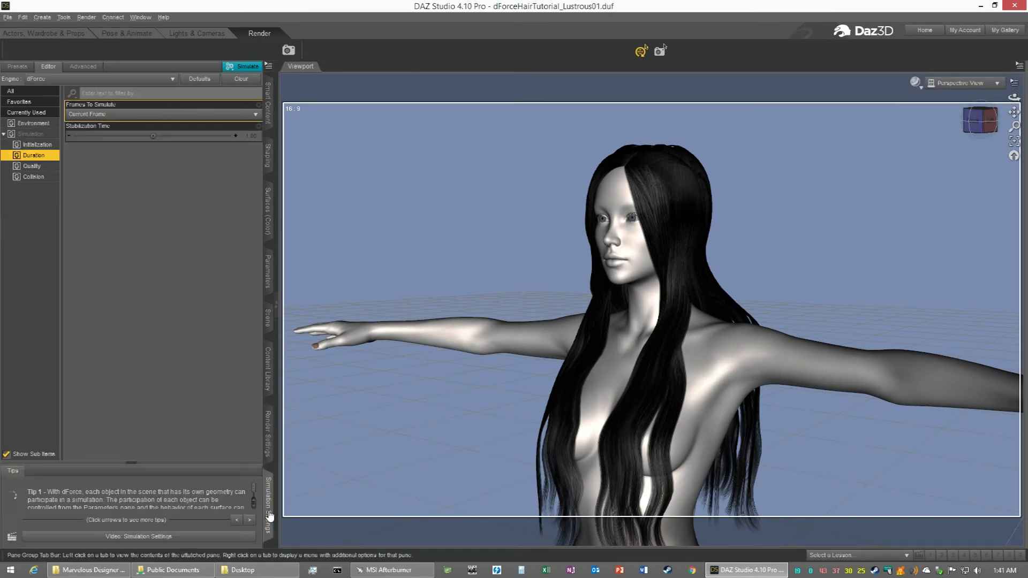
left_click(267, 210)
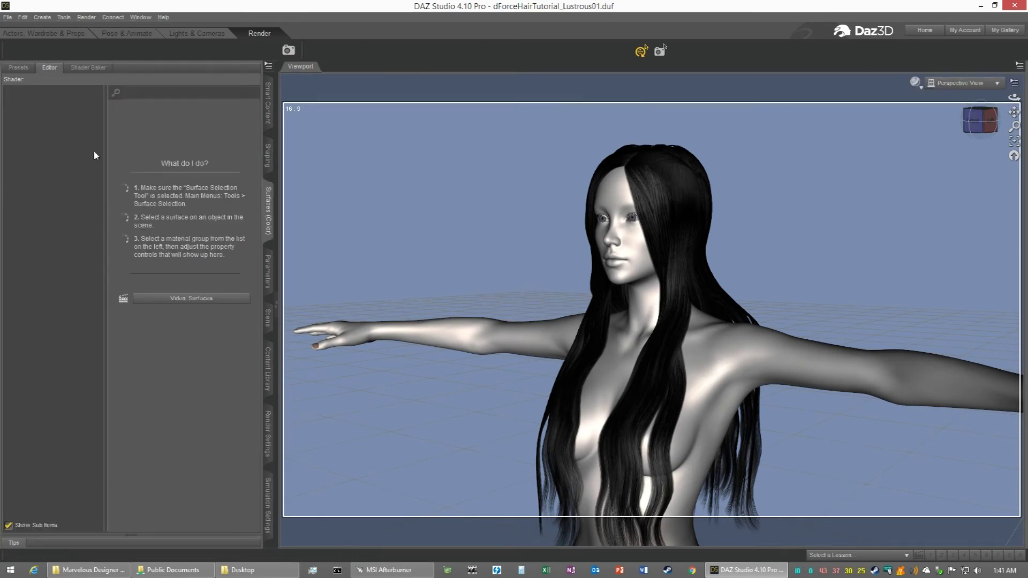
right_click(667, 189)
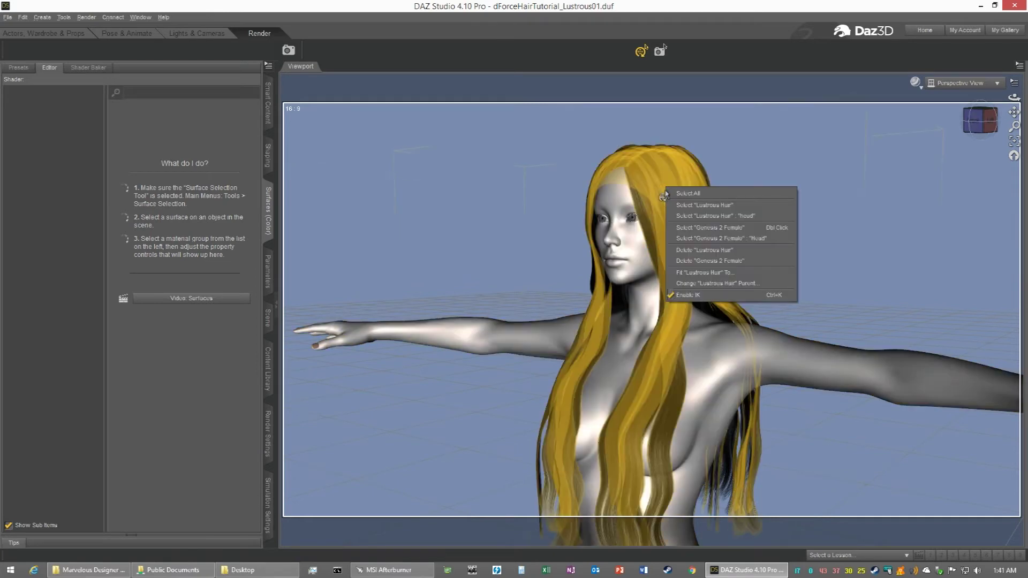
left_click(696, 205)
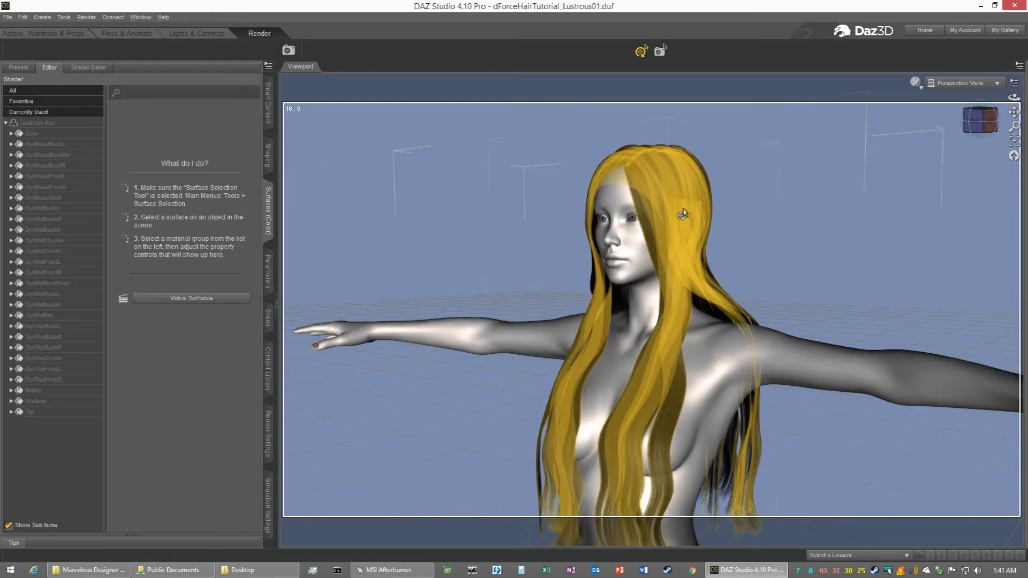
left_click(35, 145)
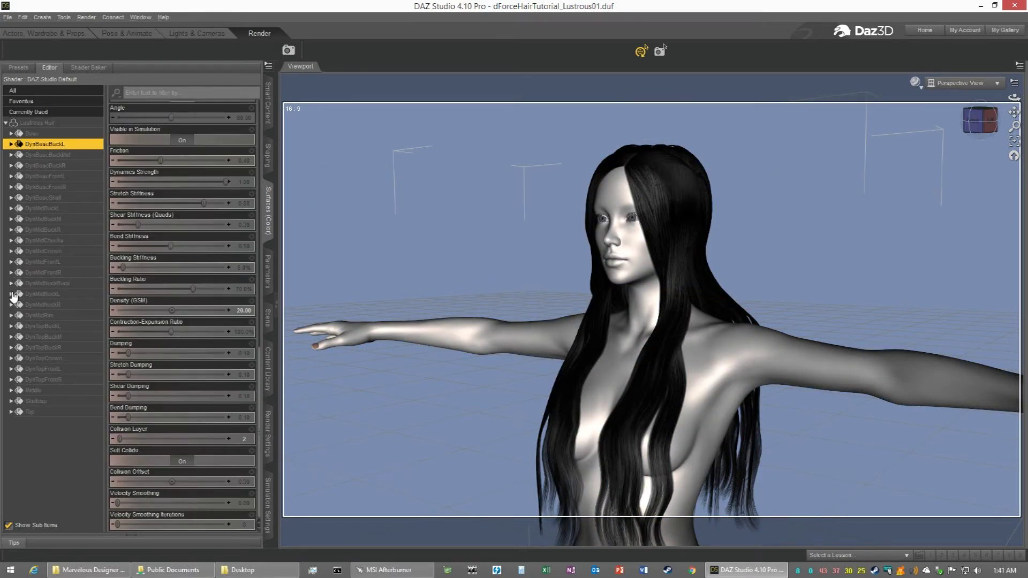
left_click(42, 380, "shift")
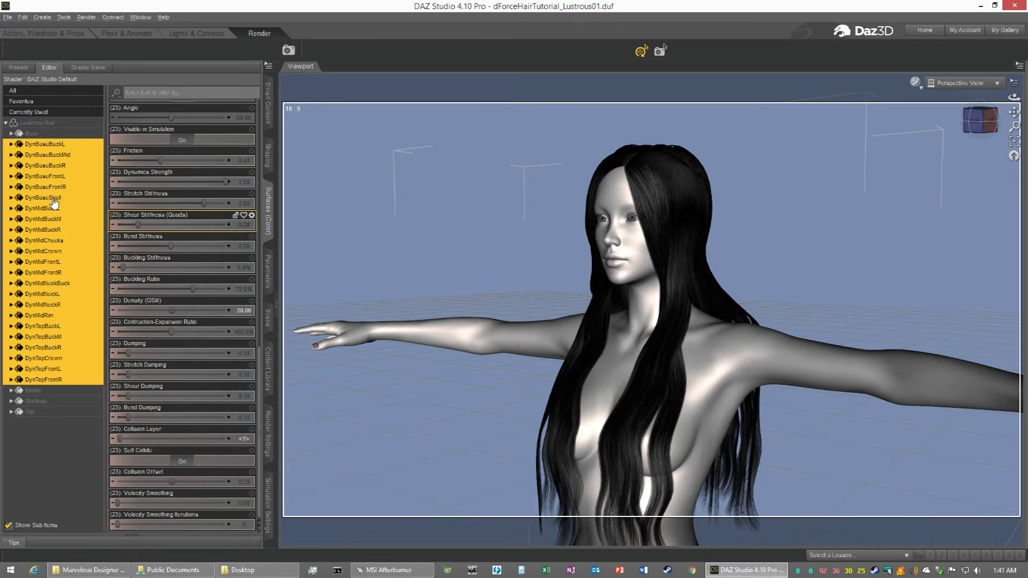
Step: Set the Dynamics Strength of the DynTopCrown and DynMidRim surfaces to 0.80
left_click(45, 359)
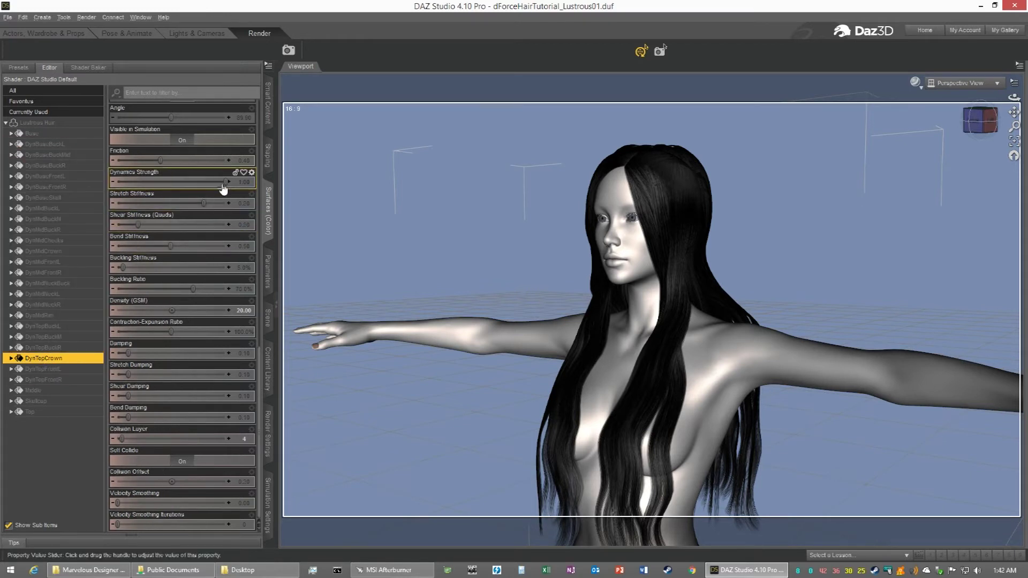
left_click(241, 184)
key("BackSpace")
key("Return")
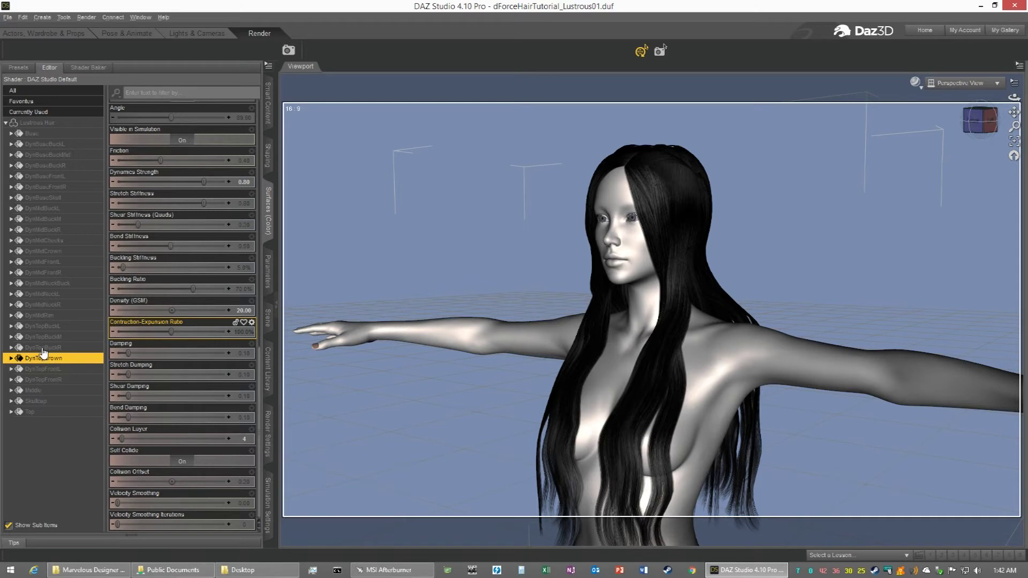
left_click(43, 315)
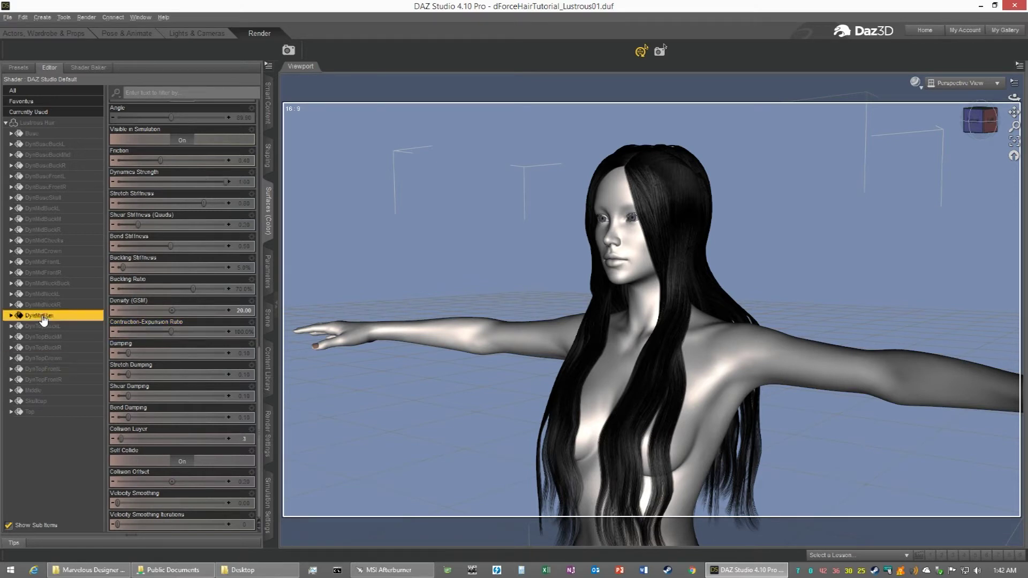
double_click(245, 182)
type("0.8")
key("Return")
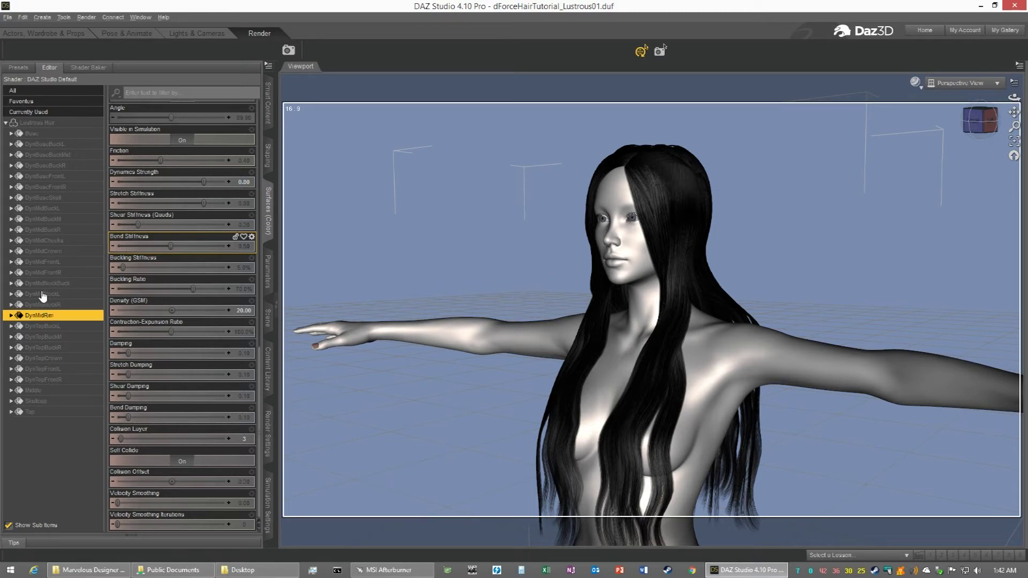
Step: Adjust the Dynamics Strength of the DynMidCrown surface and set that of DynBaseSkull to 0.80
left_click(47, 252)
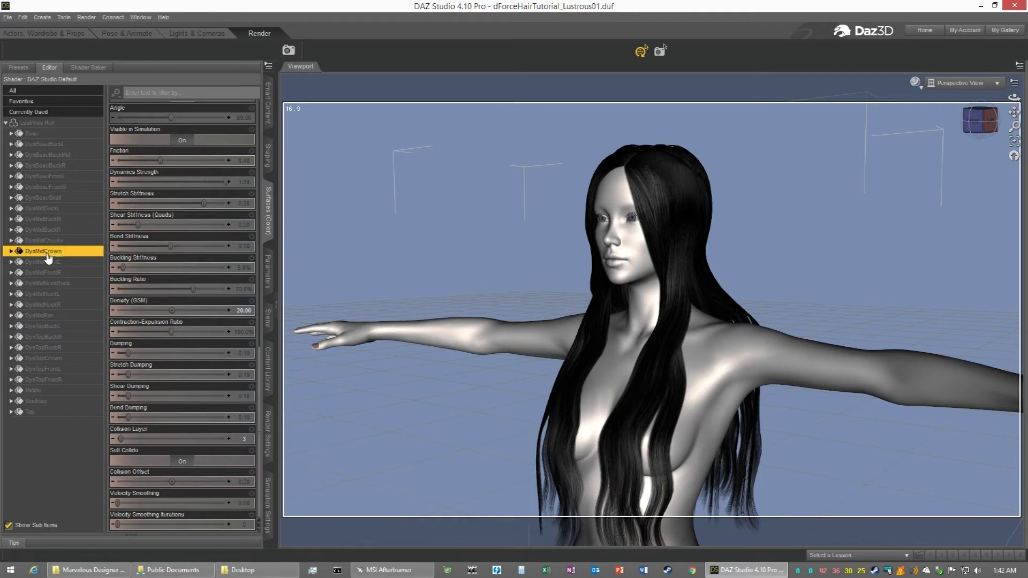
left_click(247, 184)
key("Return")
left_click(53, 198)
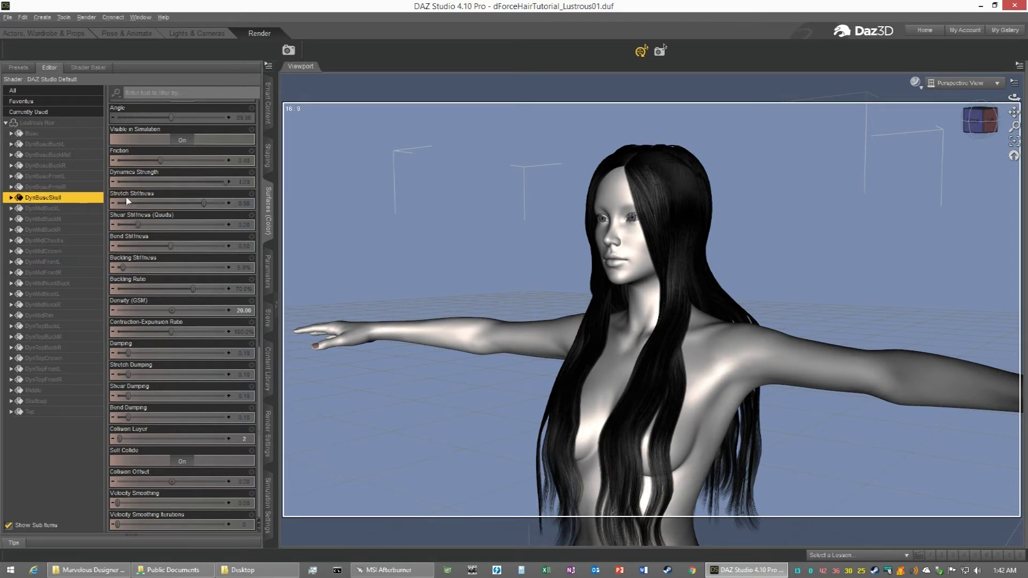
left_click(246, 183)
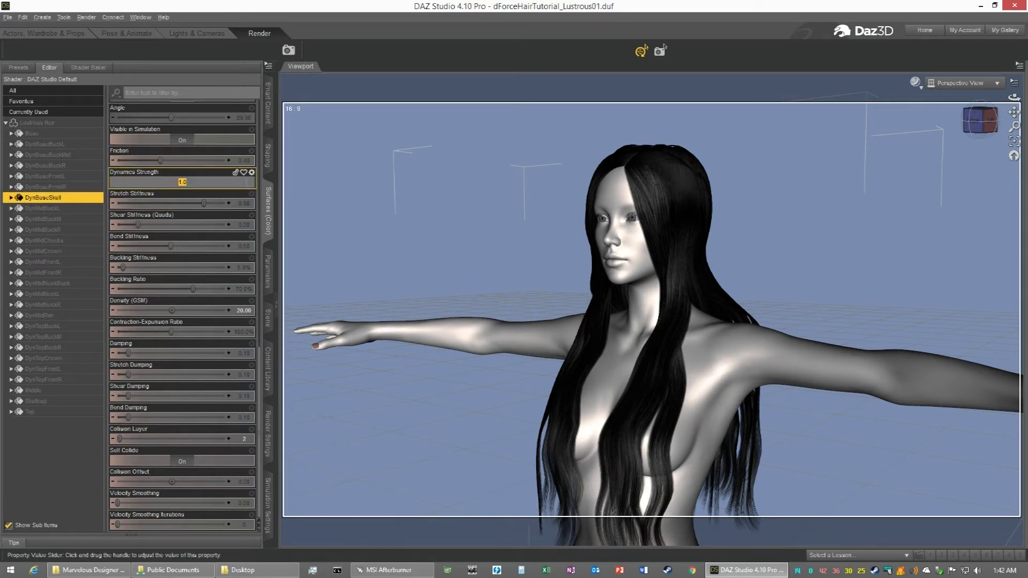
type("0.8")
key("Return")
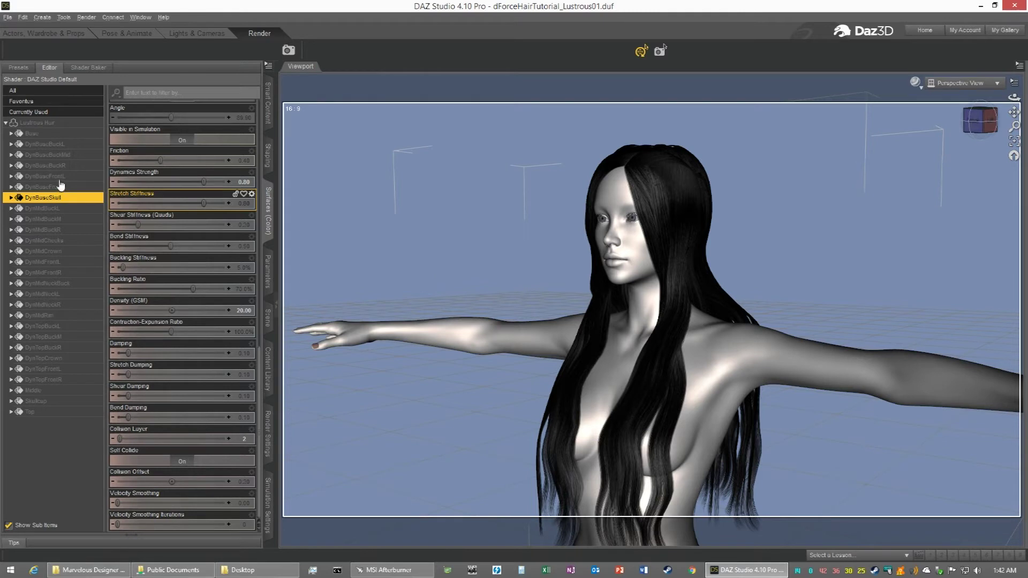
Step: Set the Dynamics Strength of the DynMidCheeks surface to 0.90
left_click(59, 242)
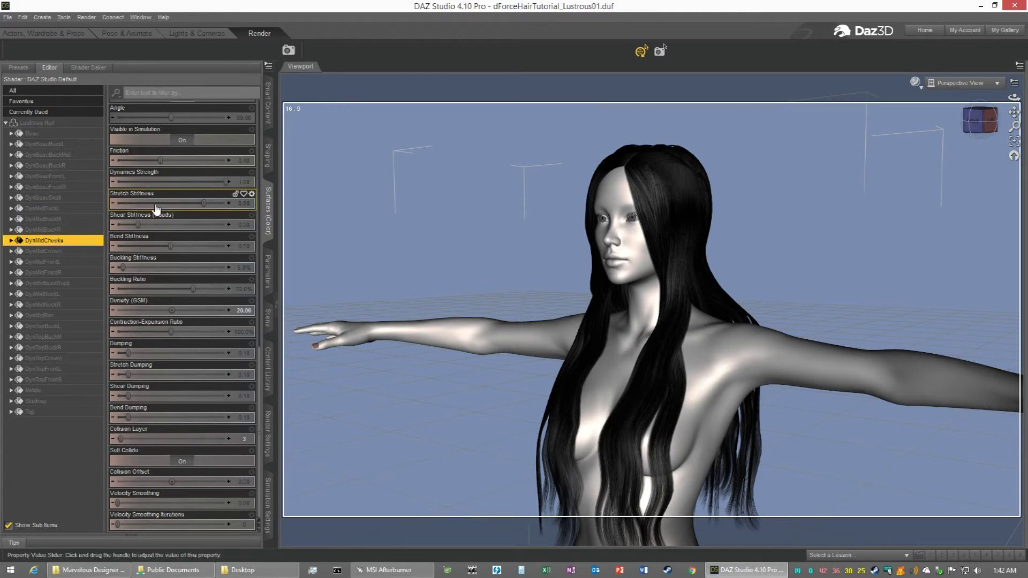
left_click(245, 182)
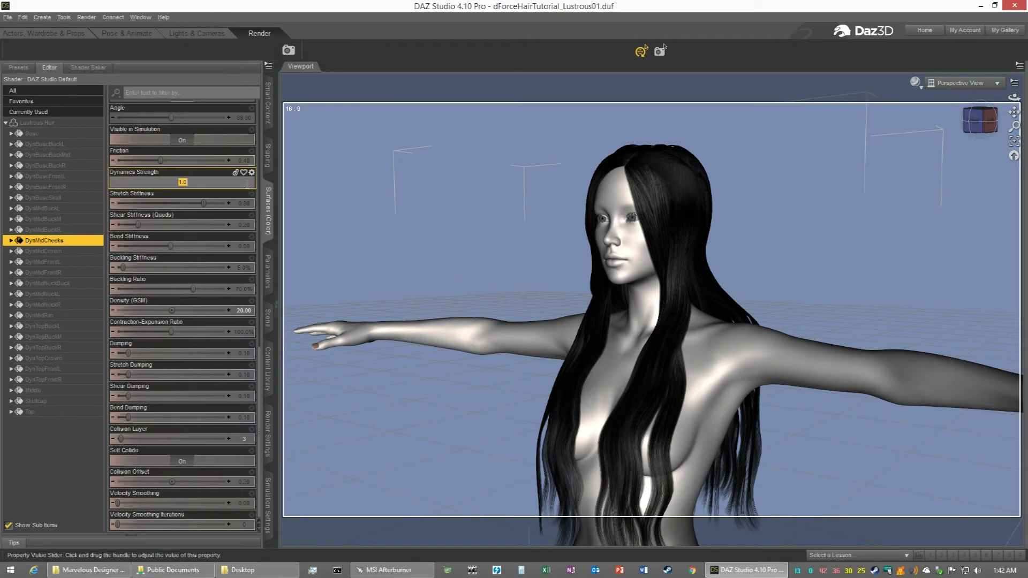
type(".9")
key("Return")
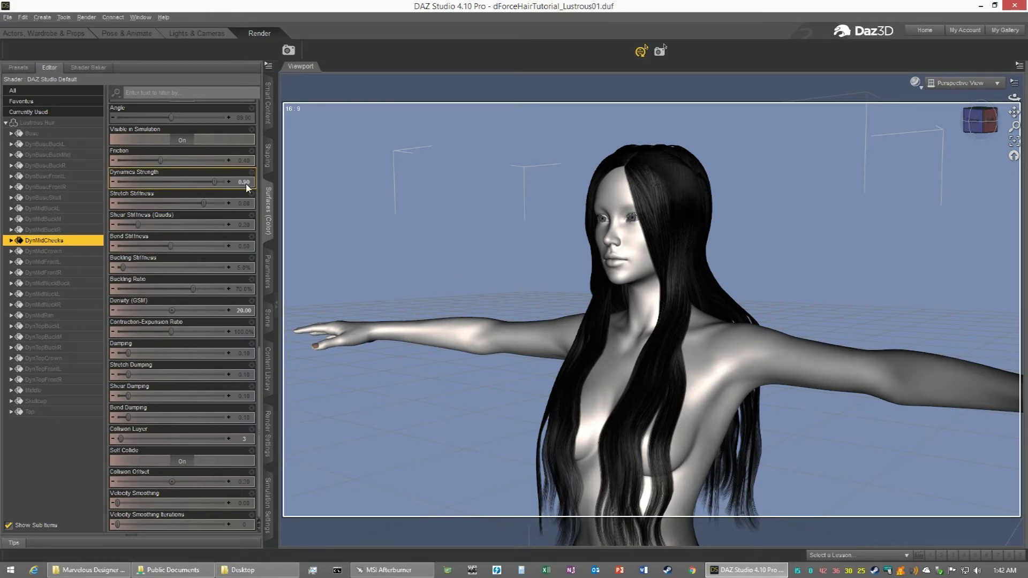
Step: Set the Dynamics Strength of the DynMidNeckBack surface to 0.90 and check the values on DynBaseBackL and DynMidCheeks
left_click(66, 284)
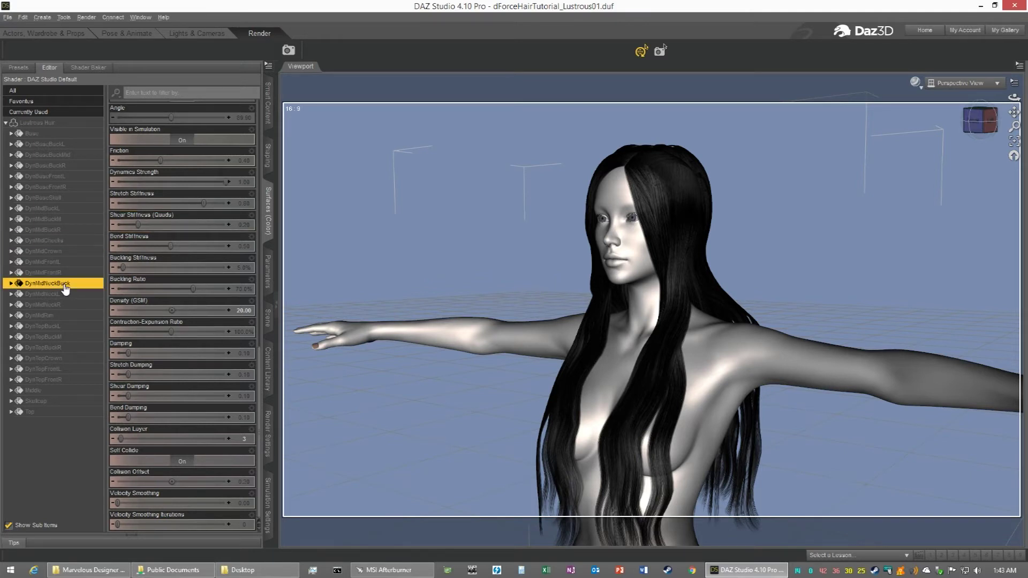
left_click(246, 183)
type(".9")
key("Return")
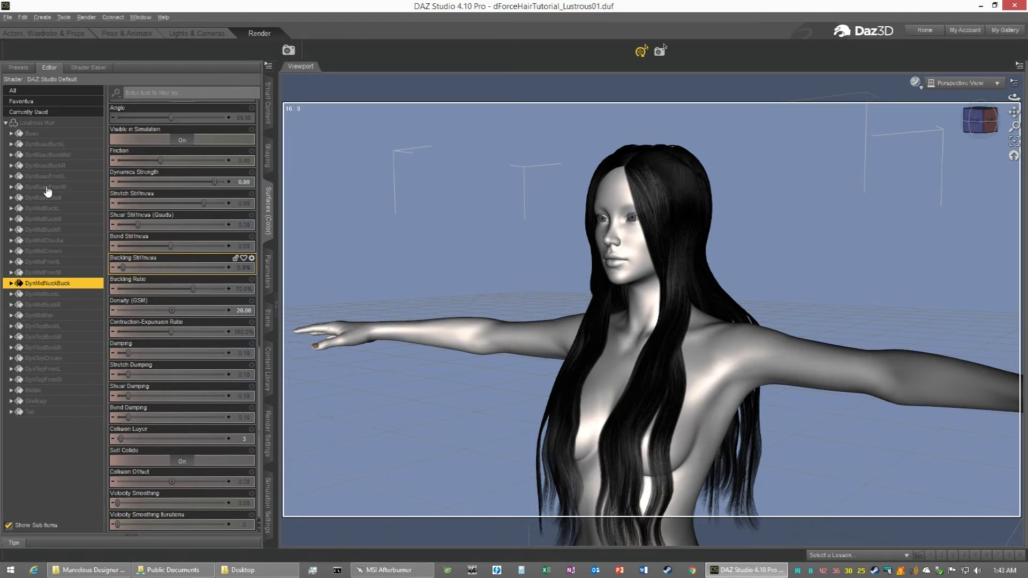
left_click(29, 150)
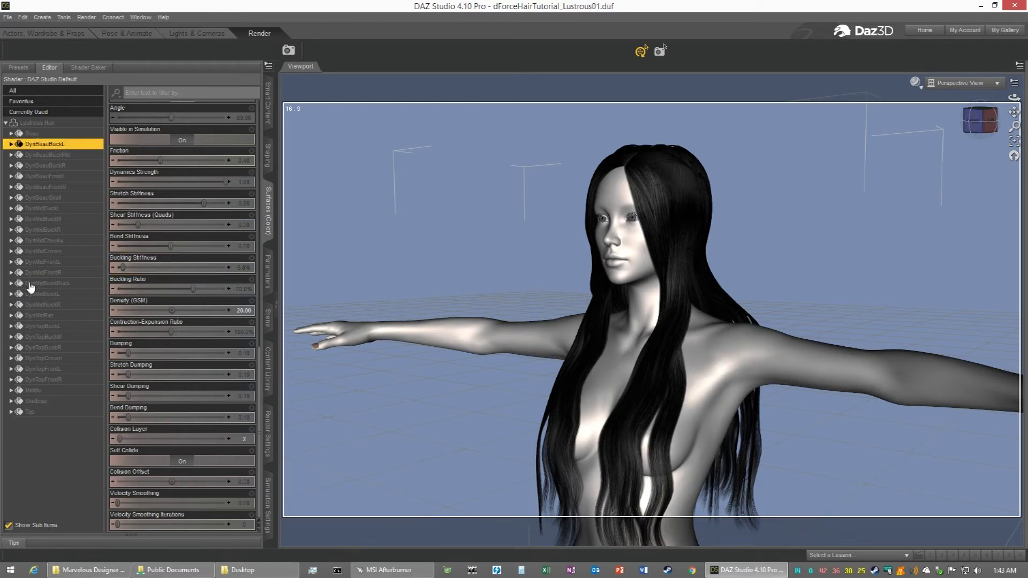
left_click(38, 242)
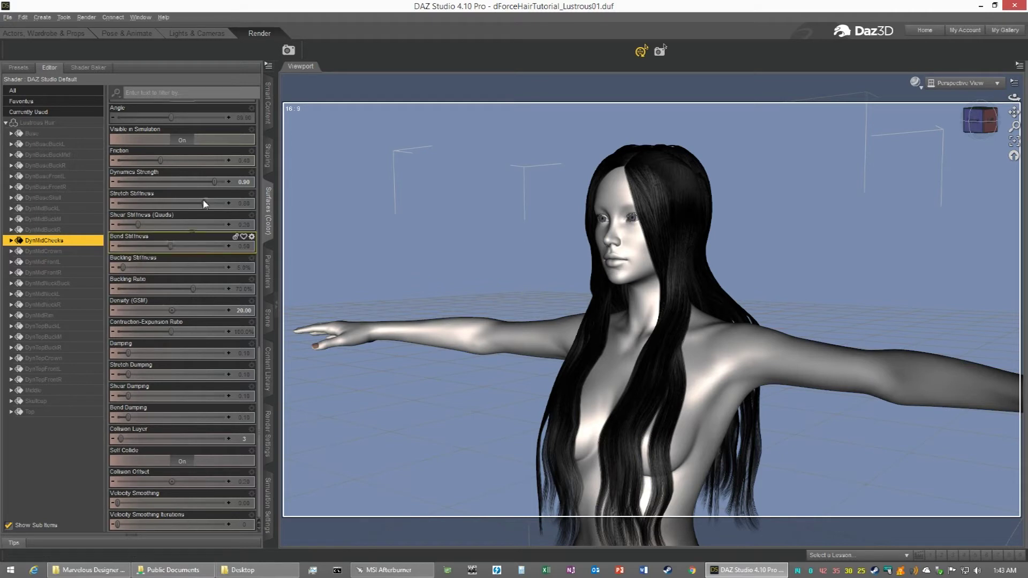
Step: Test the hair's drape with a dForce simulation of the current frame, then clear the simulation data
left_click(267, 503)
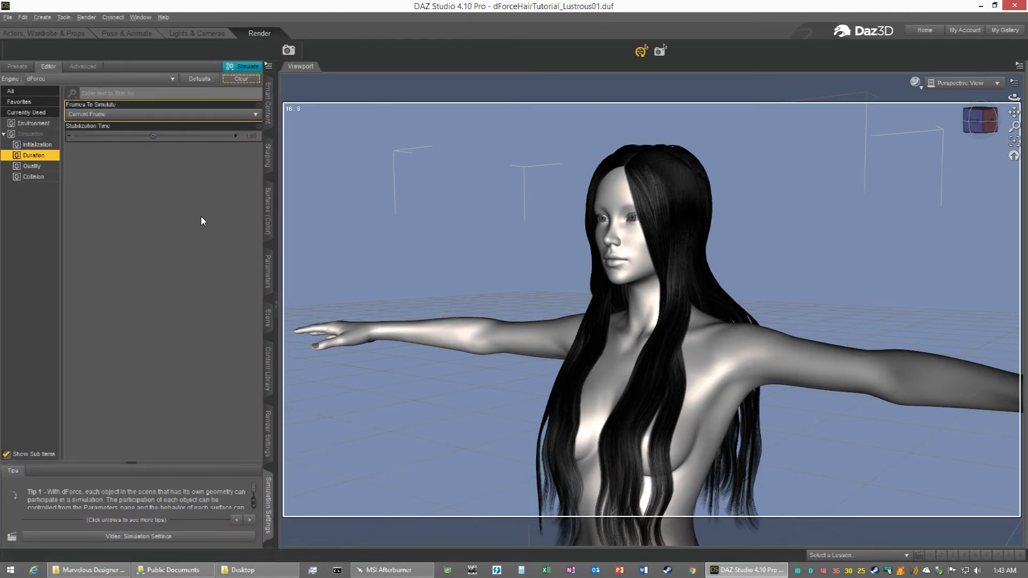
left_click(244, 68)
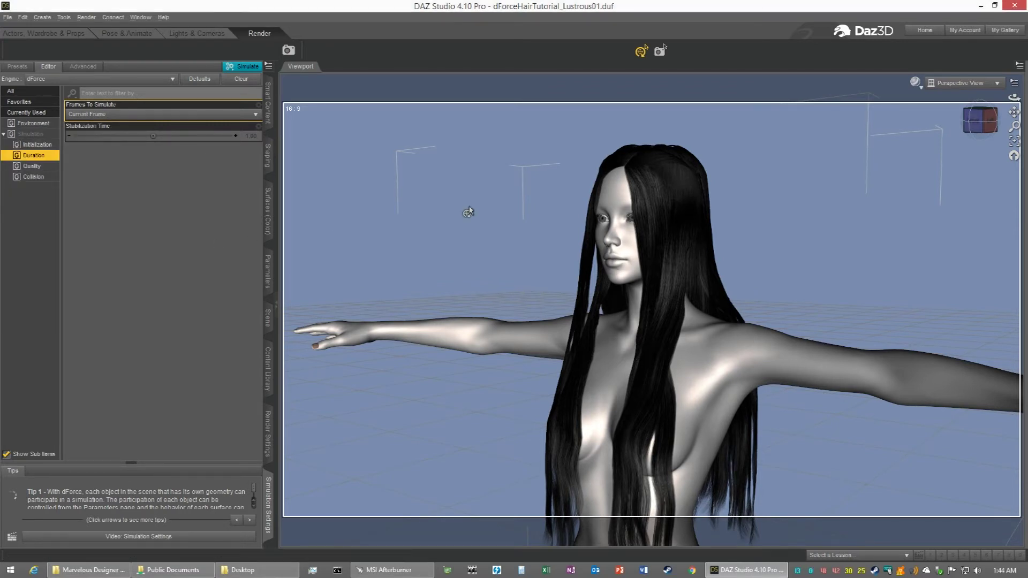
left_click(971, 126)
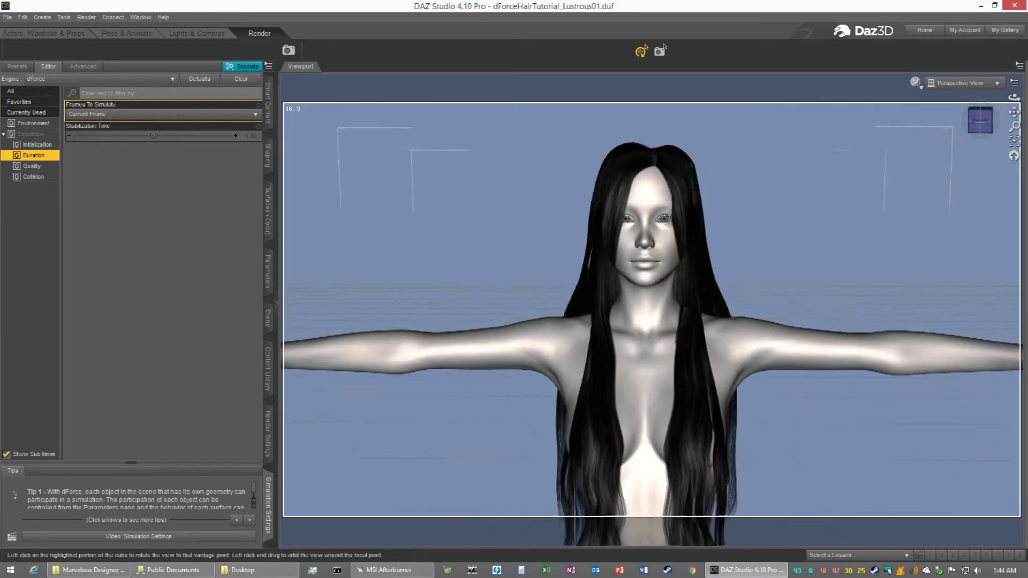
mouse_move(976, 122)
left_mouse_down()
mouse_move(1008, 123)
mouse_move(988, 124)
left_mouse_up()
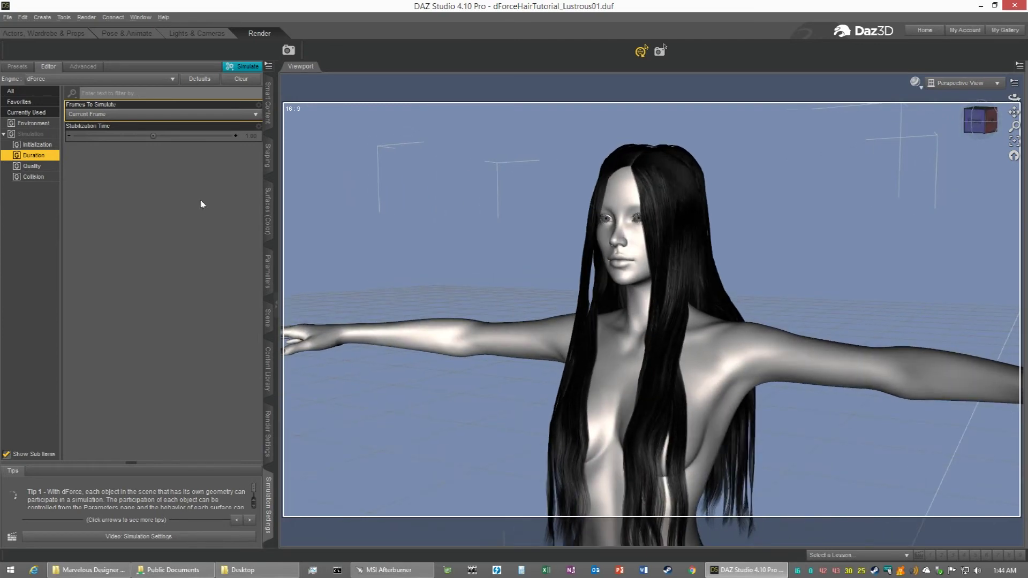
left_click(242, 80)
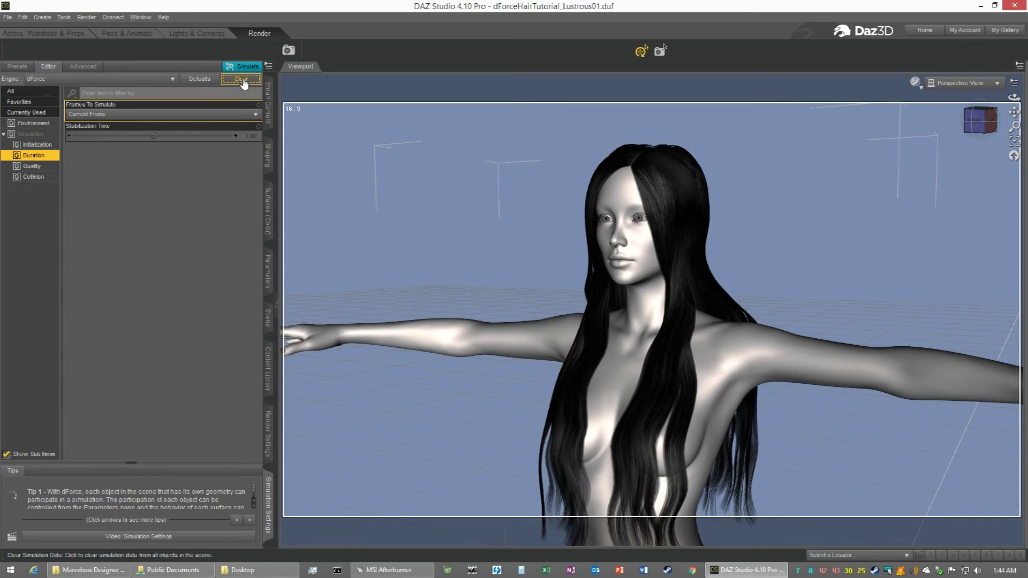
Step: Set the frames to simulate to Animated (Use Timeline Play Range) and the timeline total to 90 frames
left_click(95, 114)
left_click(94, 133)
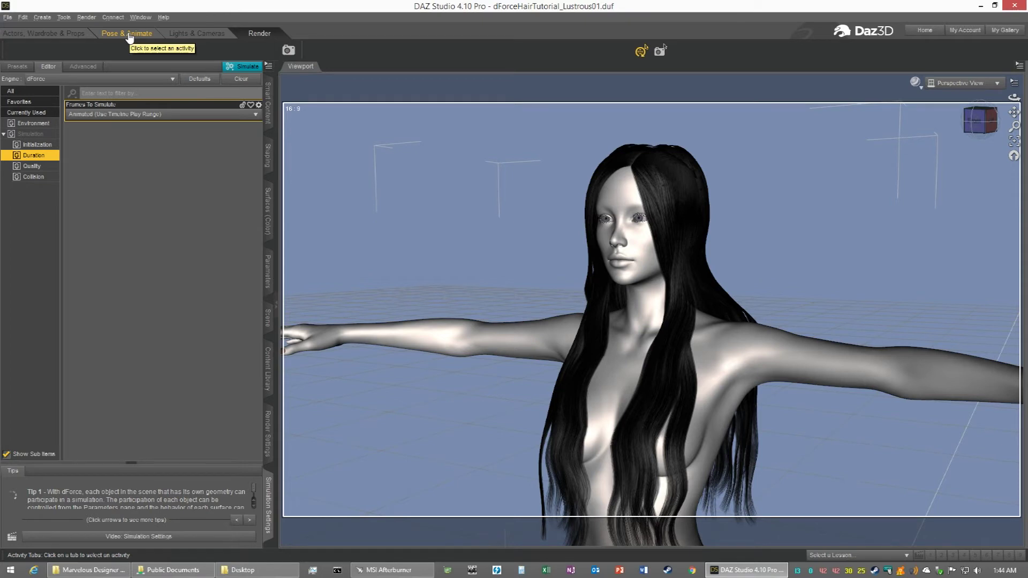
left_click(196, 33)
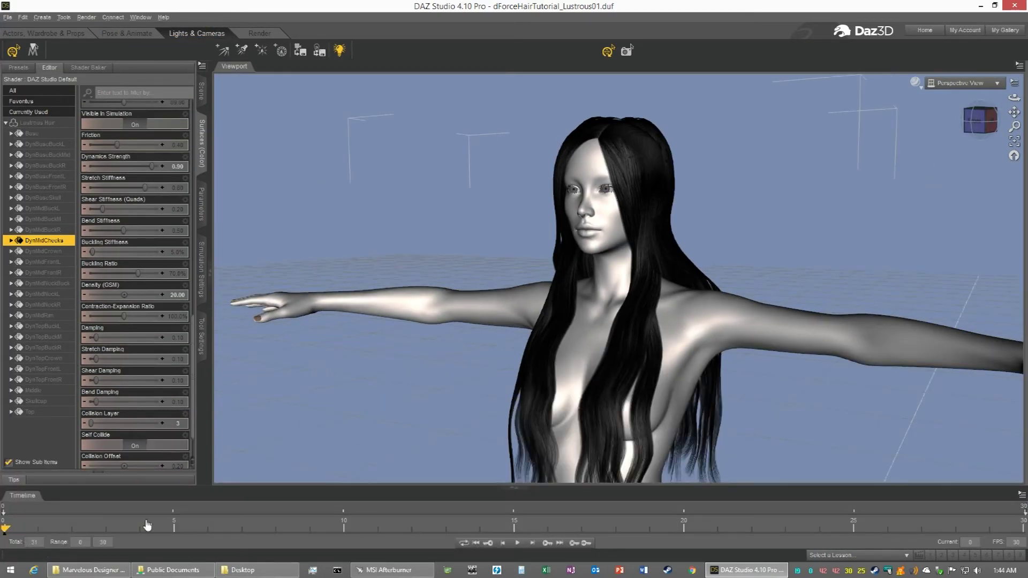
double_click(32, 541)
key("Return")
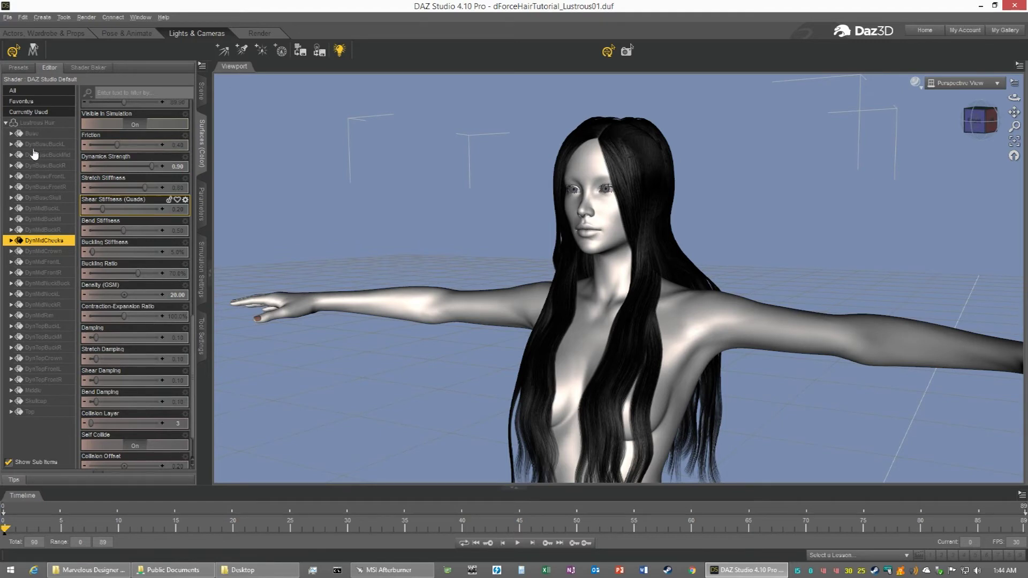
Step: Select the Genesis 2 Female figure and add the Smart Content pane to the workspace
right_click(597, 334)
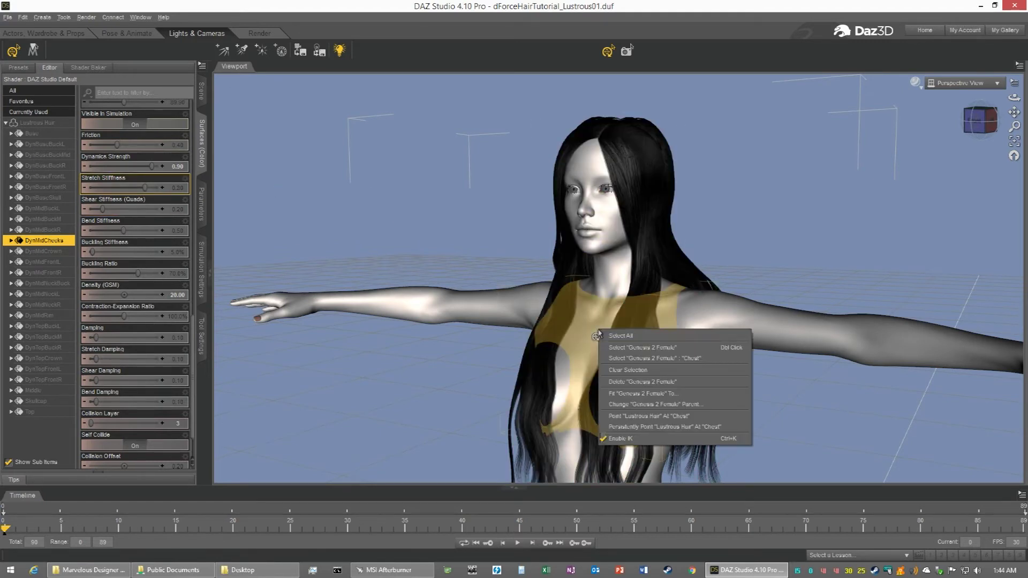
left_click(613, 348)
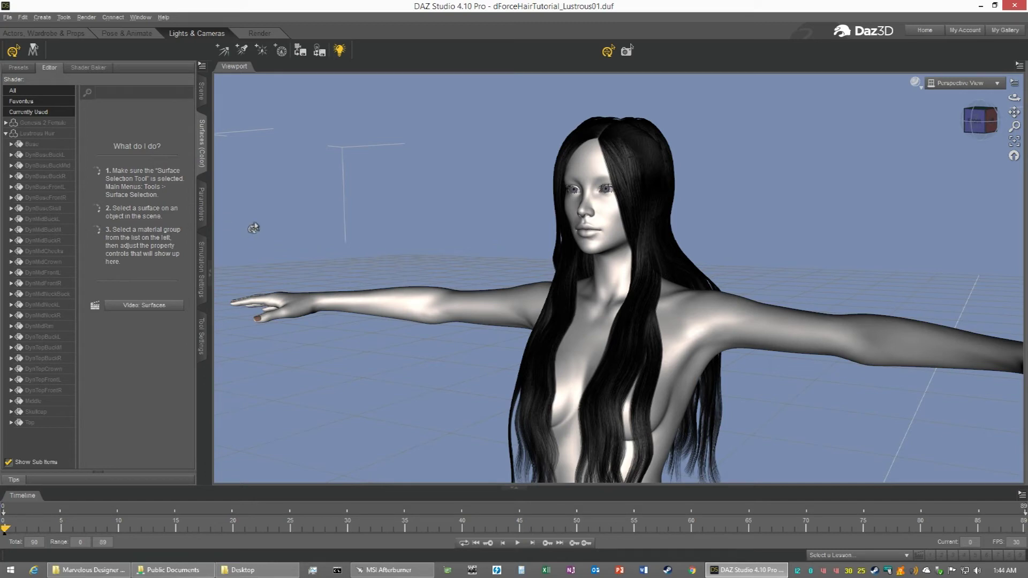
right_click(204, 386)
mouse_move(236, 387)
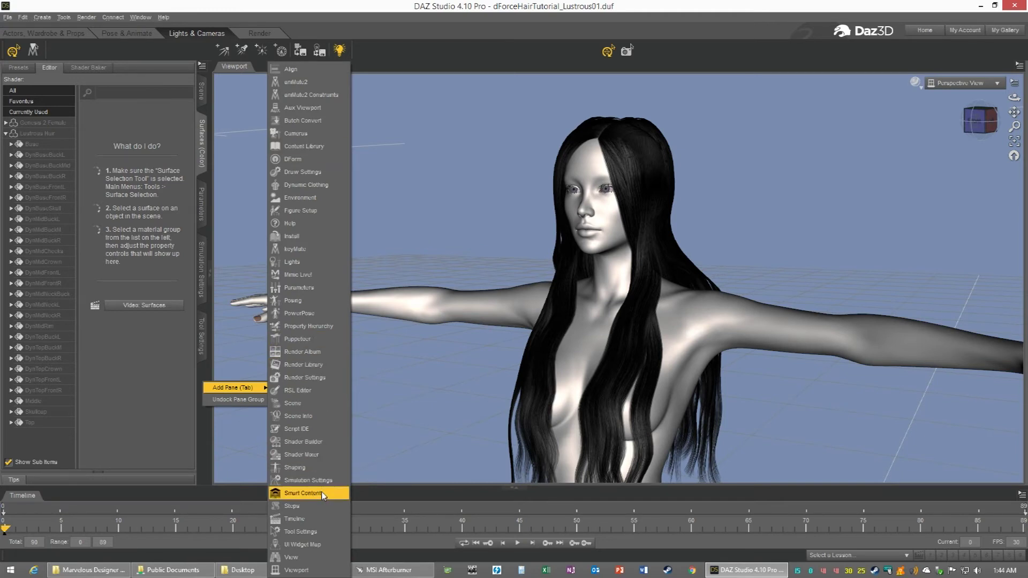
left_click(303, 493)
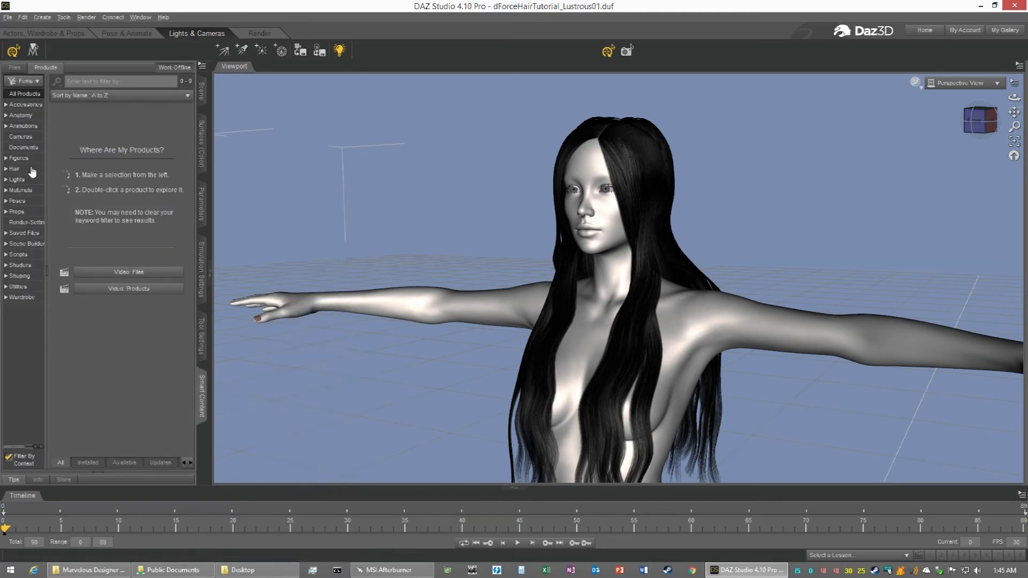
Step: List the pose files in the Laying category, under Poses by function, for the selected figure
left_click(6, 201)
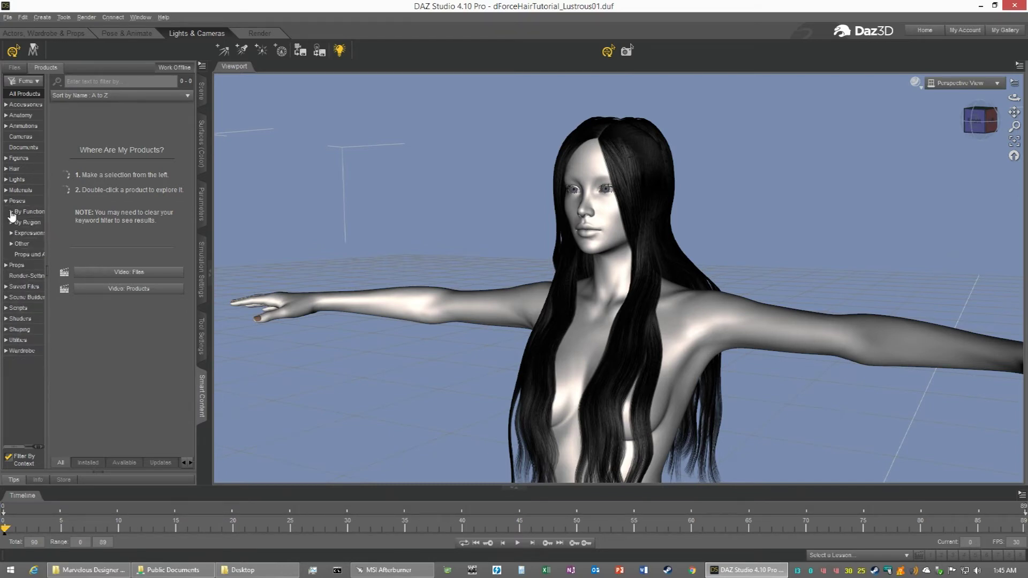
left_click(10, 213)
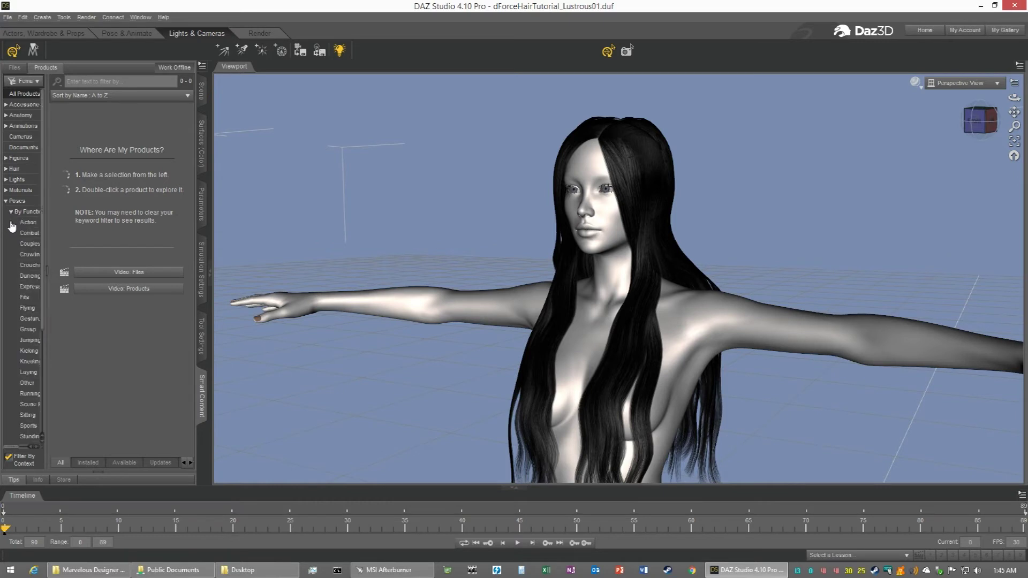
left_click(28, 373)
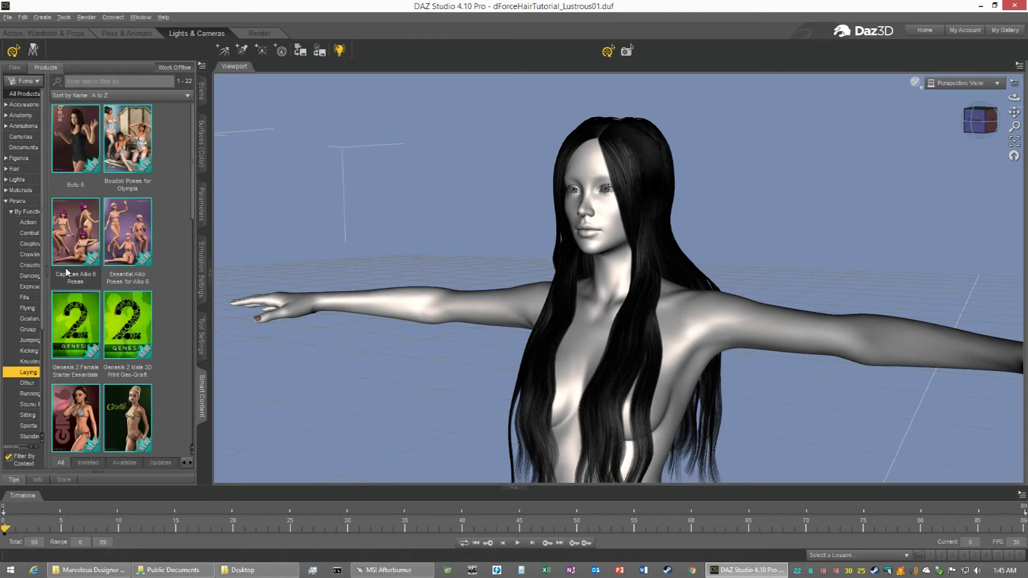
left_click(14, 68)
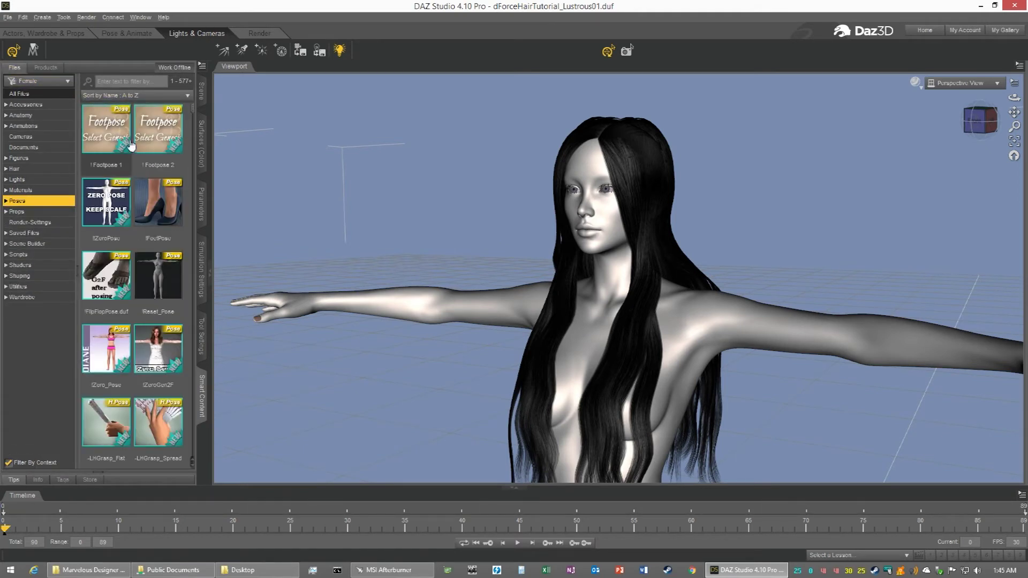
left_click(13, 203)
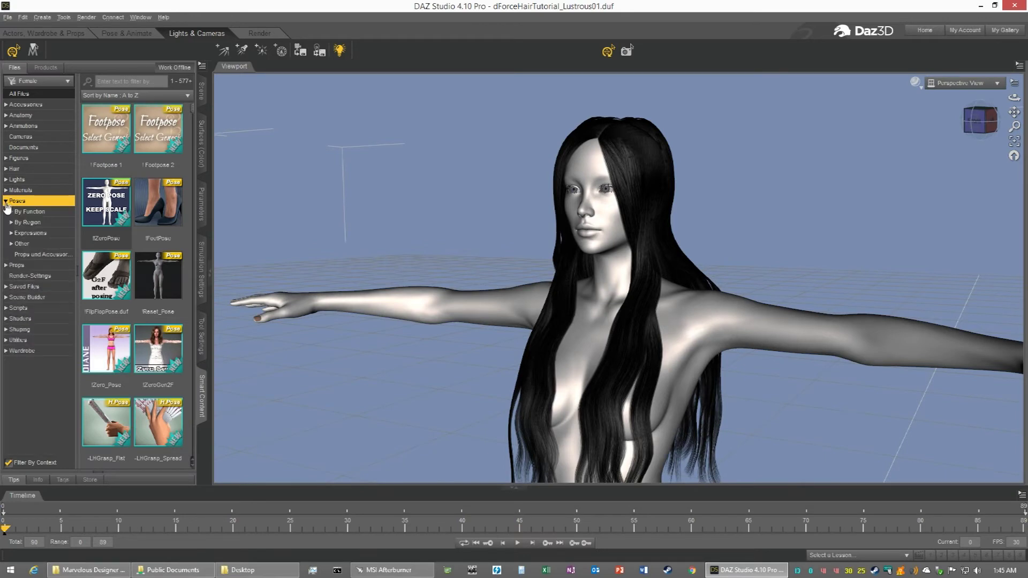
left_click(11, 212)
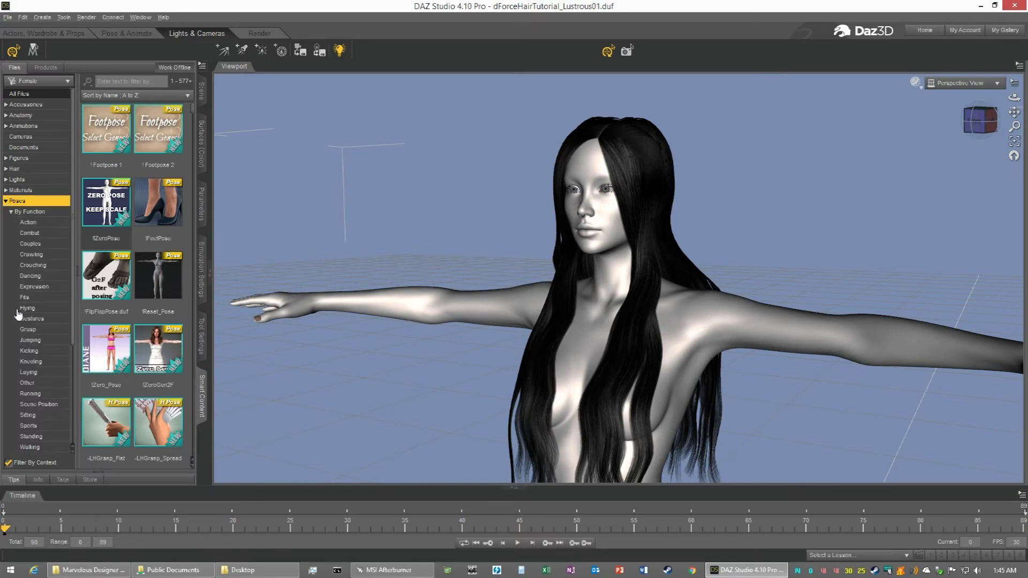
left_click(33, 373)
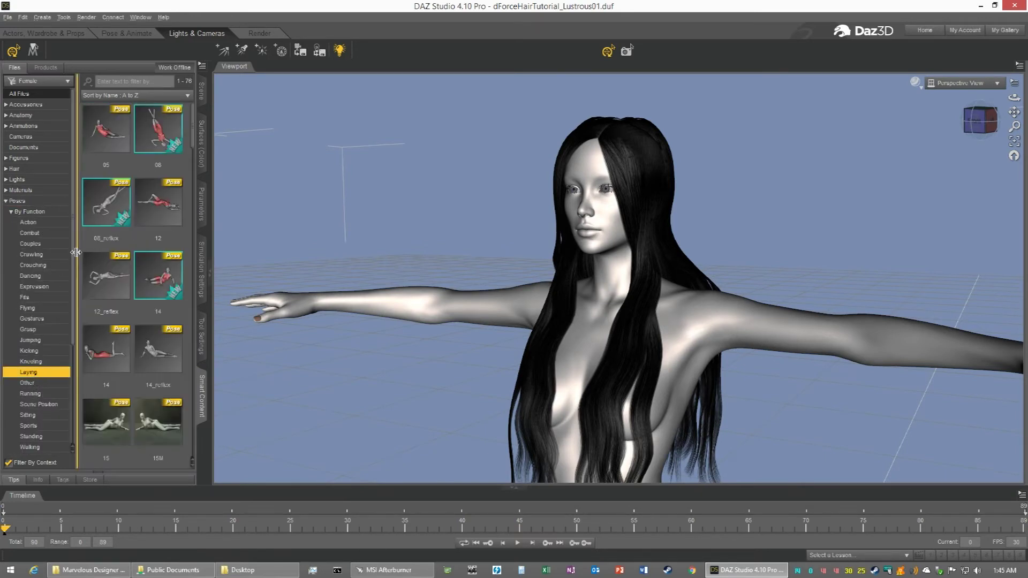
Step: Apply laying pose 15 to the Genesis 2 Female figure and frame the figure in the viewport
scroll(143, 288, "down", 4)
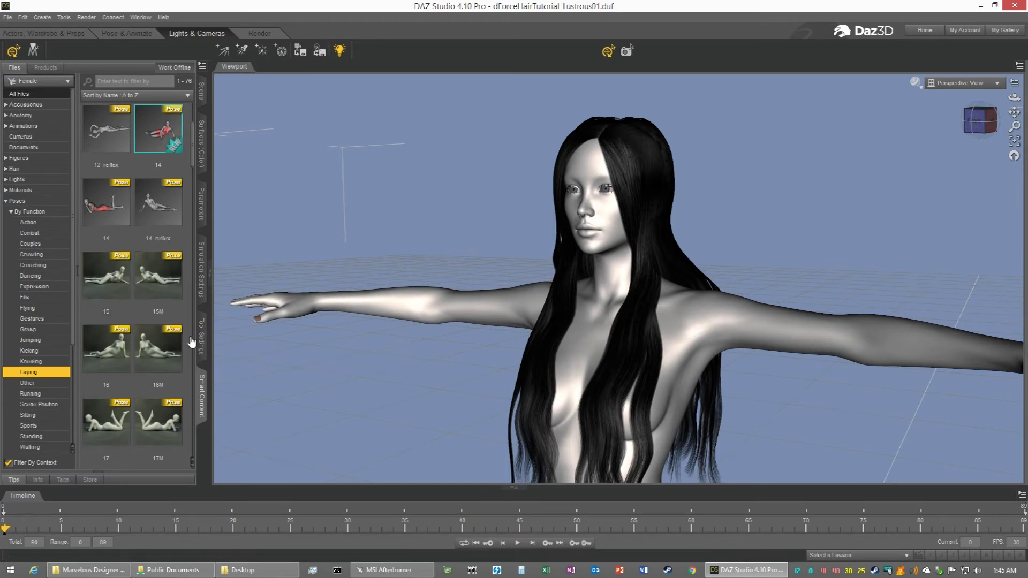
scroll(154, 343, "down", 8)
scroll(154, 343, "up", 10)
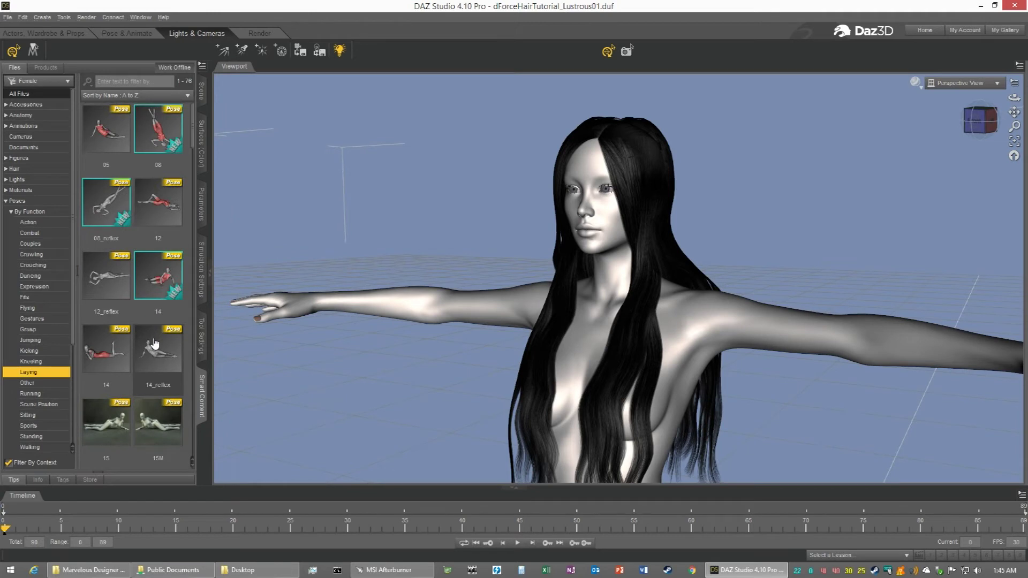
scroll(155, 344, "down", 2)
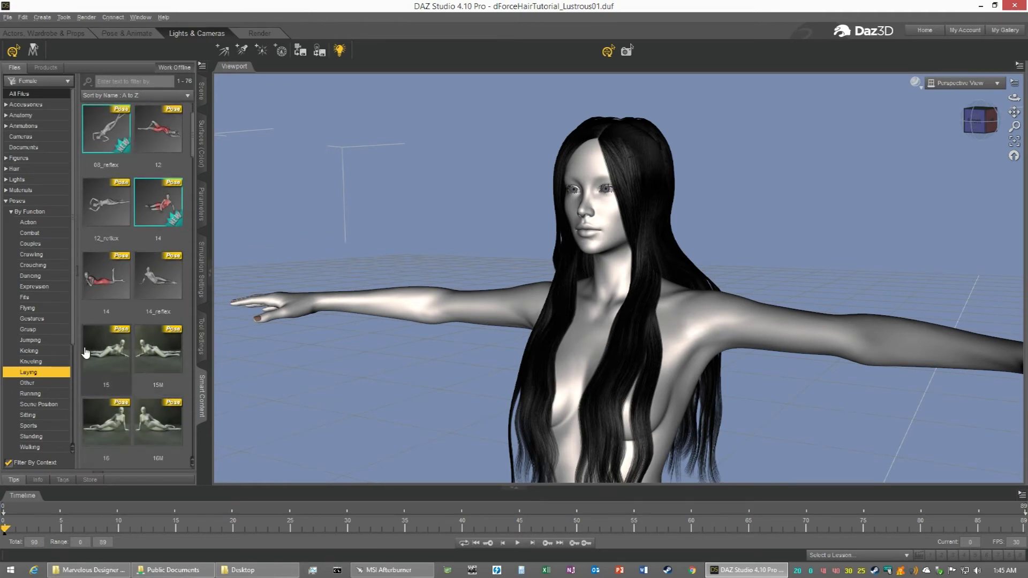
double_click(110, 351)
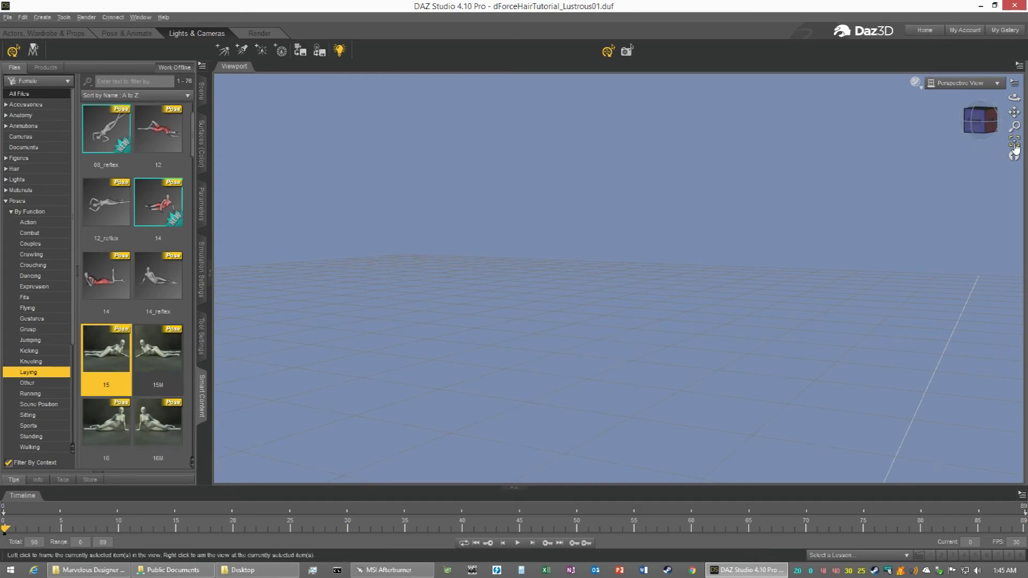
left_click_drag(975, 127, 947, 127)
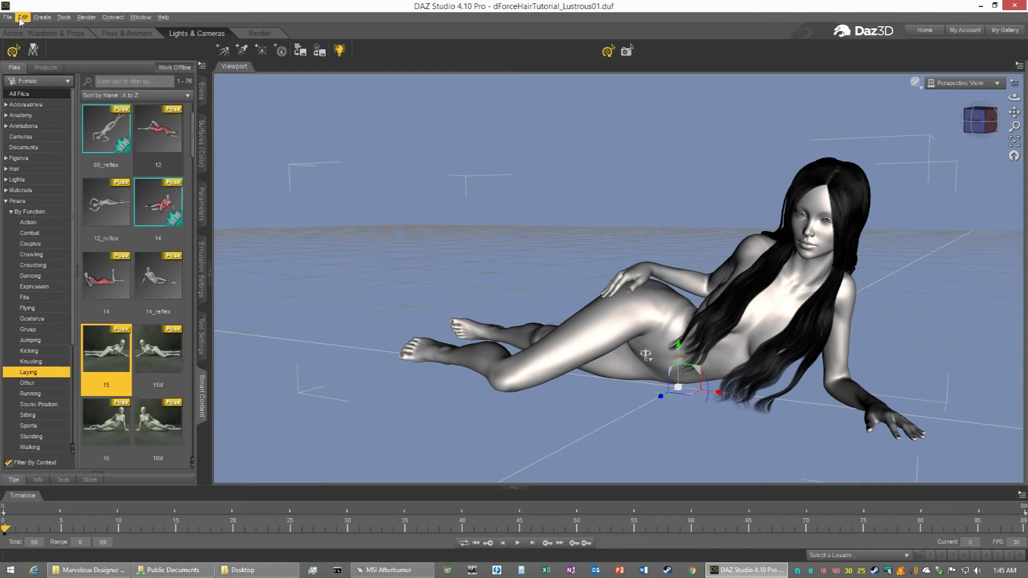
Step: Create a plane primitive at the World Center, facing Y Positive, with 16 divisions as a floor under the figure
left_click(42, 17)
left_click(98, 98)
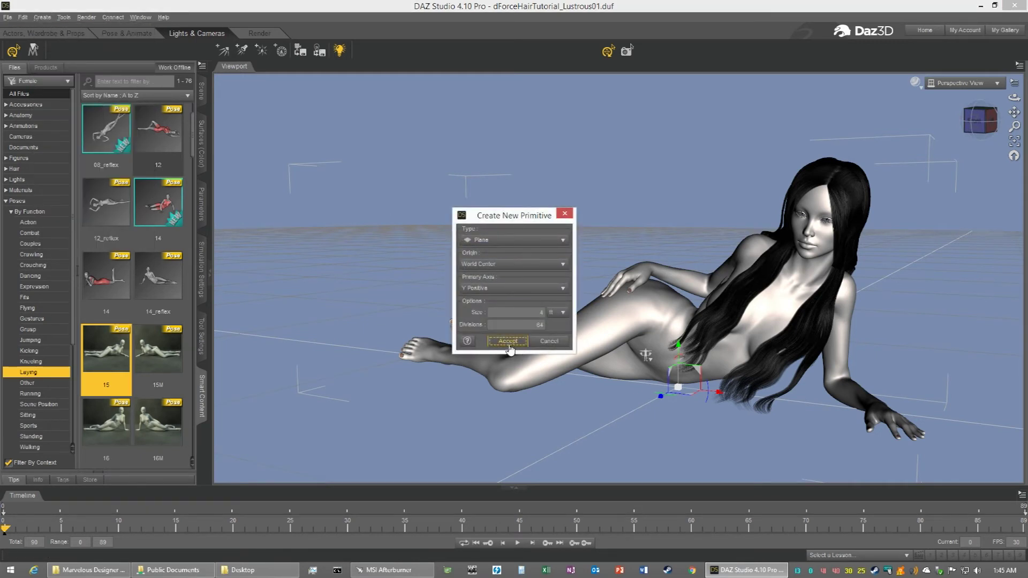
double_click(538, 324)
type("16")
left_click(508, 341)
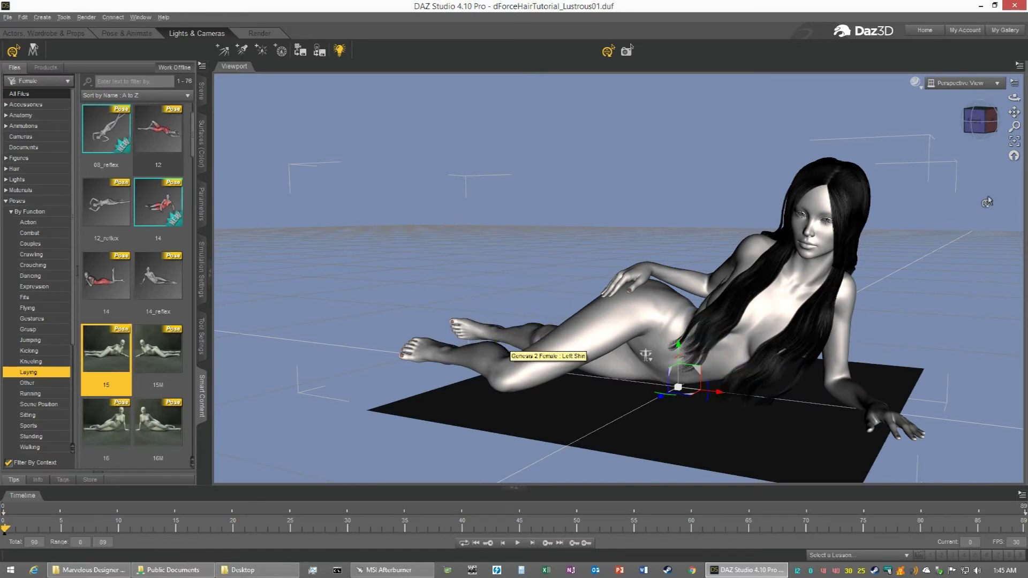
Step: Select Lustrous Hair and list its Movement morphs under the Actor parameters
left_click_drag(980, 121, 983, 117)
right_click(822, 296)
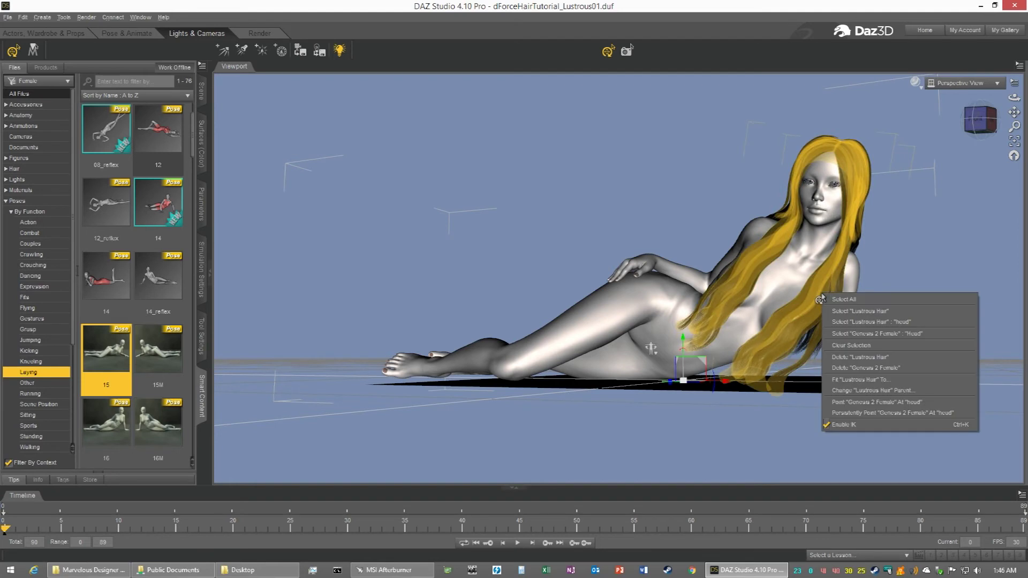
left_click(846, 311)
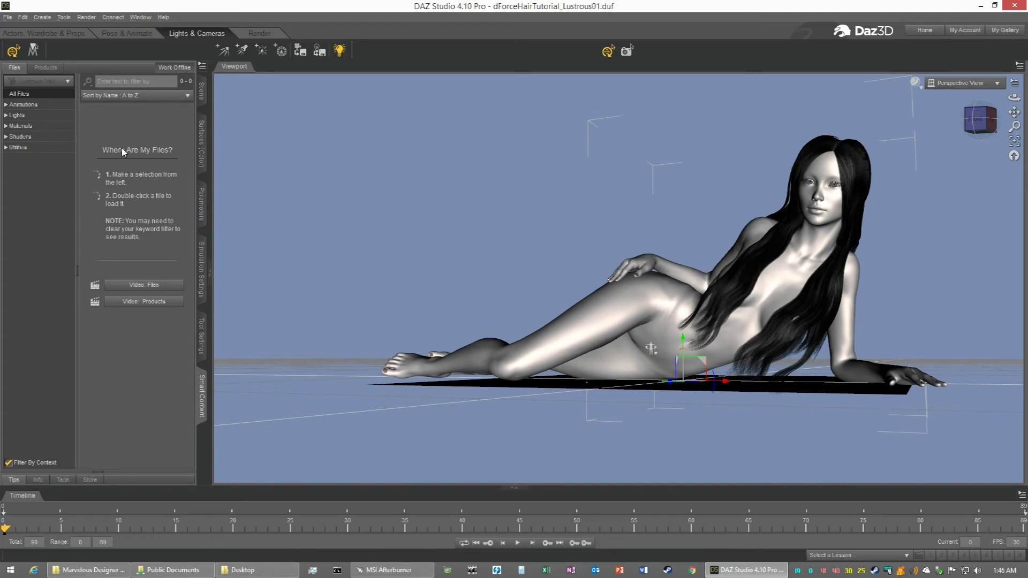
left_click(201, 206)
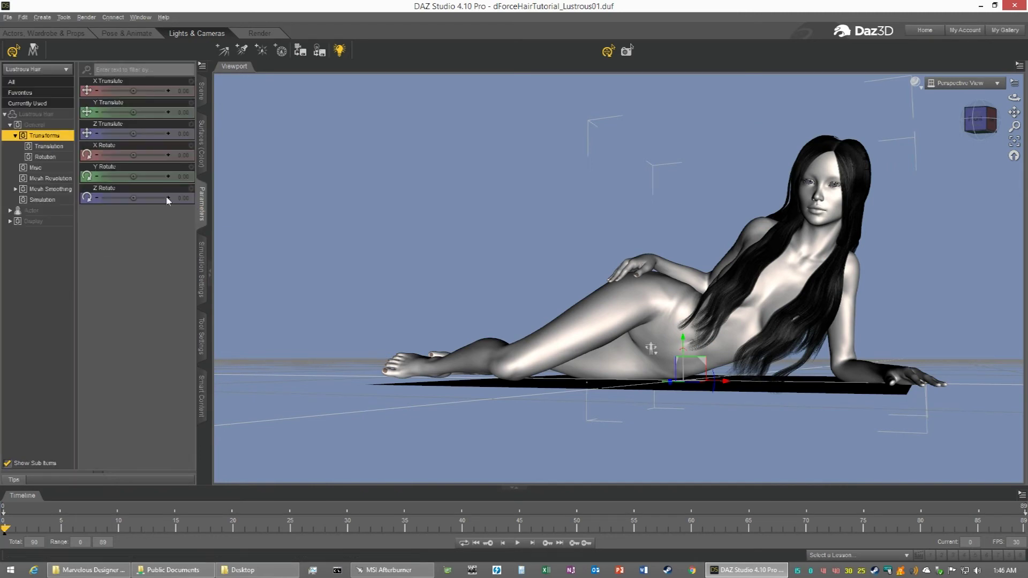
left_click(32, 214)
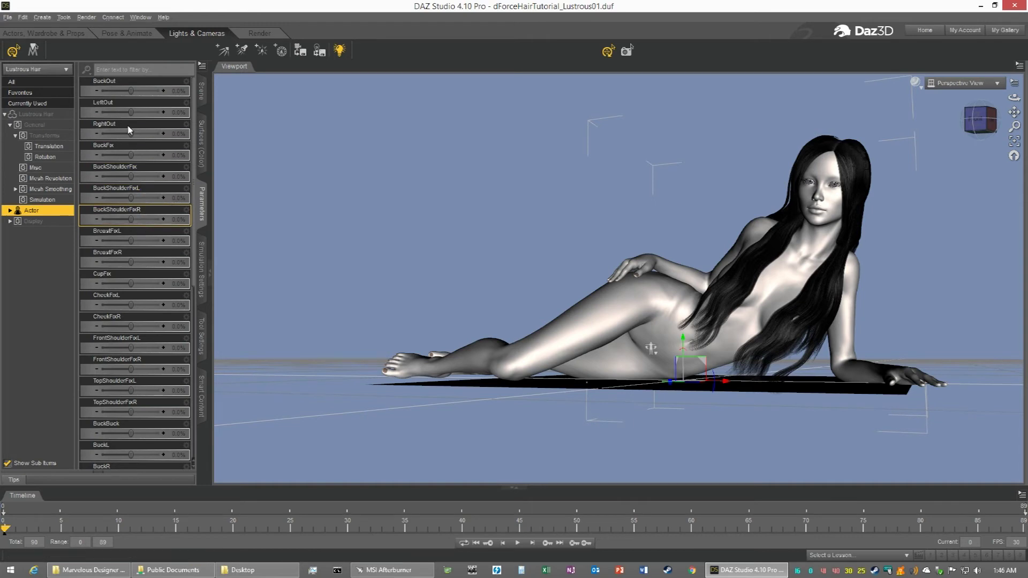
left_click(10, 211)
left_click(15, 221)
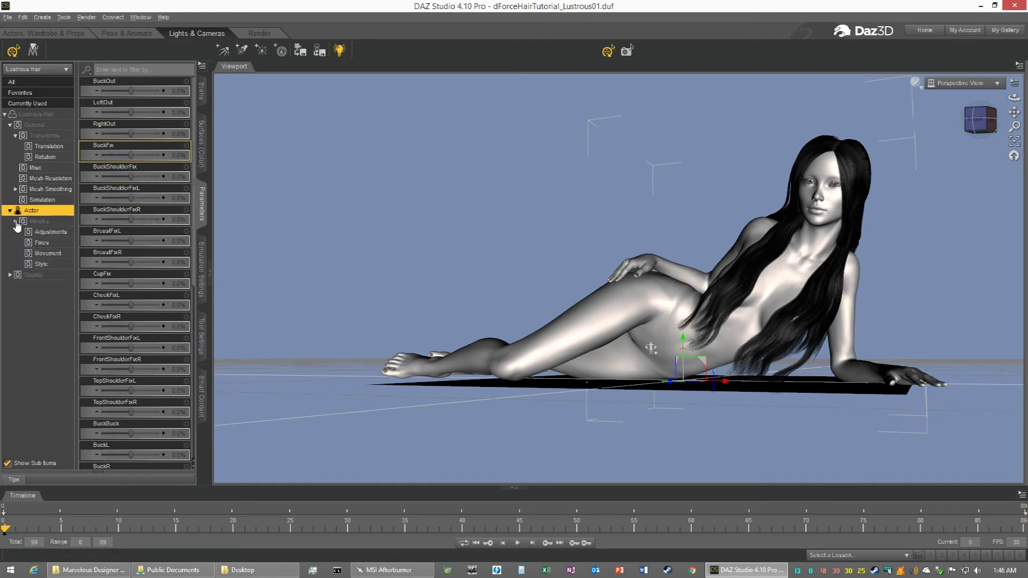
left_click(52, 233)
left_click(48, 254)
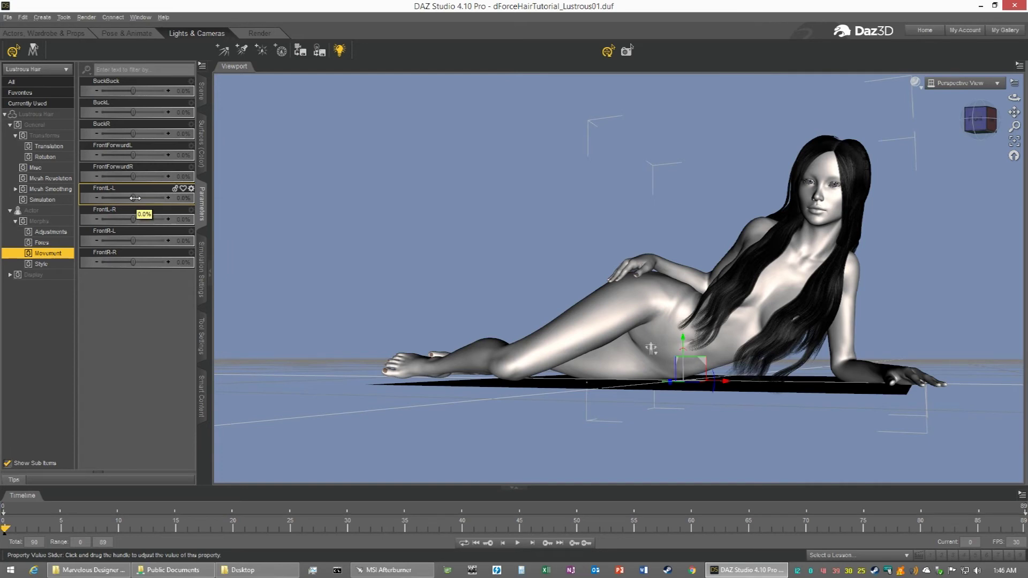
Step: Set the hair's movement morphs FrontL-R to 100%, FrontL-L to -61.3%, FrontForwardL to 63.0% and FrontForwardR to 47.9%
left_click_drag(138, 220, 174, 224)
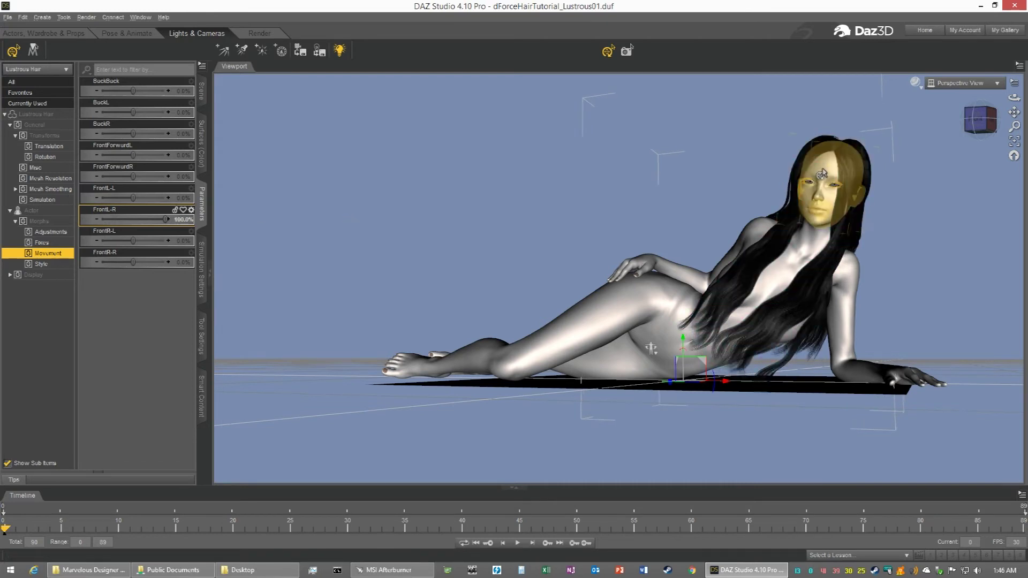
mouse_move(989, 126)
left_mouse_down()
mouse_move(997, 129)
mouse_move(982, 119)
left_mouse_up()
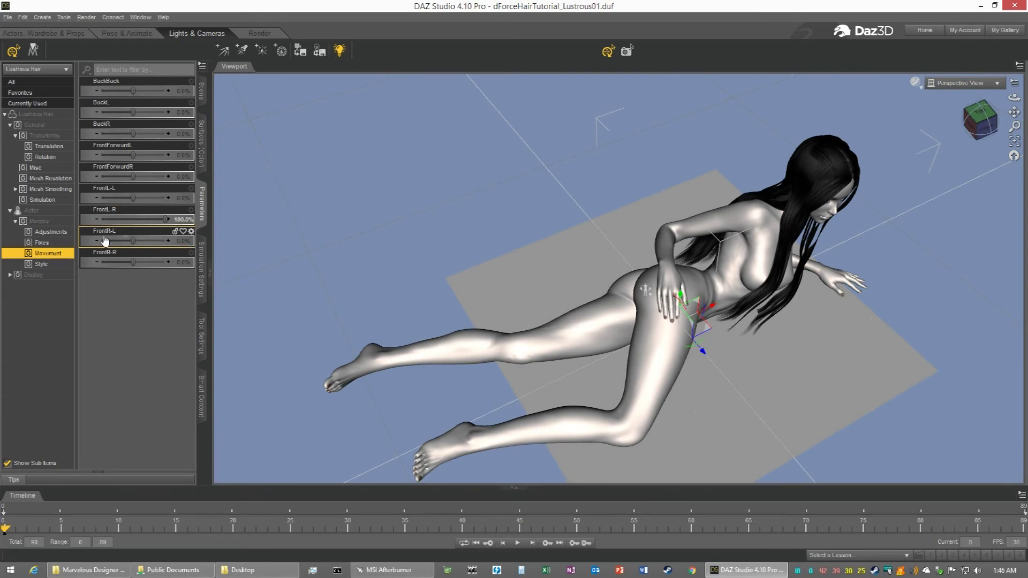
left_click_drag(133, 197, 114, 198)
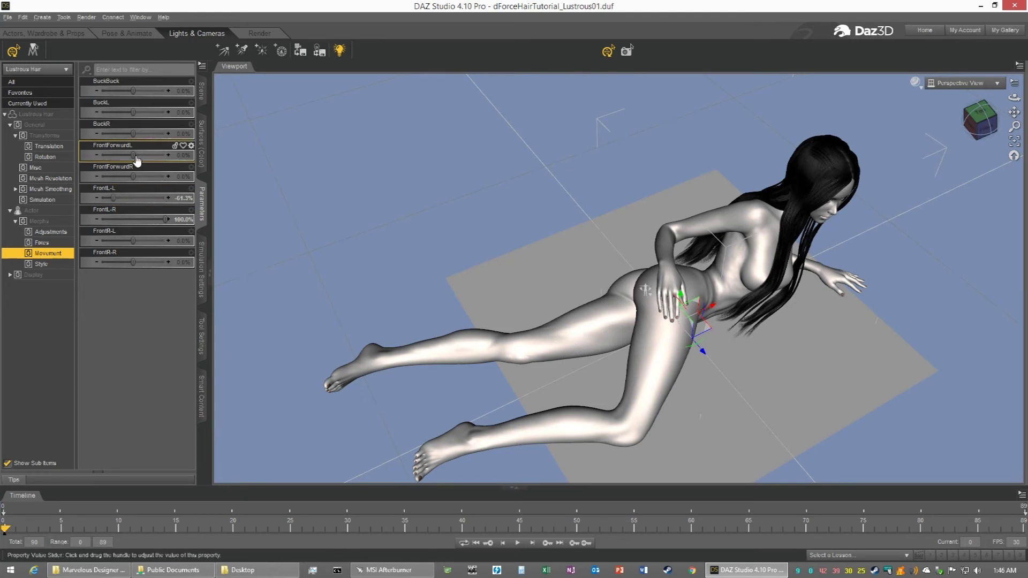
left_click_drag(135, 155, 154, 155)
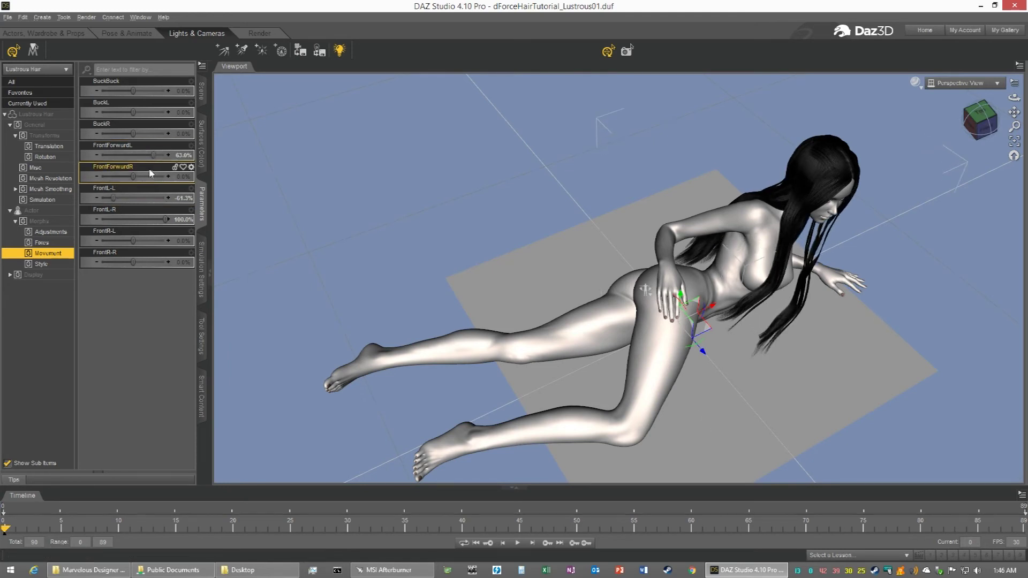
left_click_drag(134, 175, 149, 180)
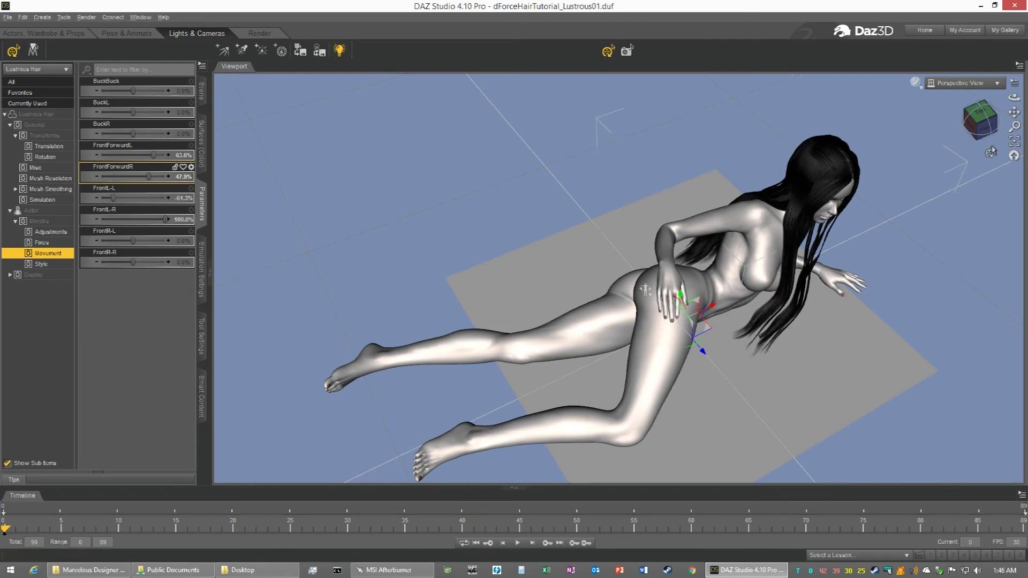
Step: Raise the figure's right arm away from the hair by setting the right shoulder's Bend to -15.59
left_click_drag(985, 125, 972, 121)
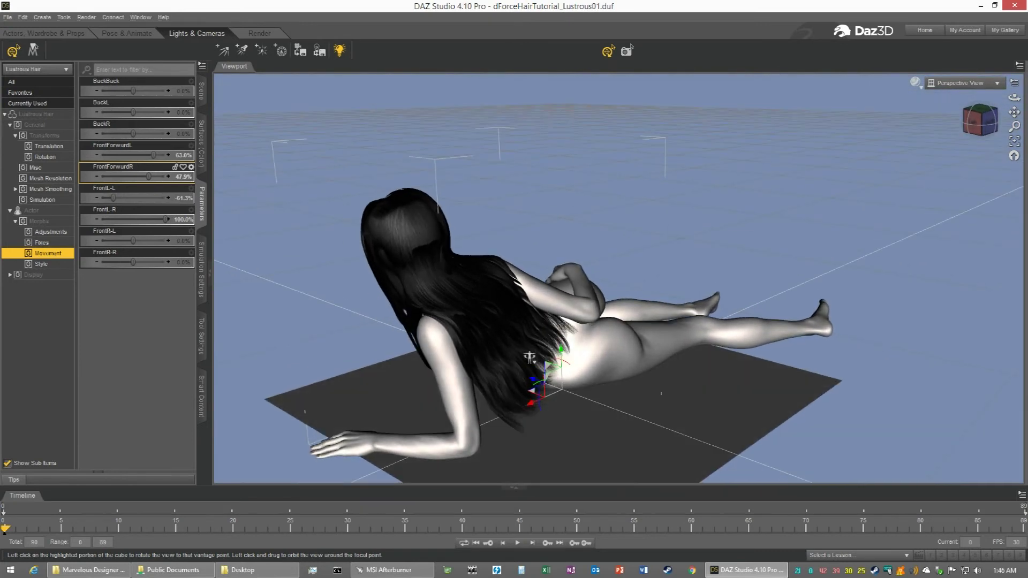
scroll(538, 236, "up", 5)
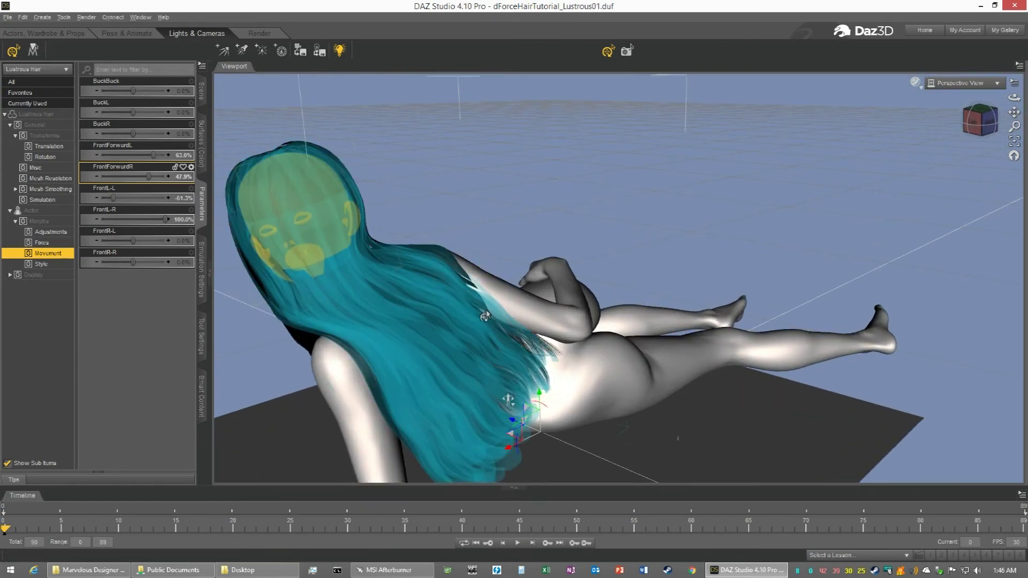
left_click(552, 324)
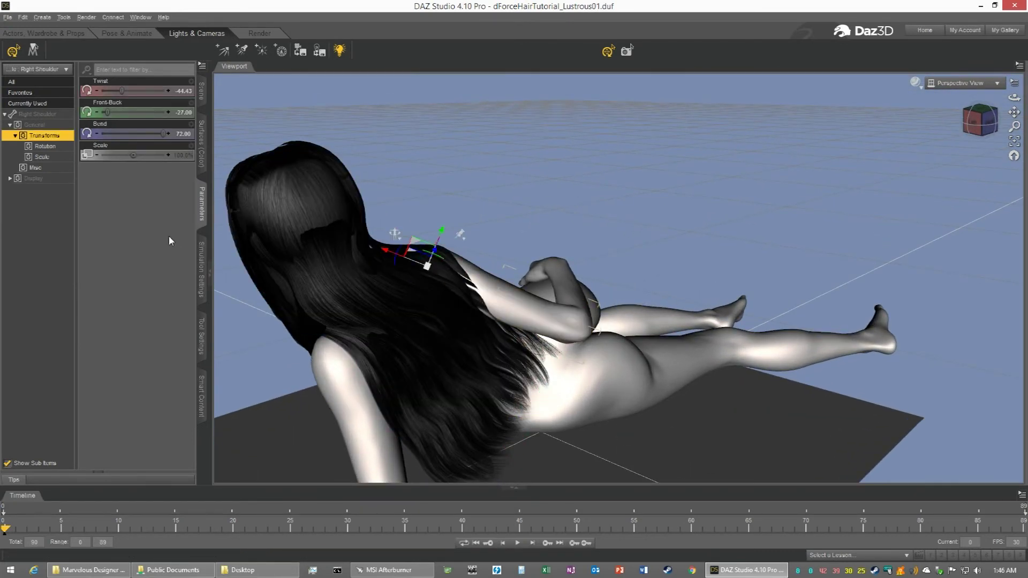
left_click_drag(164, 134, 113, 131)
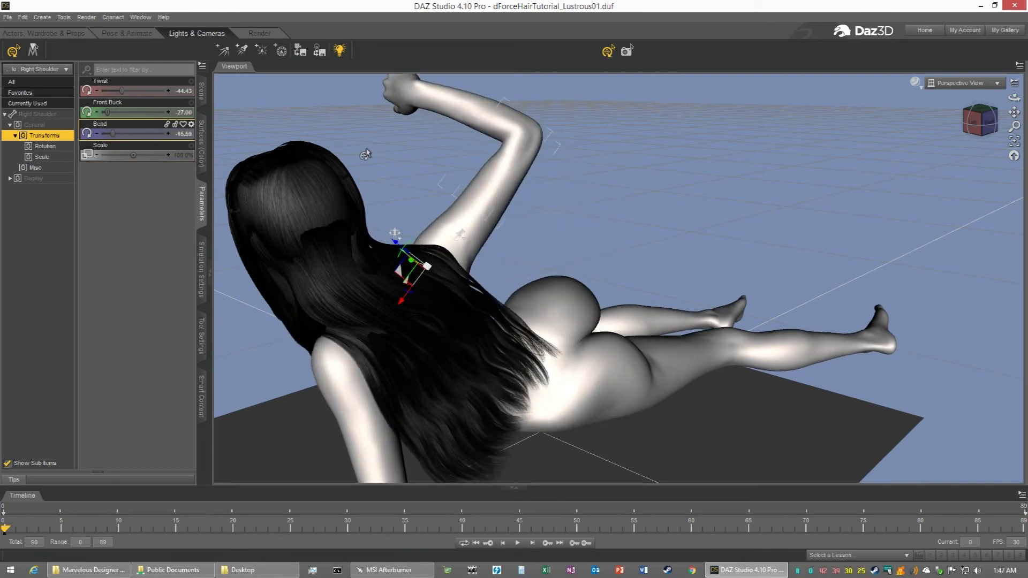
Step: Frame the figure from the front, select Lustrous Hair and open the simulation settings
mouse_move(991, 137)
left_mouse_down()
mouse_move(973, 148)
mouse_move(975, 126)
mouse_move(1009, 112)
mouse_move(977, 129)
left_mouse_up()
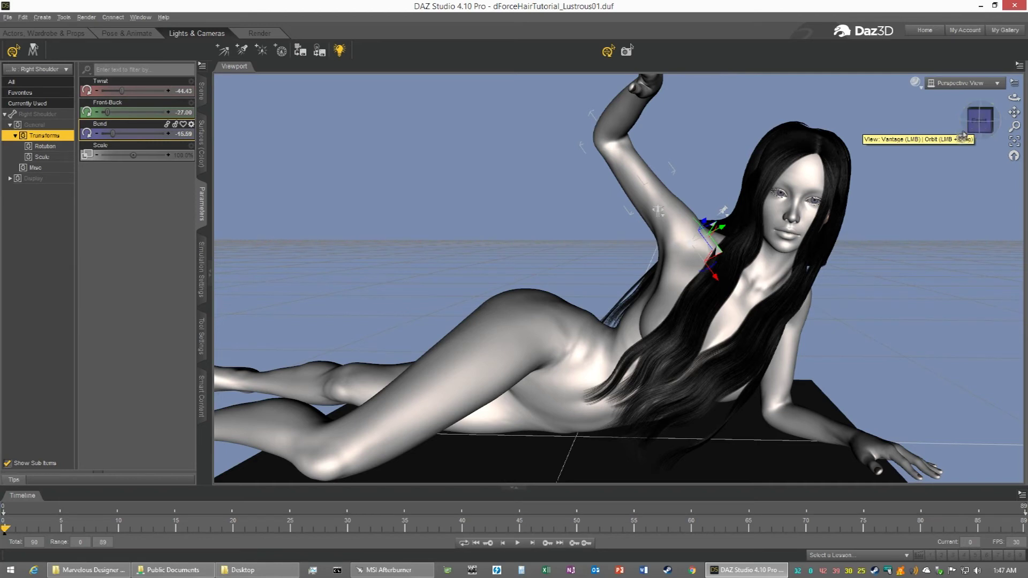
left_click_drag(976, 128, 980, 132)
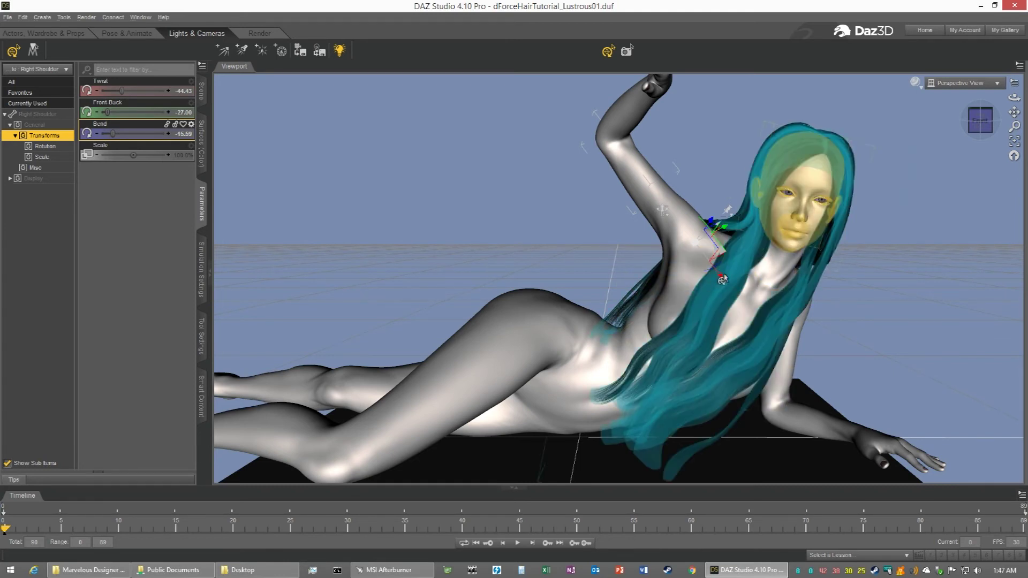
left_click_drag(1013, 113, 893, 102)
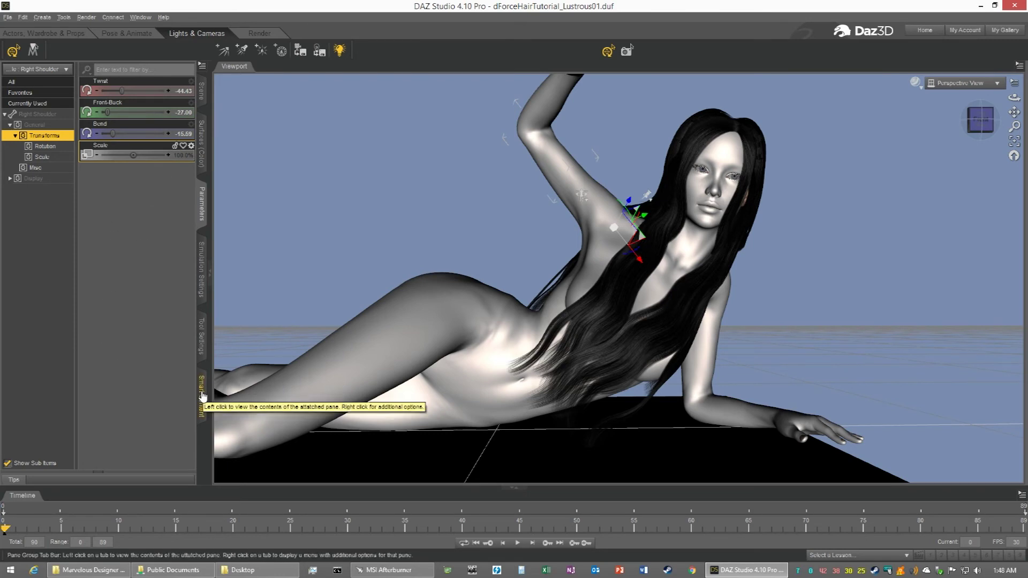
left_click(203, 288)
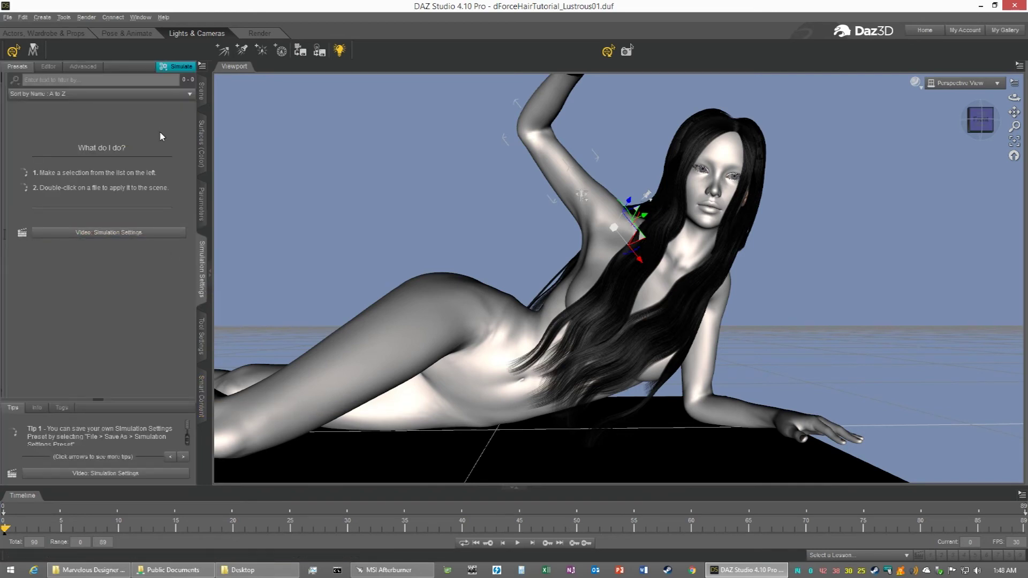
left_click(178, 69)
right_click(701, 128)
left_click(712, 146)
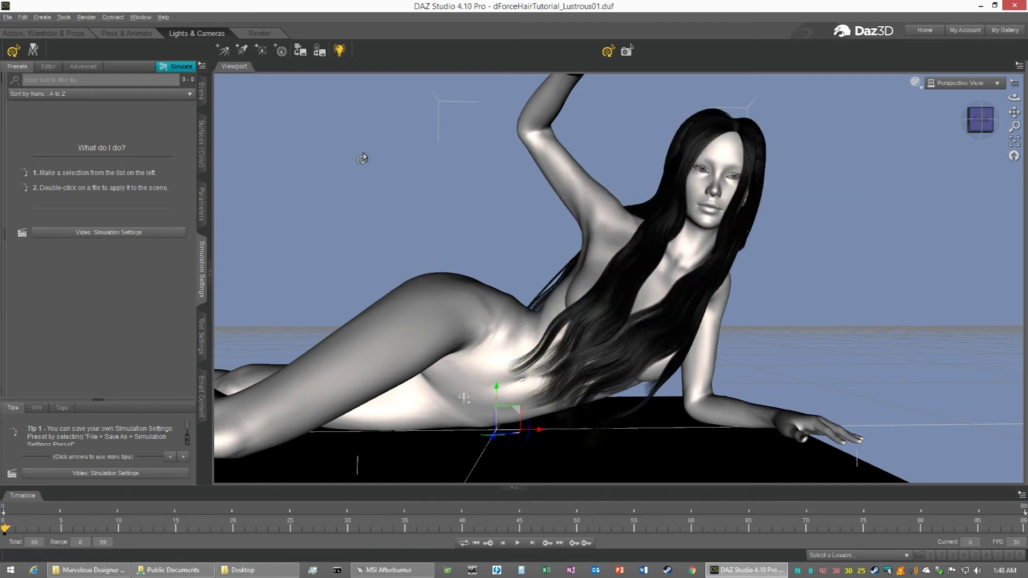
right_click(673, 134)
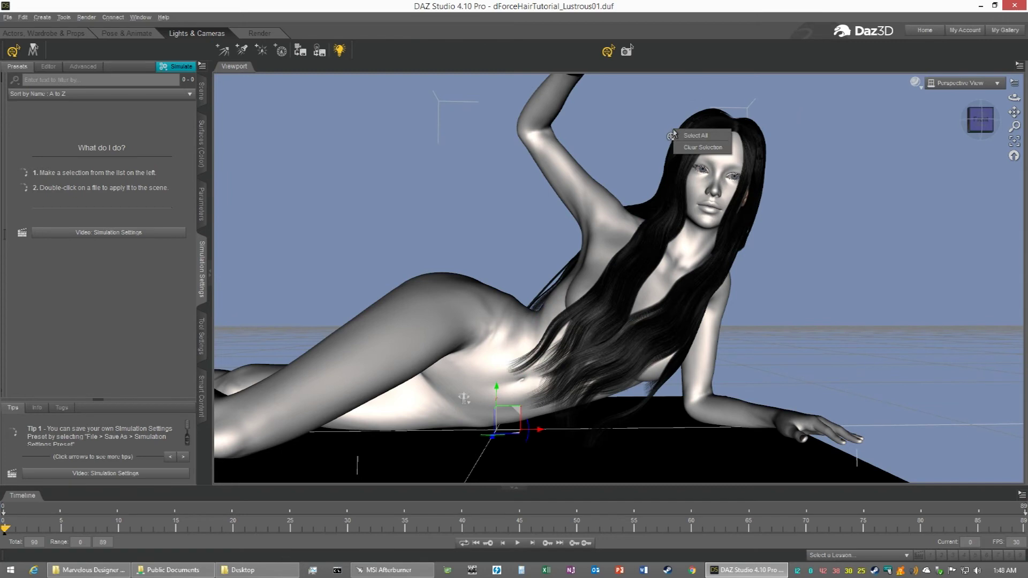
right_click(716, 125)
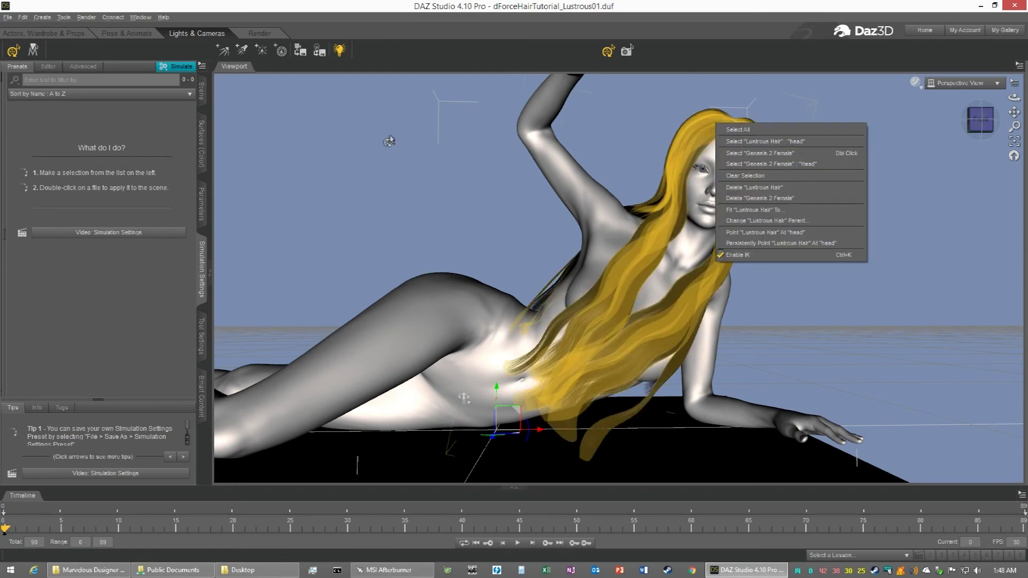
left_click(202, 235)
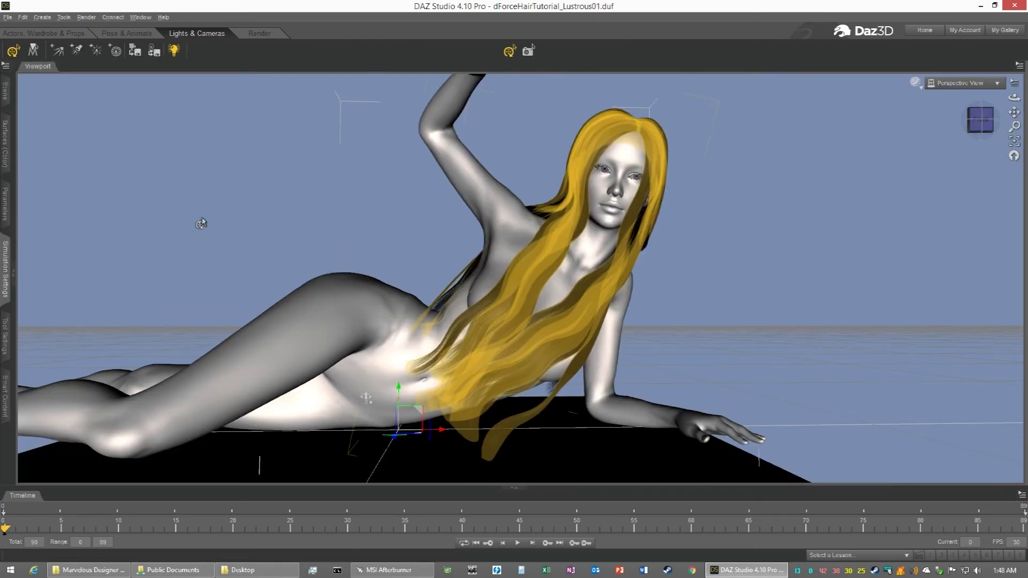
left_click(4, 256)
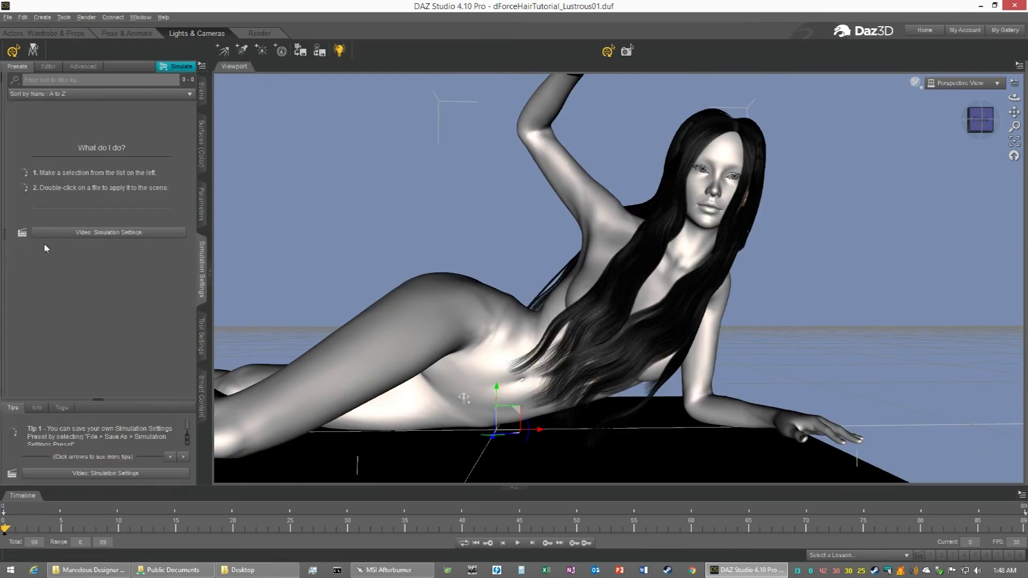
Step: Check the dForce surface properties of DynBaseBackL and the simulation's duration and OpenCL device settings
left_click(198, 155)
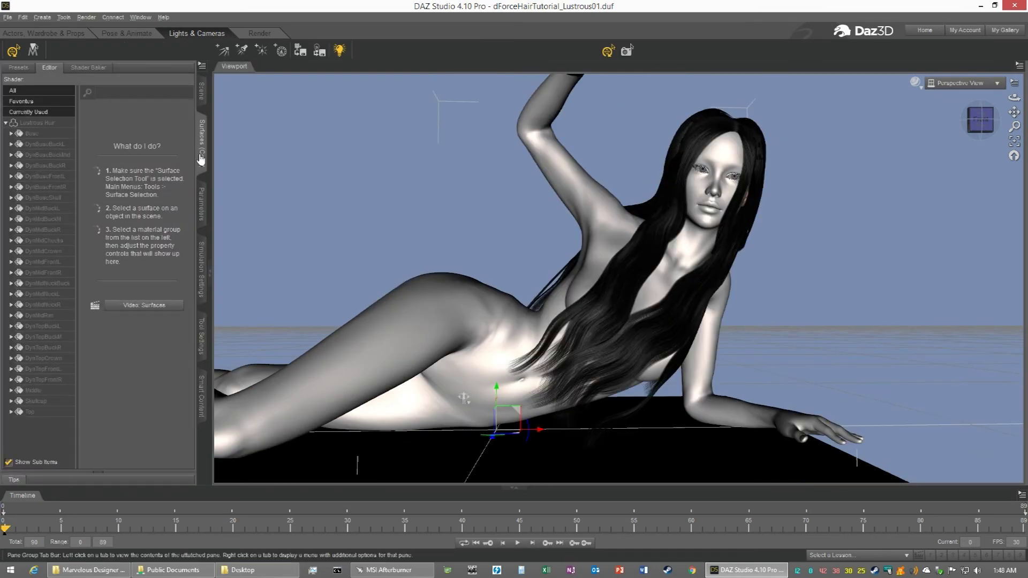
left_click(40, 146)
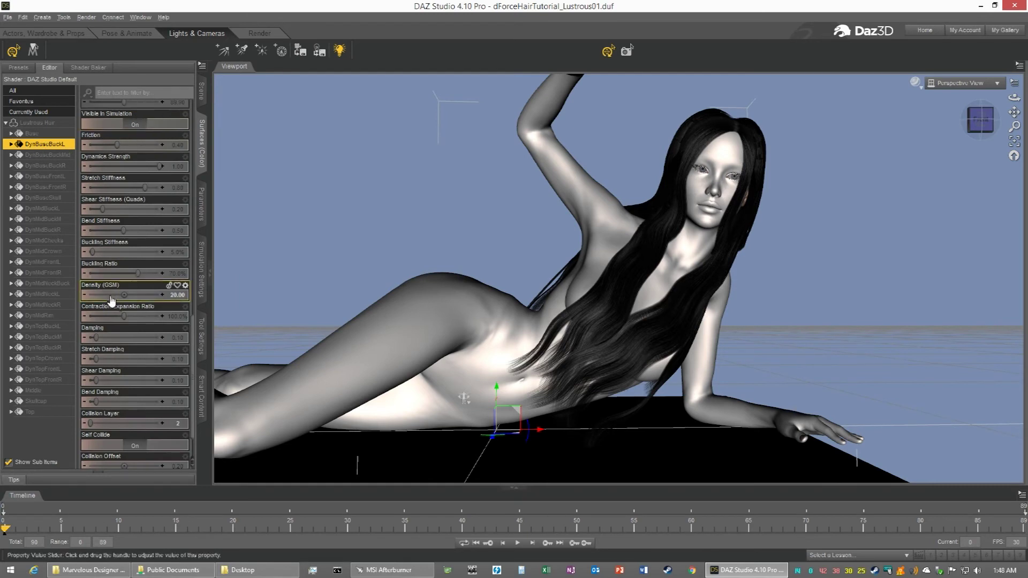
left_click(202, 256)
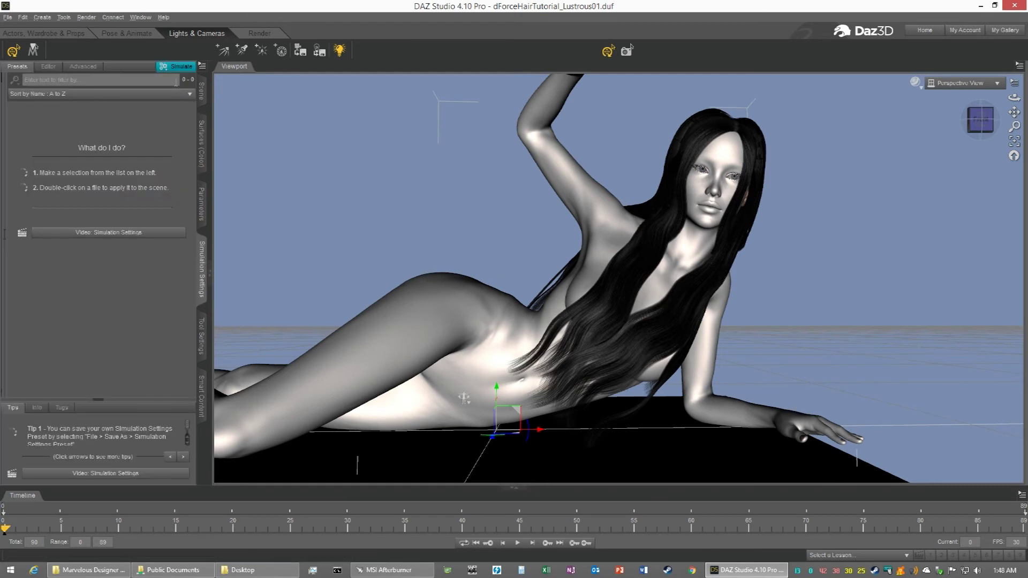
left_click(47, 66)
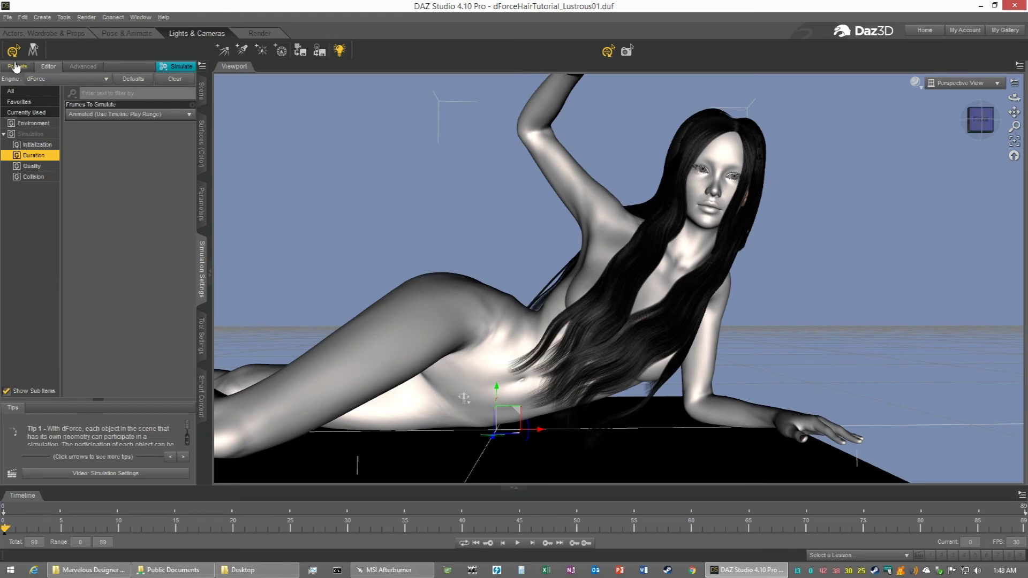
left_click(78, 68)
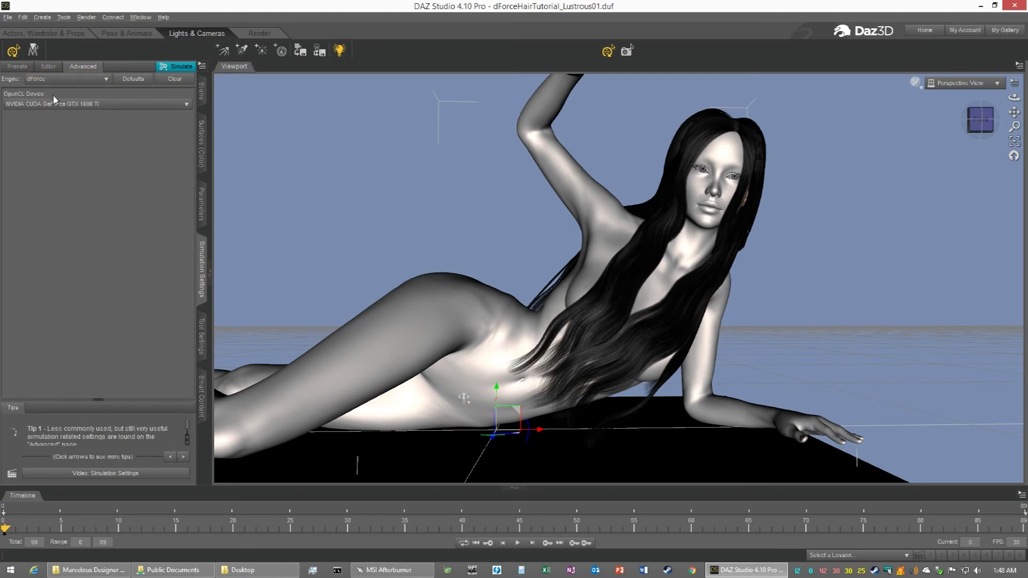
left_click(48, 66)
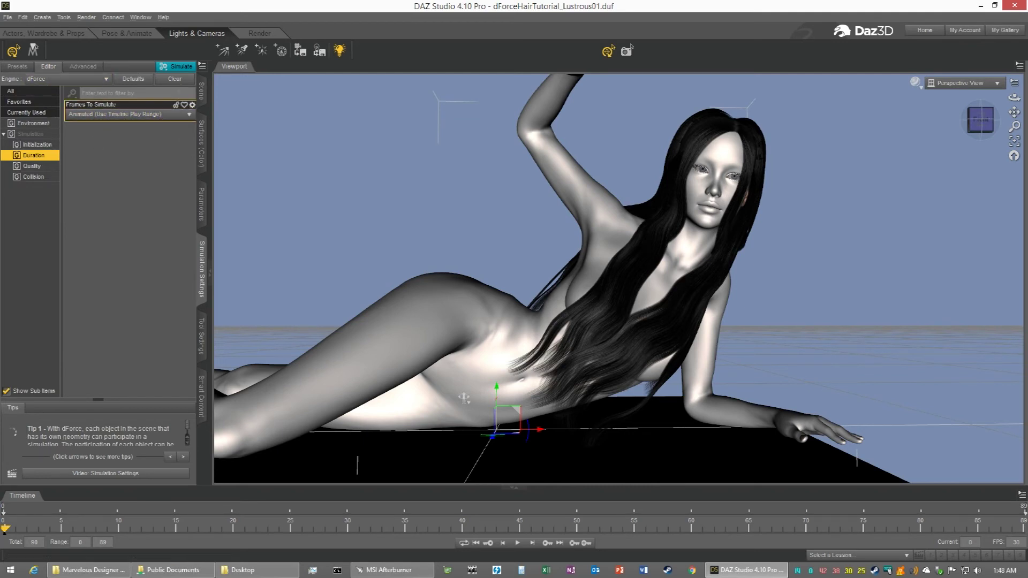
Step: Run the dForce simulation over the timeline play range and view the draped hair from the front
left_click(174, 72)
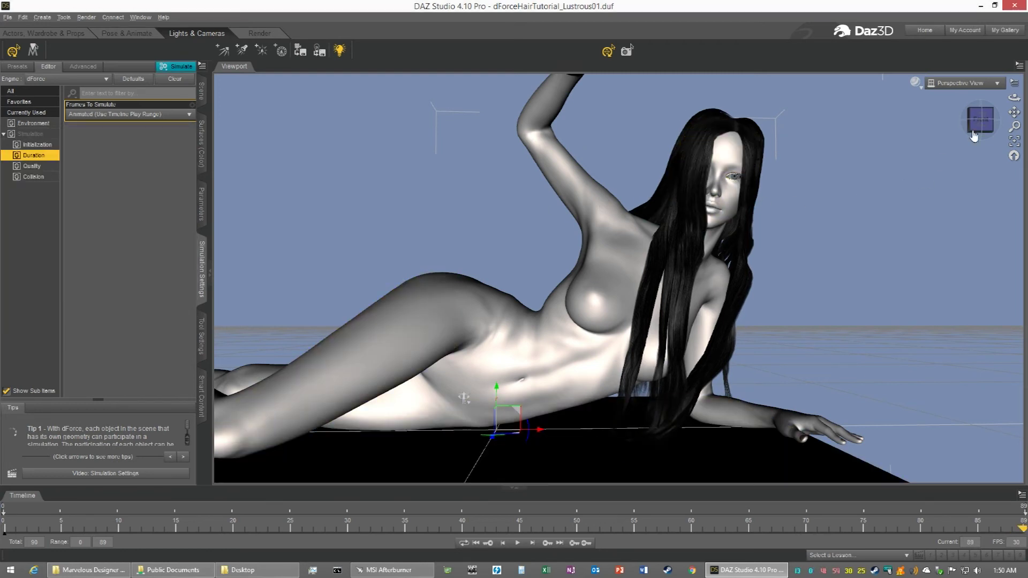
left_click_drag(982, 127, 918, 142)
left_click_drag(598, 353, 468, 407)
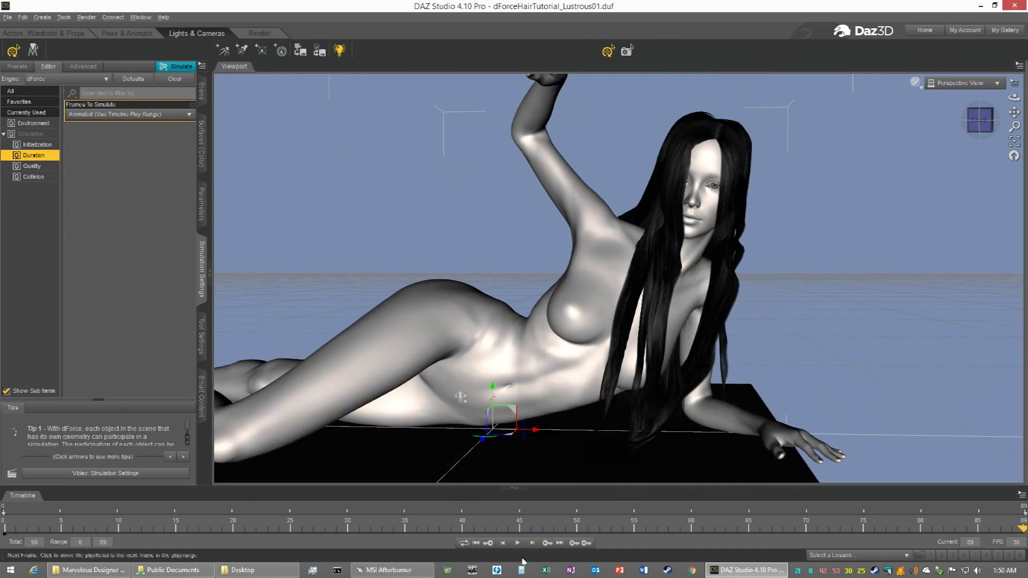
Step: Play back the simulated hair animation, pause it at frame 57 and examine the drape
left_click(518, 543)
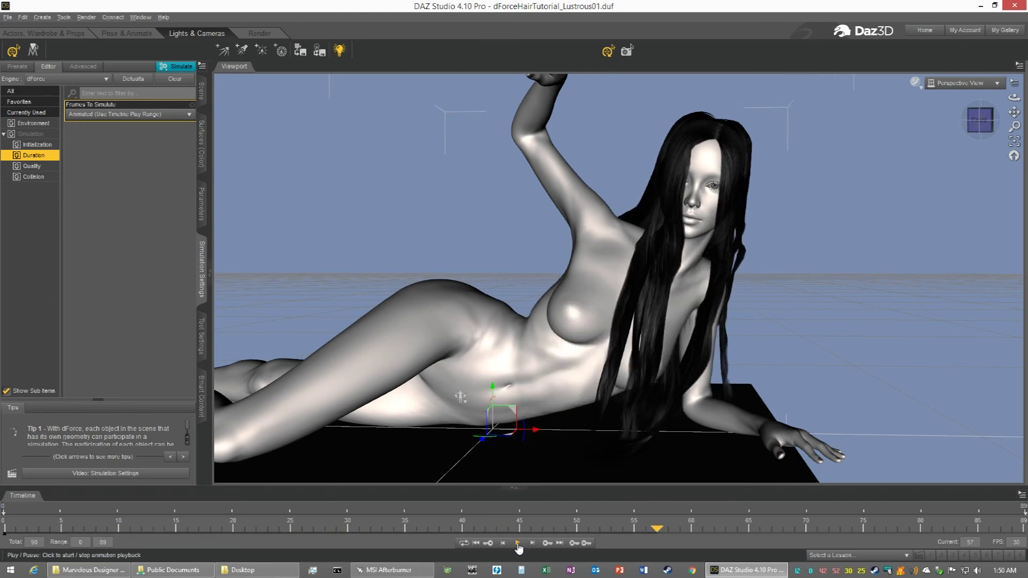
left_click(625, 369)
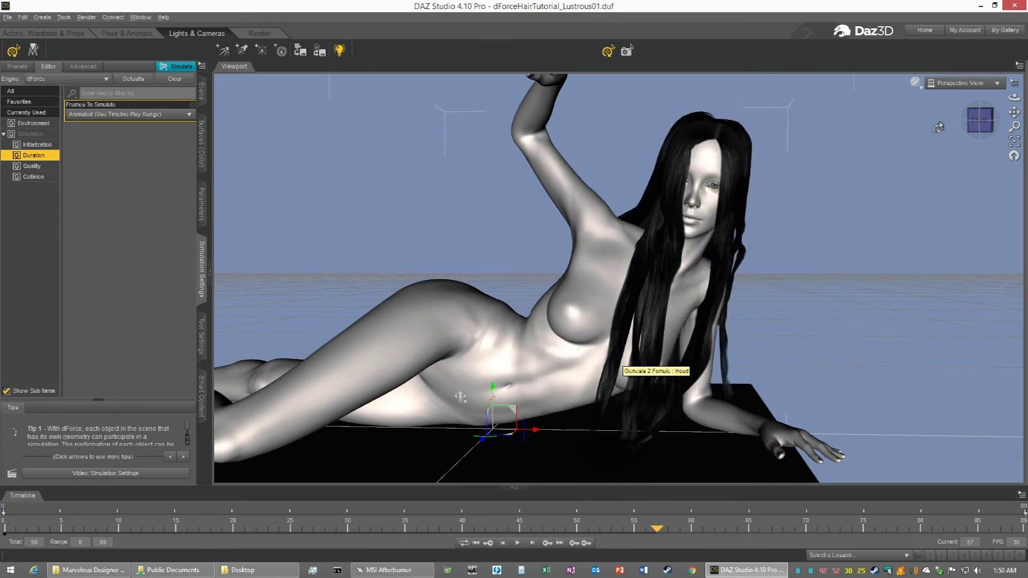
left_click(712, 144)
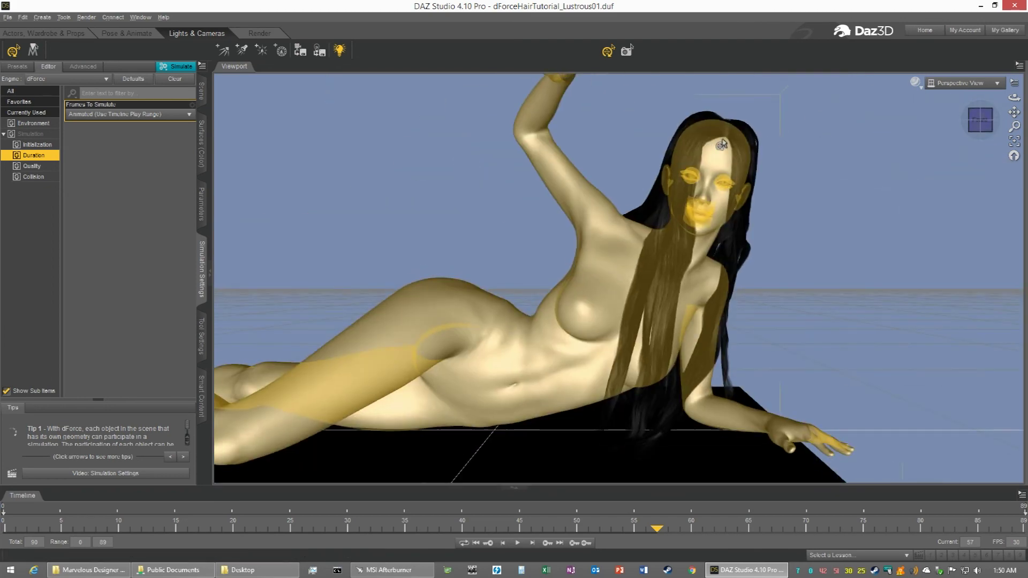
Step: View the reclining figure from behind and play back the simulated hair animation to review the back drape
left_click(816, 134)
left_click_drag(980, 118, 918, 122)
left_click(630, 192)
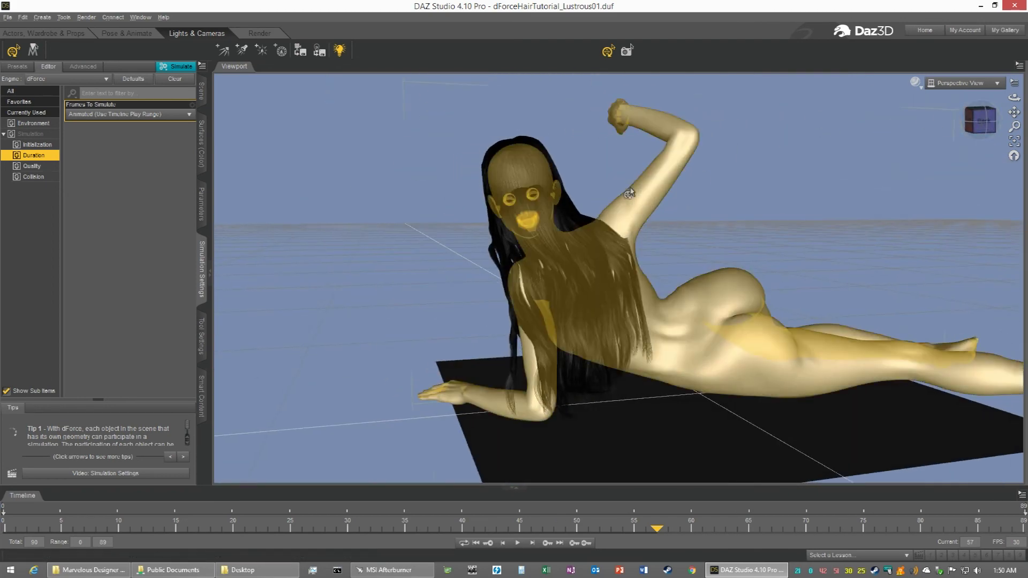
right_click(532, 217)
left_click(556, 231)
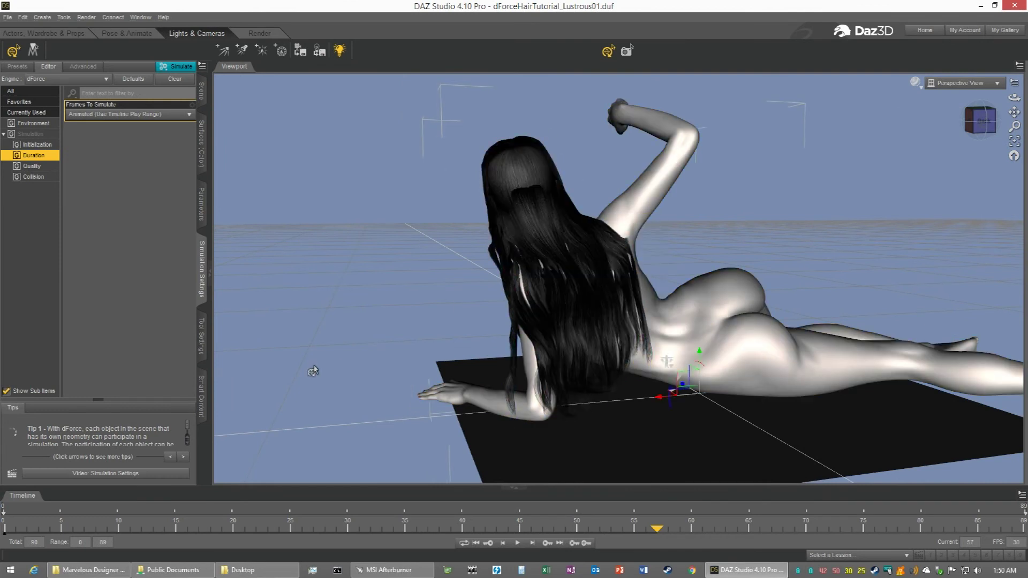
left_click(518, 544)
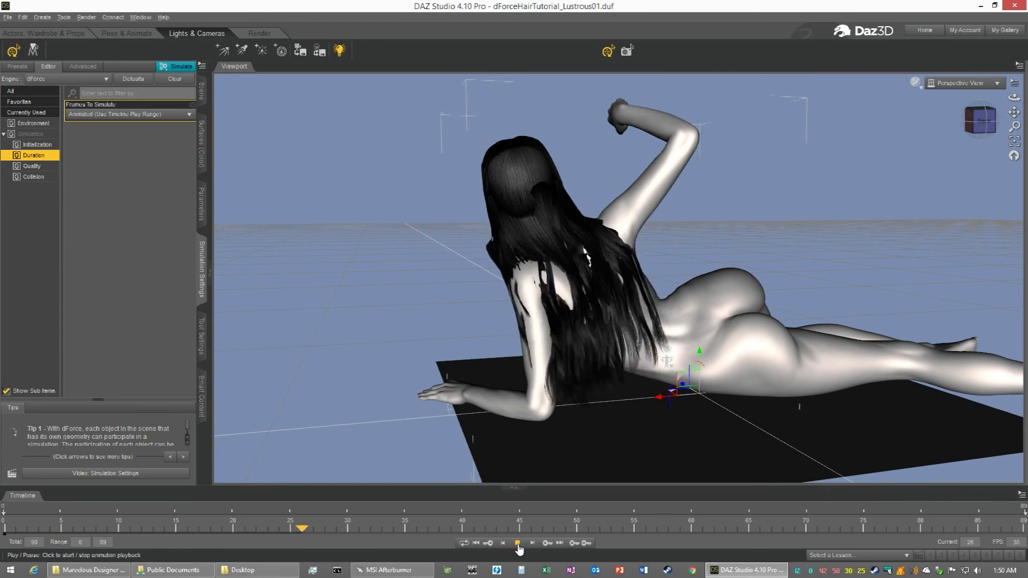
left_click(518, 544)
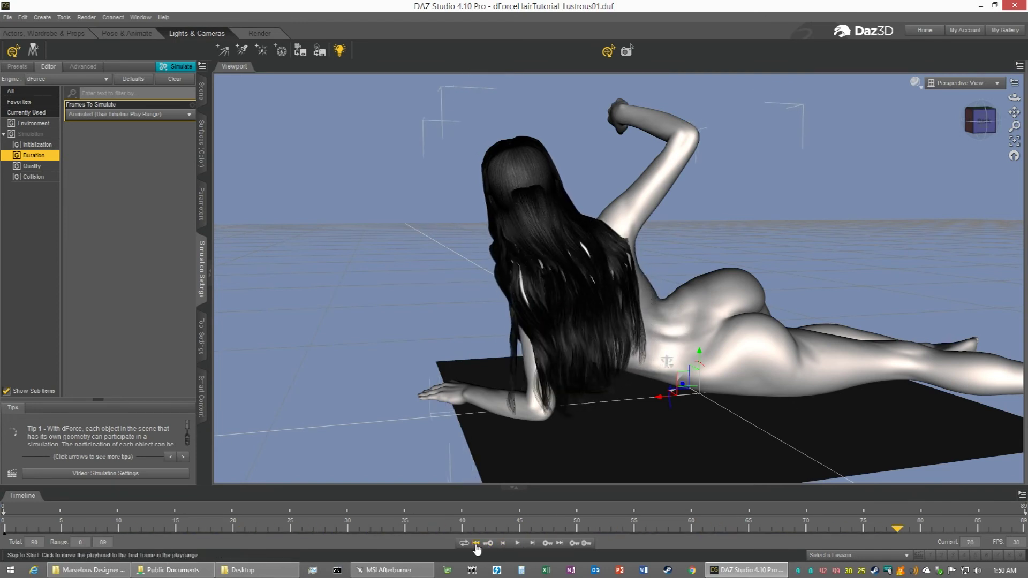
Step: Compare the hair at the first and last frames from behind, and inspect the last frame's drape from the front and side
left_click(559, 543)
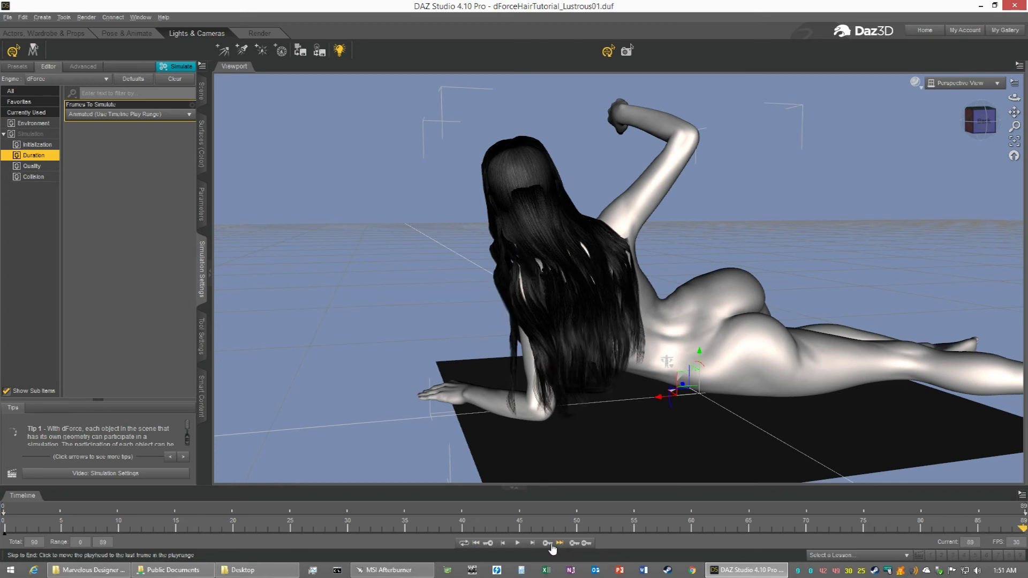
left_click(476, 543)
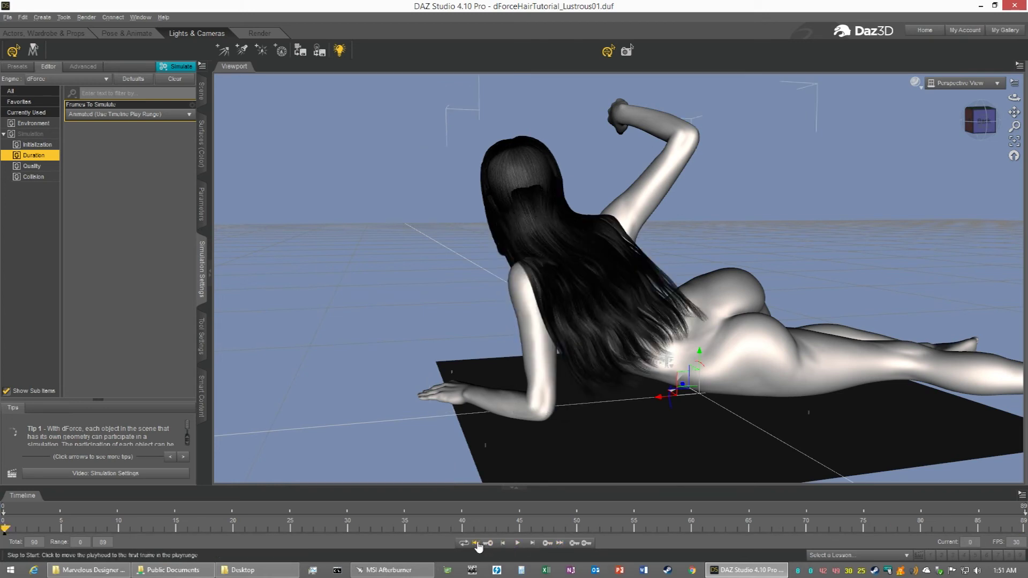
left_click(559, 543)
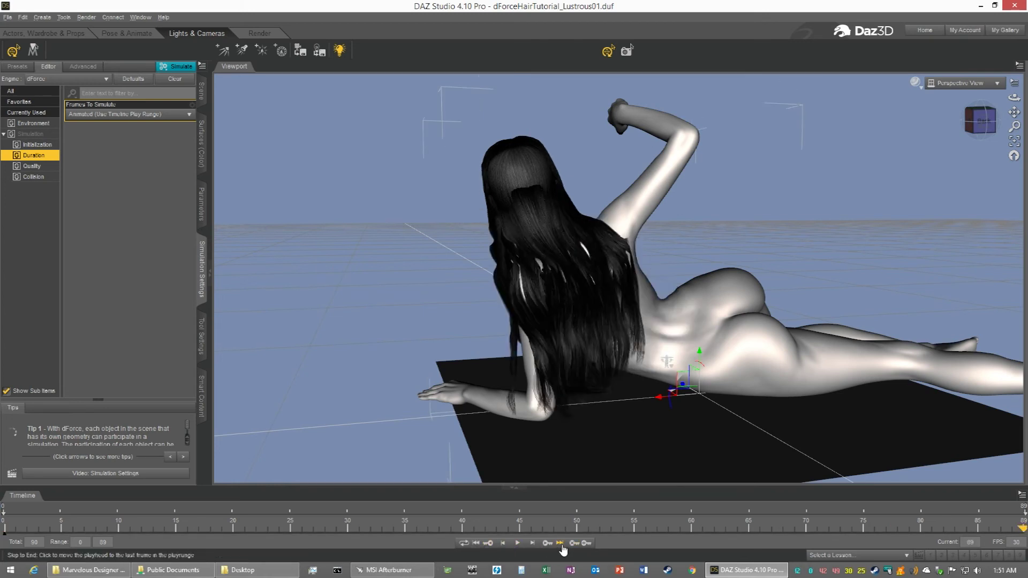
left_click(985, 124)
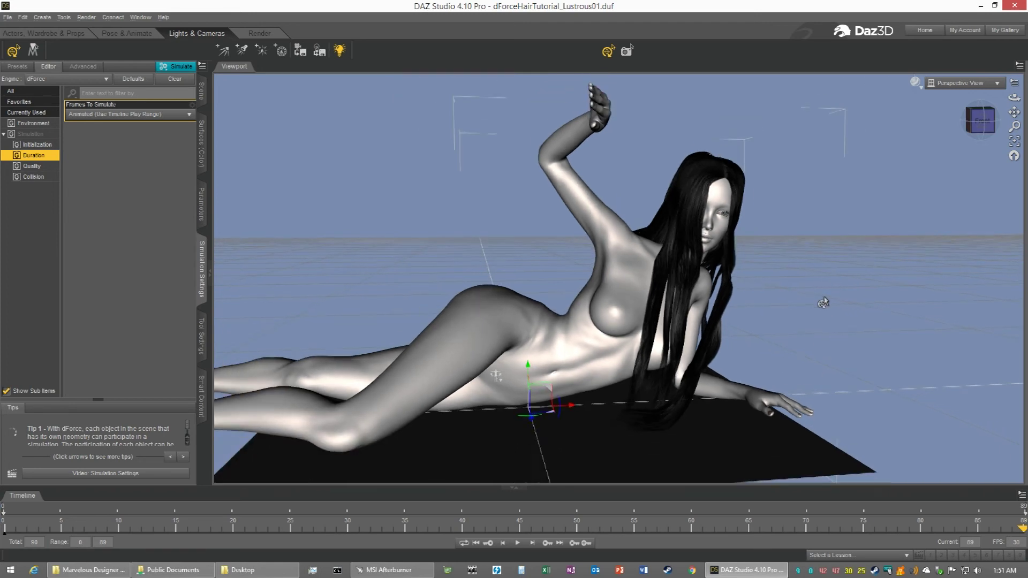
left_click(980, 120)
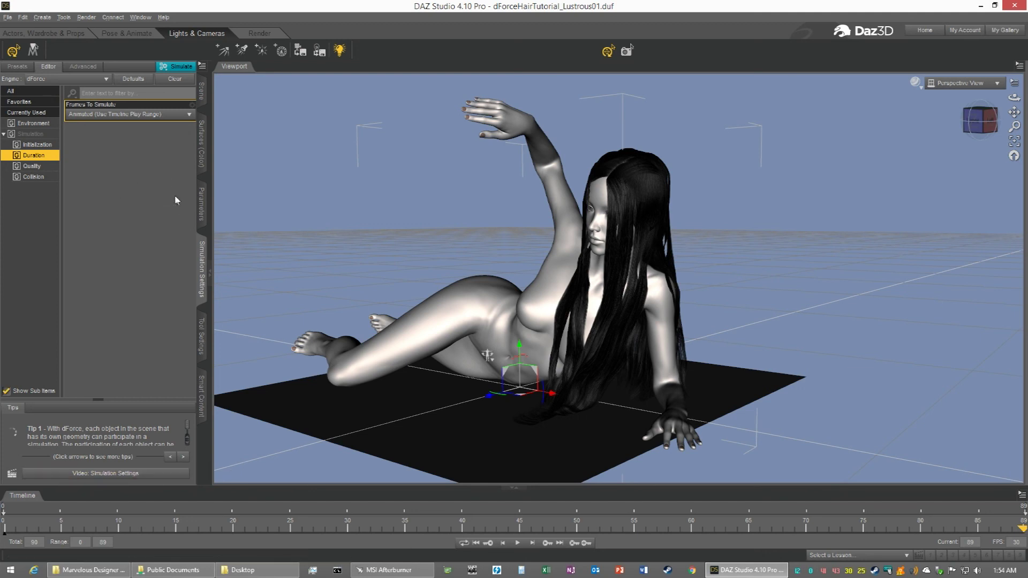
Step: Set Dynamics Strength to 0.8 for all Lustrous Hair surfaces from DynBaseBackL through DynTopFrontR
left_click(200, 174)
left_click(34, 149)
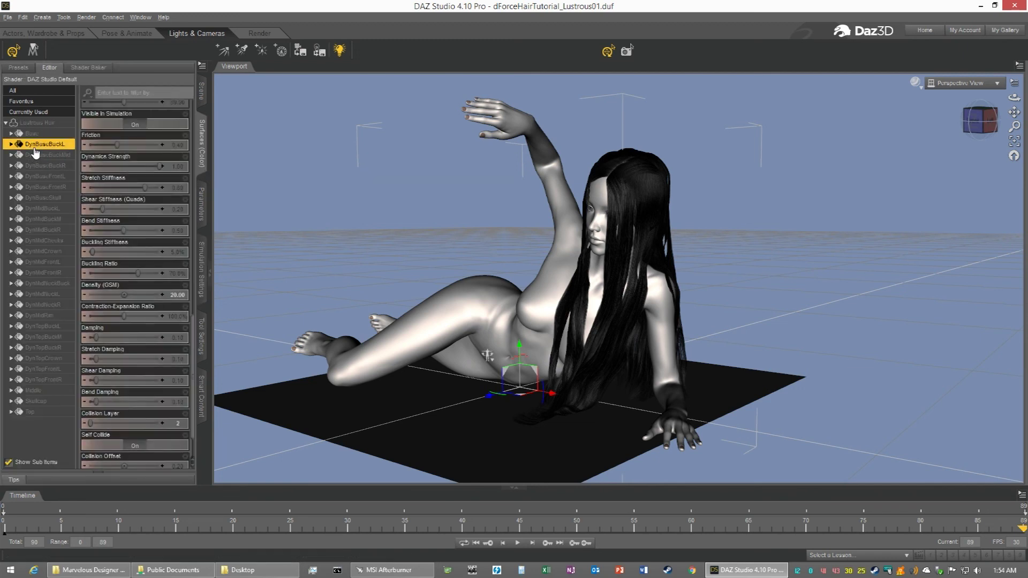
left_click(38, 381, "shift")
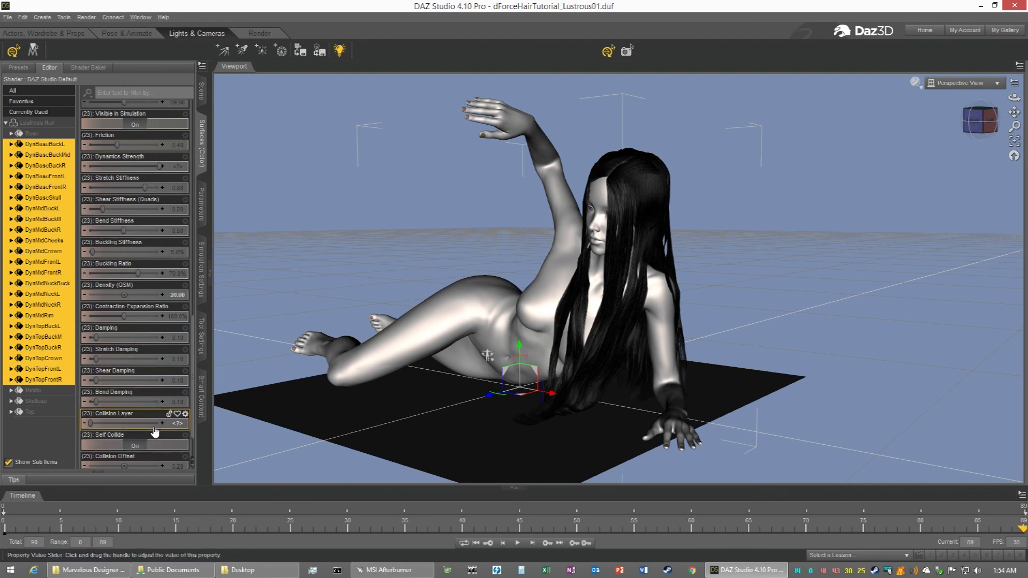
left_click(176, 167)
type("0.8")
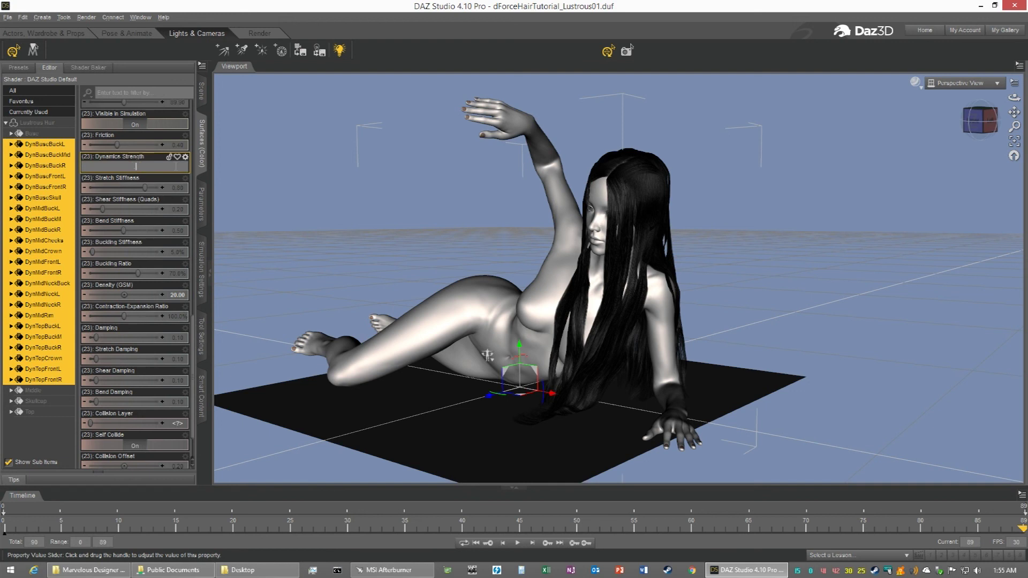
key("Return")
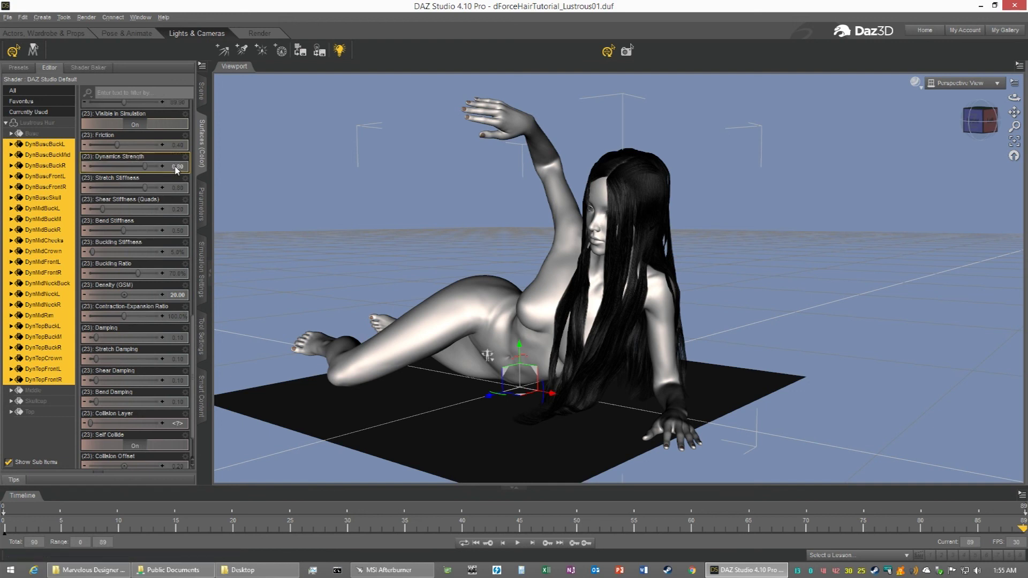
scroll(134, 455, "down", 1)
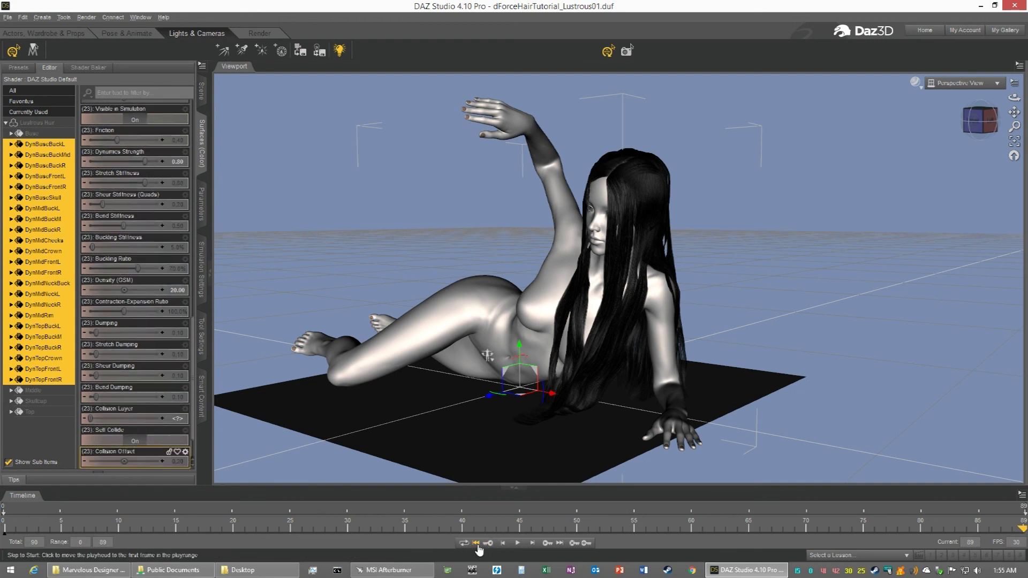
Step: Return the timeline to frame 0, clear the previous simulation and start a new dForce simulation
left_click(477, 544)
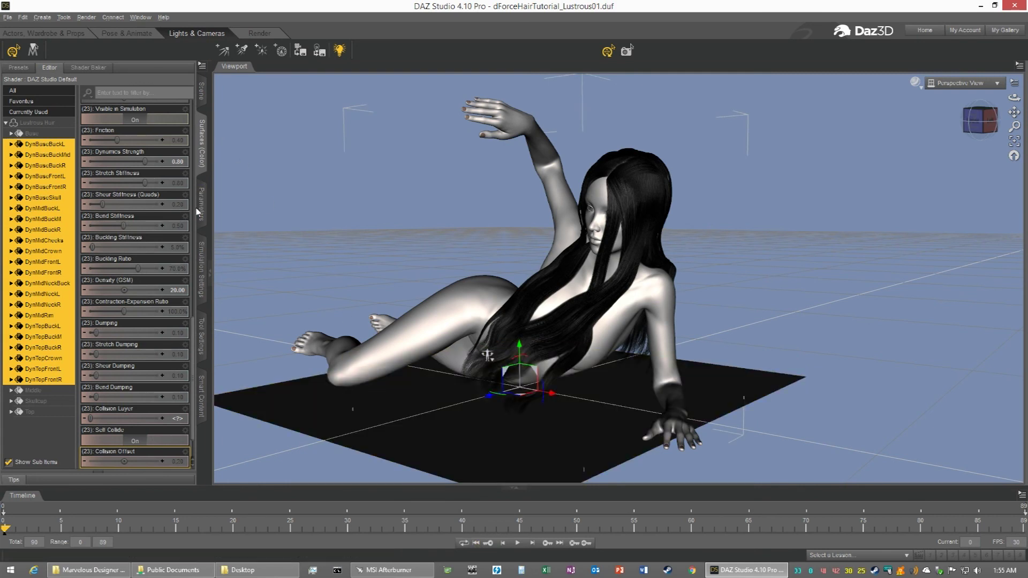
left_click(202, 291)
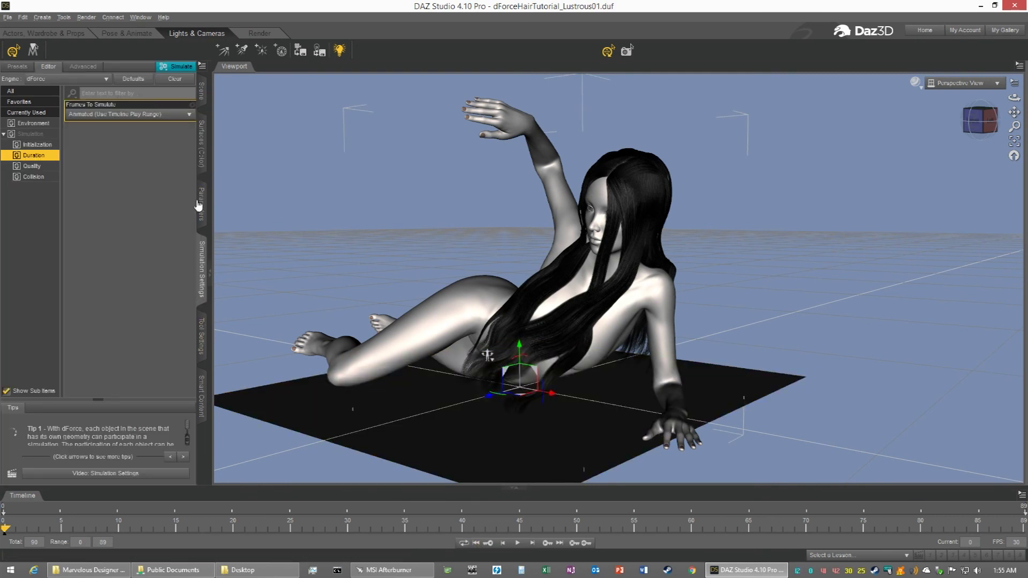
left_click(175, 79)
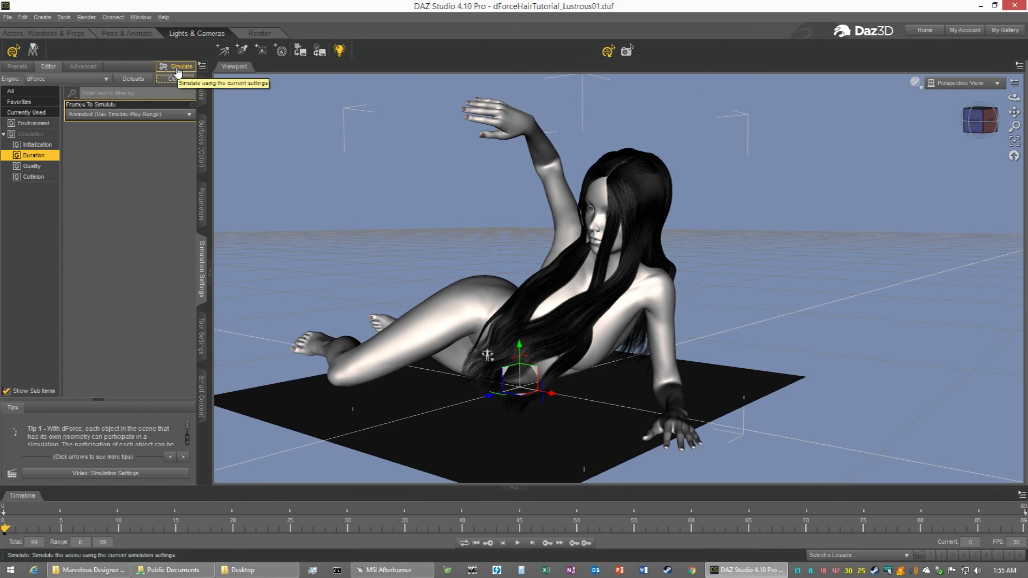
left_click(177, 69)
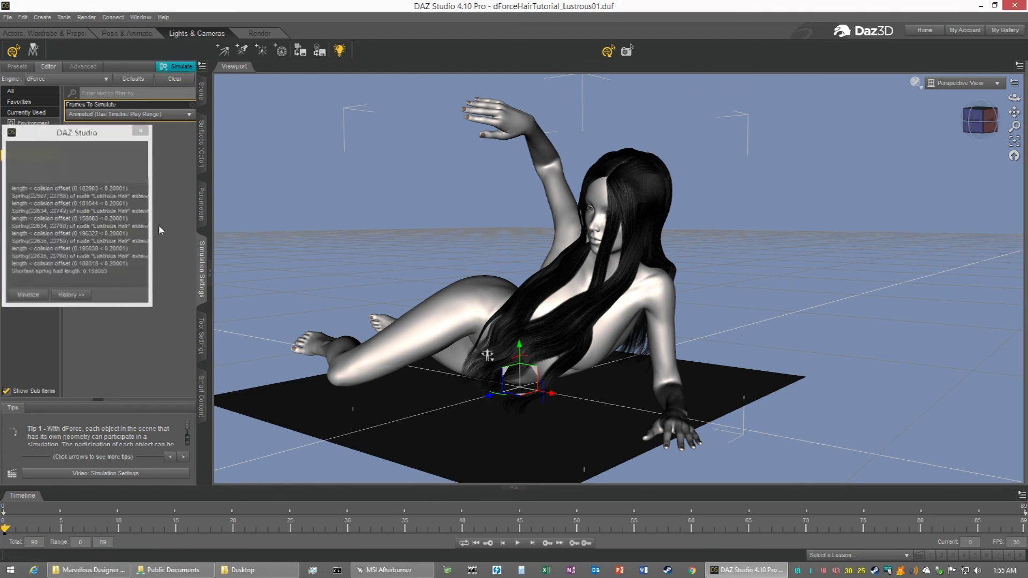